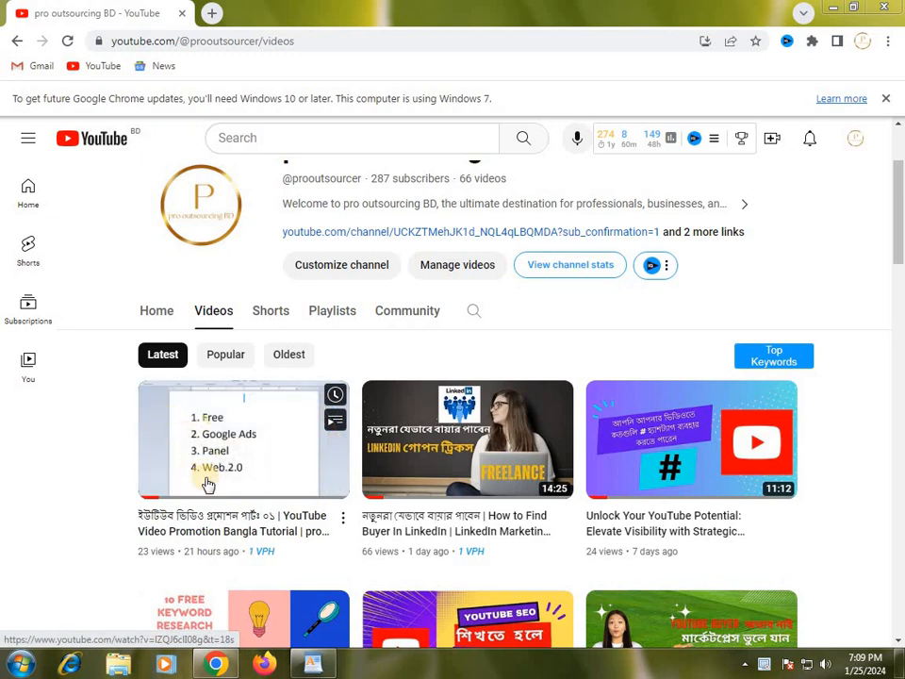
Switch to the WordPad notes and review the numbered promotion methods: Free, Google Ads, Panel and Web.2.0.
{"action": "left_click", "coordinate": [323, 668]}
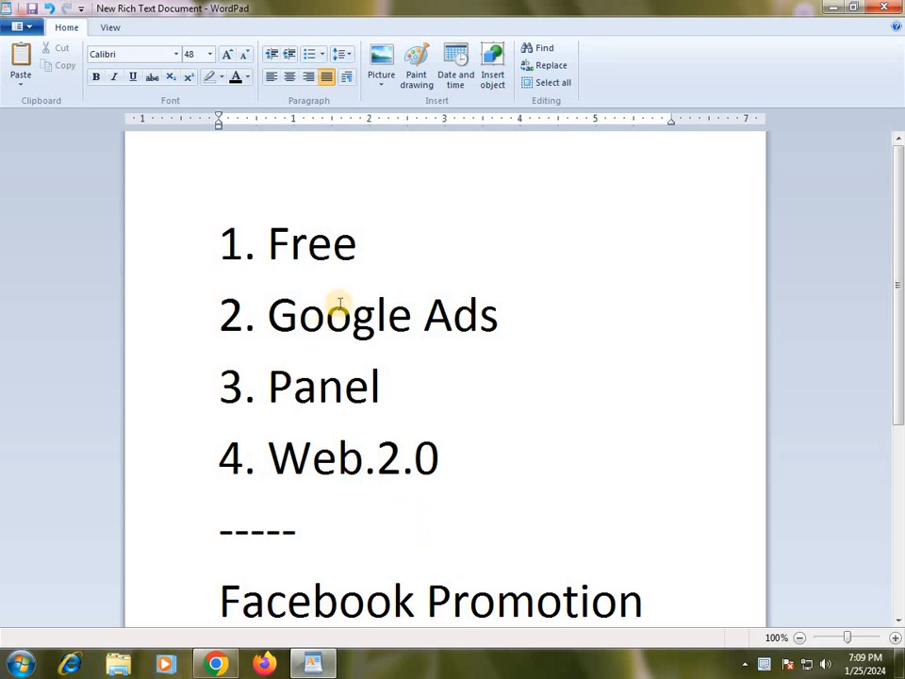
{"action": "left_click_drag", "start_coordinate": [270, 247], "coordinate": [402, 258]}
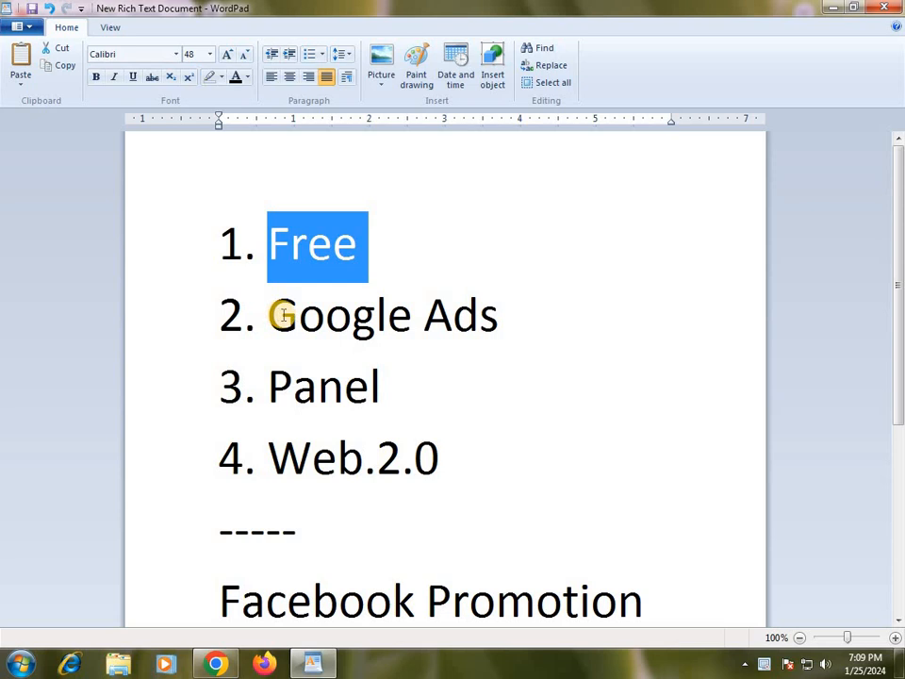
{"action": "left_click_drag", "start_coordinate": [271, 387], "coordinate": [381, 389]}
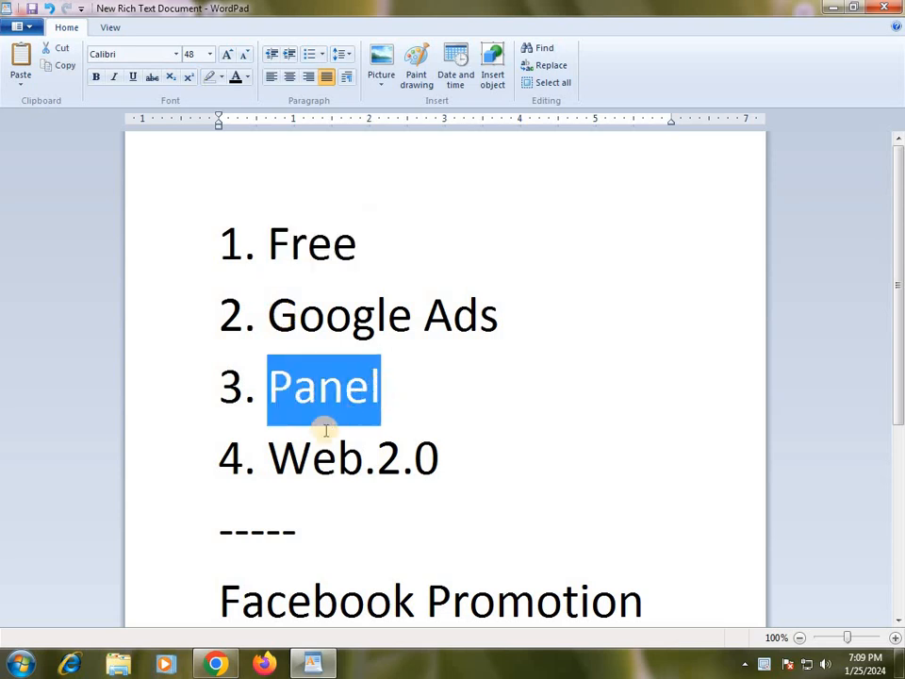
{"action": "left_click", "coordinate": [292, 456]}
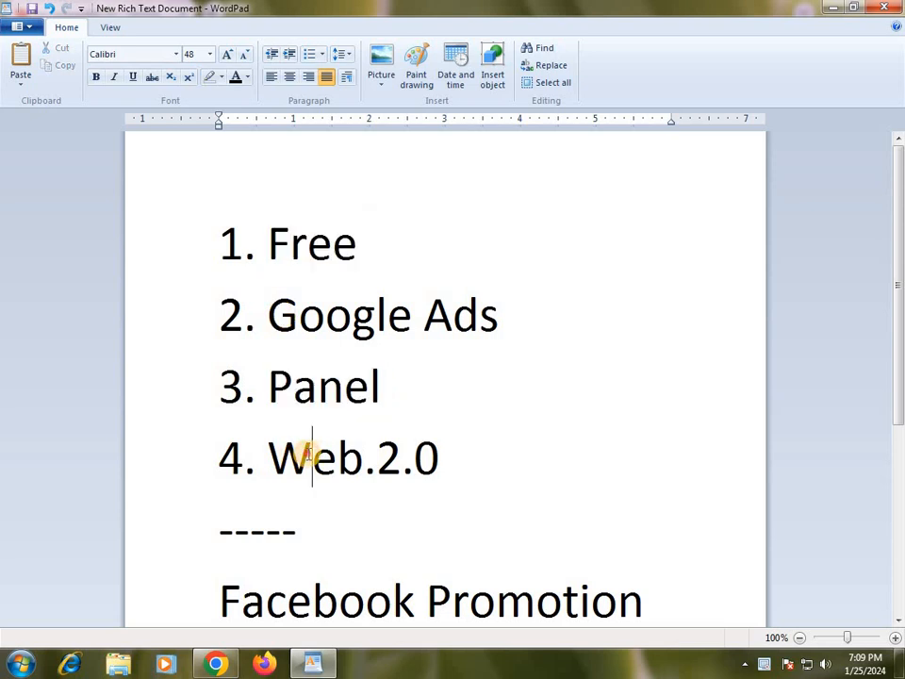
{"action": "scroll", "coordinate": [481, 455], "scroll_direction": "down", "scroll_amount": 1}
{"action": "scroll", "coordinate": [481, 455], "scroll_direction": "up", "scroll_amount": 1}
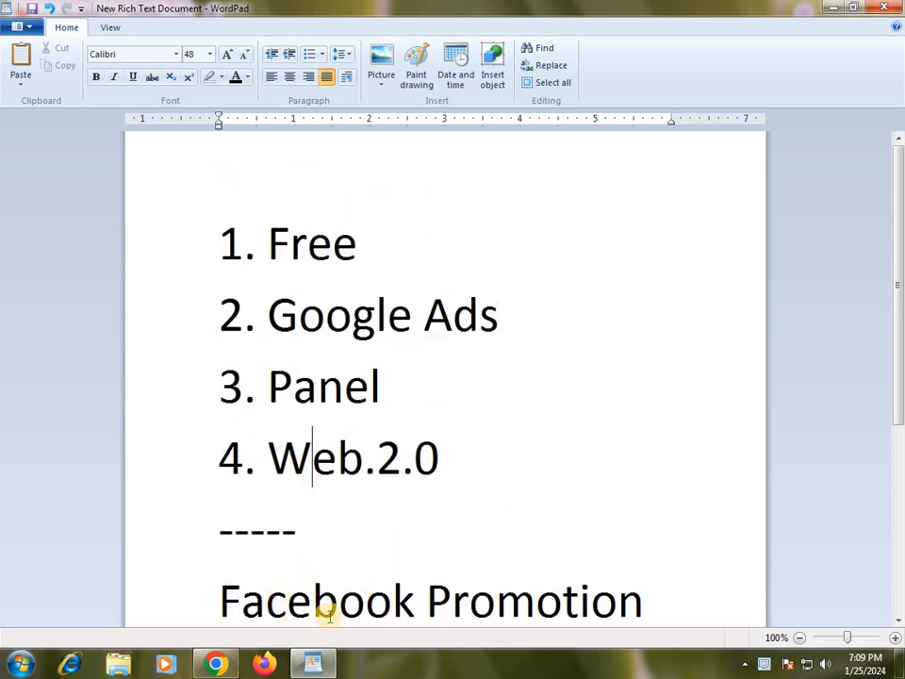
Switch to Chrome, open a new blank tab and return to the YouTube channel page.
{"action": "left_click", "coordinate": [217, 665]}
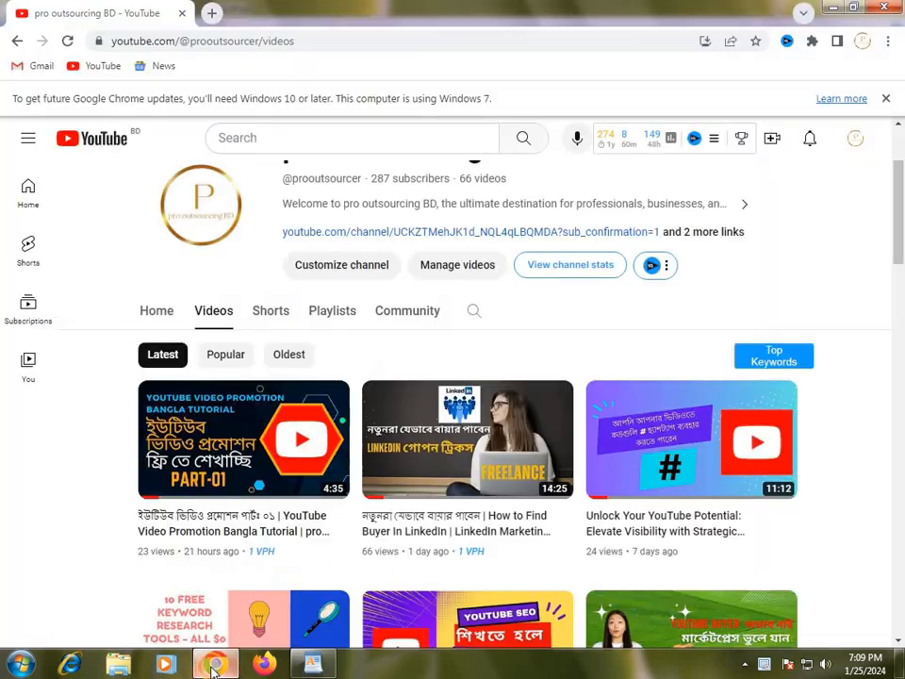
{"action": "left_click", "coordinate": [212, 13]}
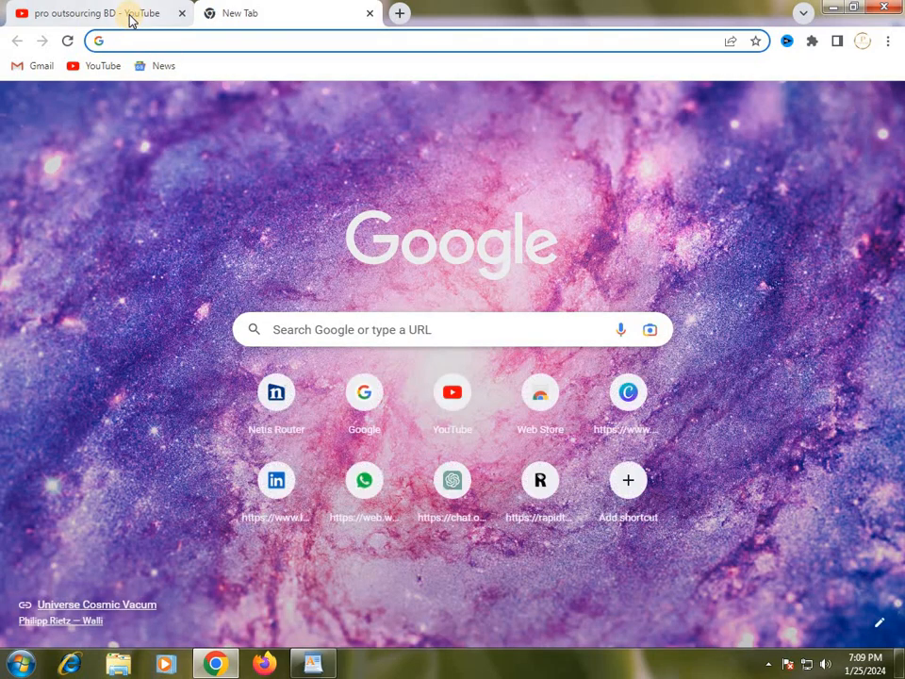
{"action": "left_click", "coordinate": [131, 19]}
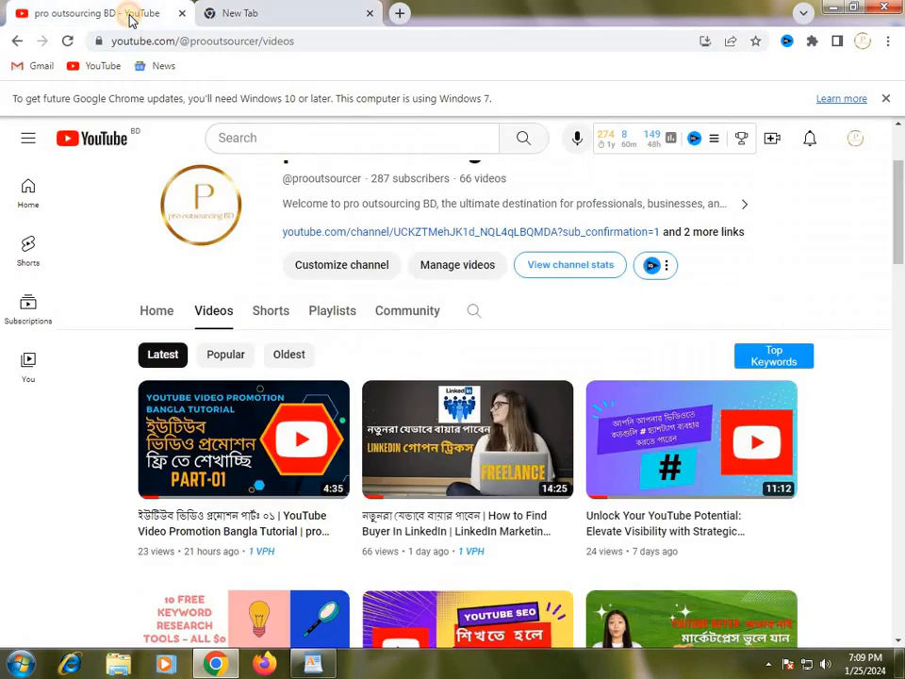
Look through the pro outsourcing BD channel's header and its list of latest videos.
{"action": "scroll", "coordinate": [202, 353], "scroll_direction": "down", "scroll_amount": 1}
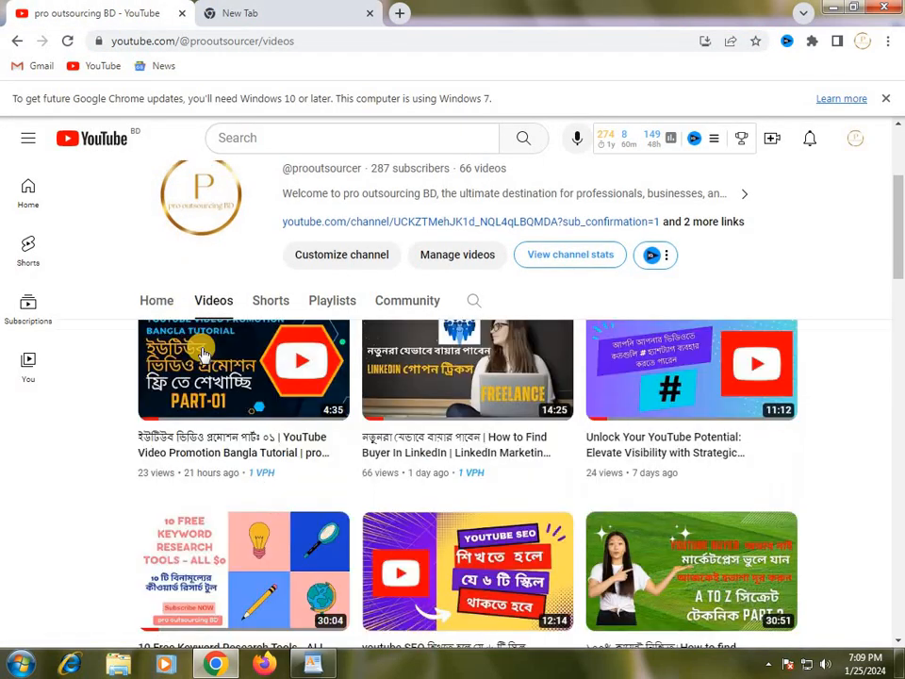
{"action": "scroll", "coordinate": [202, 354], "scroll_direction": "down", "scroll_amount": 1}
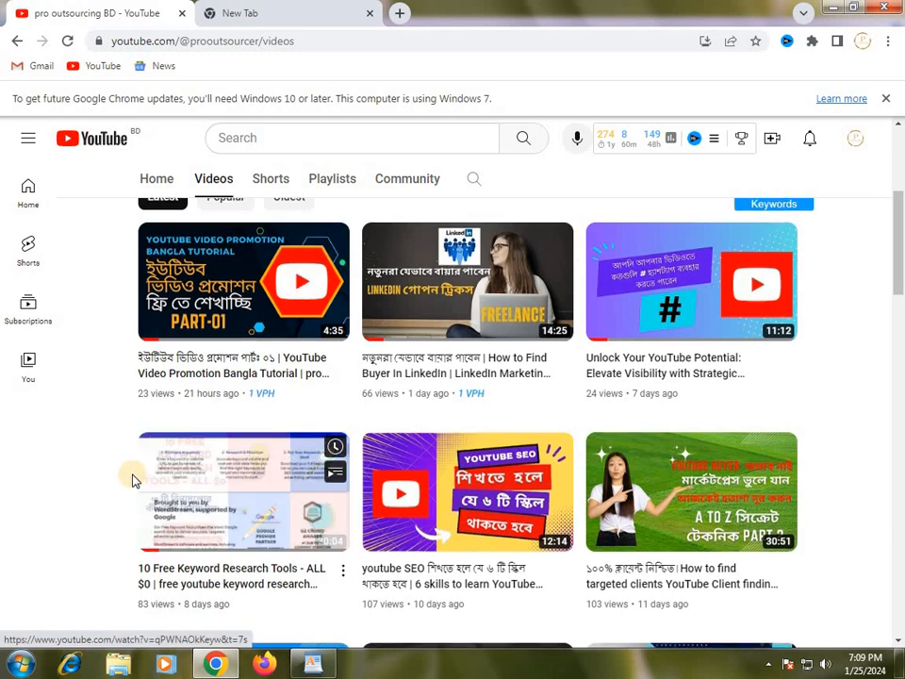
{"action": "scroll", "coordinate": [131, 479], "scroll_direction": "down", "scroll_amount": 3}
{"action": "scroll", "coordinate": [131, 479], "scroll_direction": "up", "scroll_amount": 4}
{"action": "scroll", "coordinate": [132, 486], "scroll_direction": "up", "scroll_amount": 3}
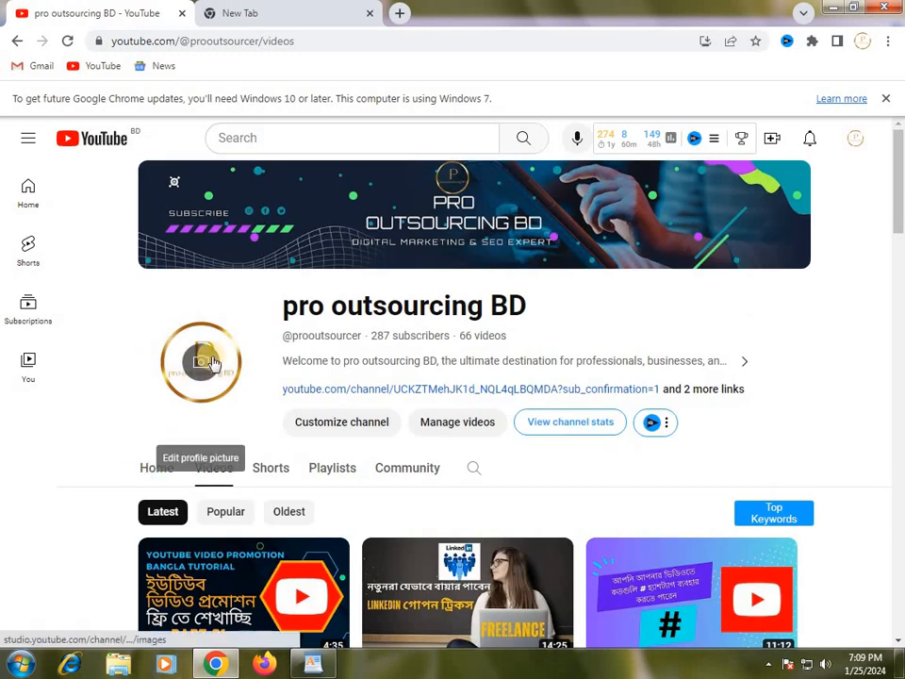
{"action": "scroll", "coordinate": [517, 474], "scroll_direction": "down", "scroll_amount": 1}
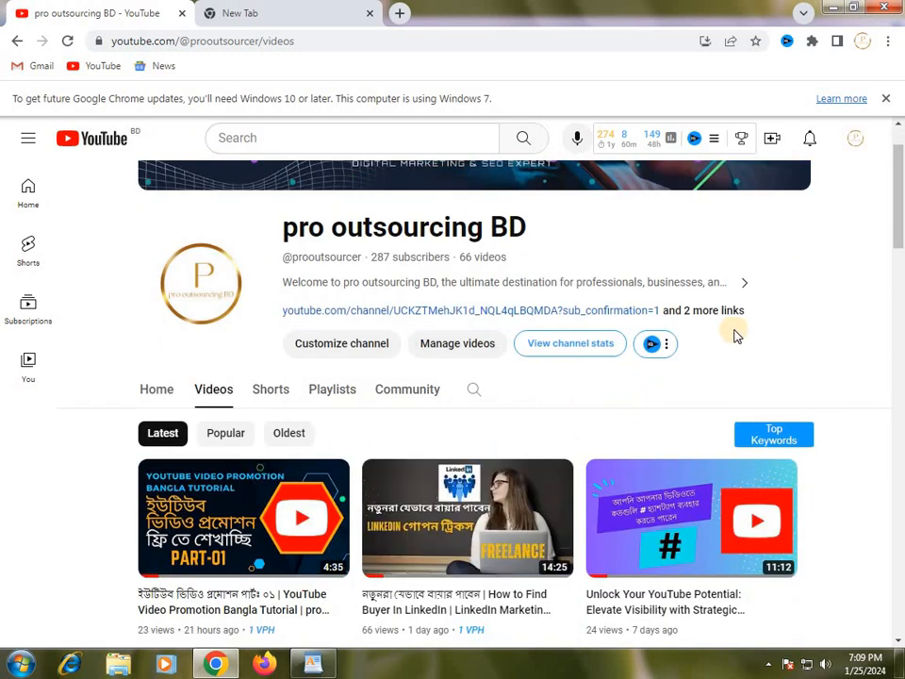
{"action": "scroll", "coordinate": [813, 336], "scroll_direction": "down", "scroll_amount": 1}
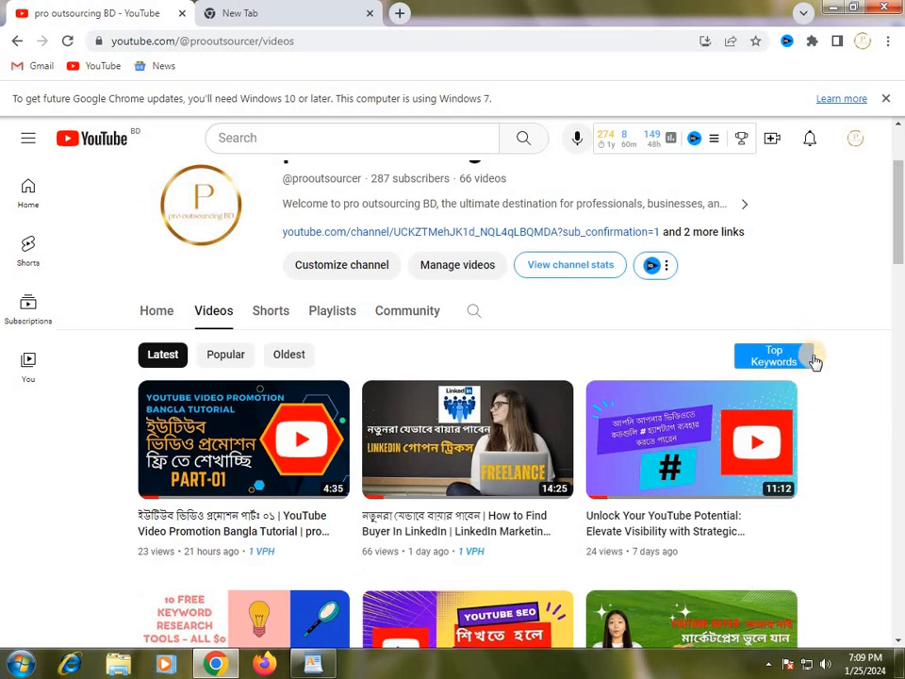
{"action": "scroll", "coordinate": [823, 419], "scroll_direction": "down", "scroll_amount": 1}
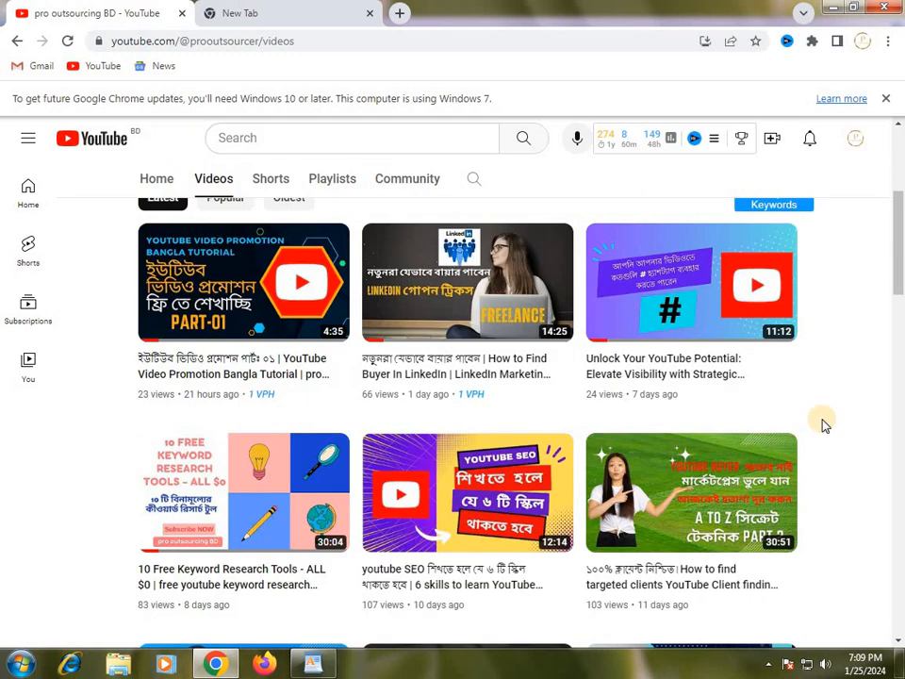
{"action": "scroll", "coordinate": [823, 426], "scroll_direction": "up", "scroll_amount": 3}
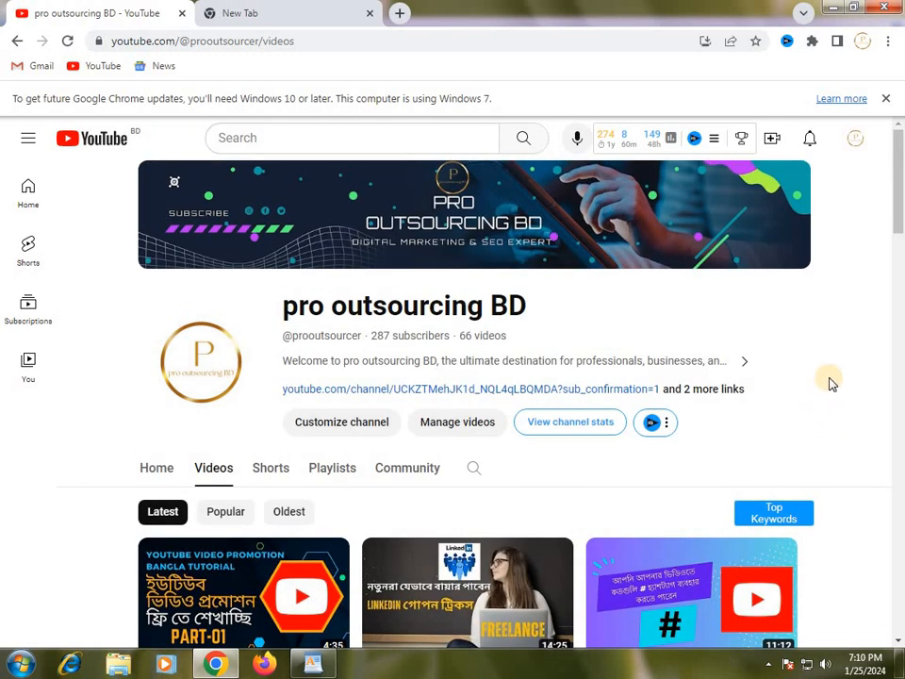
{"action": "scroll", "coordinate": [826, 380], "scroll_direction": "down", "scroll_amount": 1}
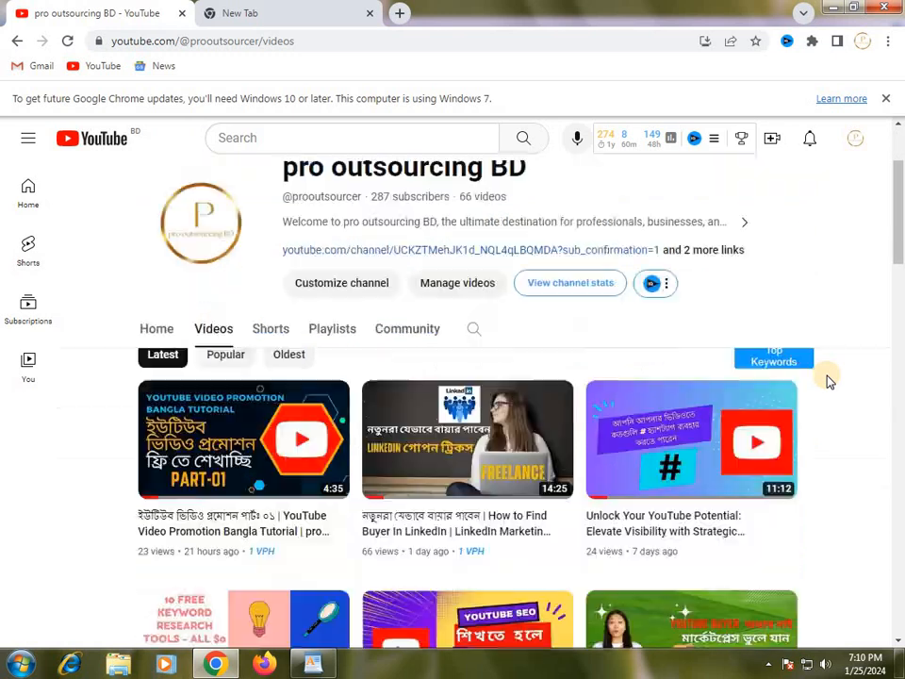
{"action": "scroll", "coordinate": [833, 400], "scroll_direction": "up", "scroll_amount": 2}
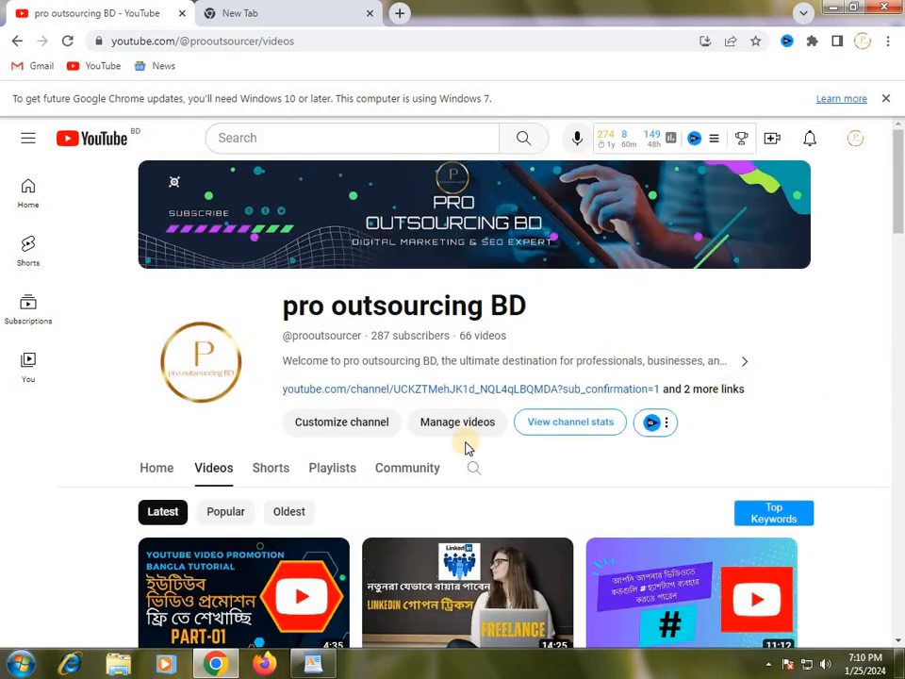
{"action": "left_click", "coordinate": [228, 477]}
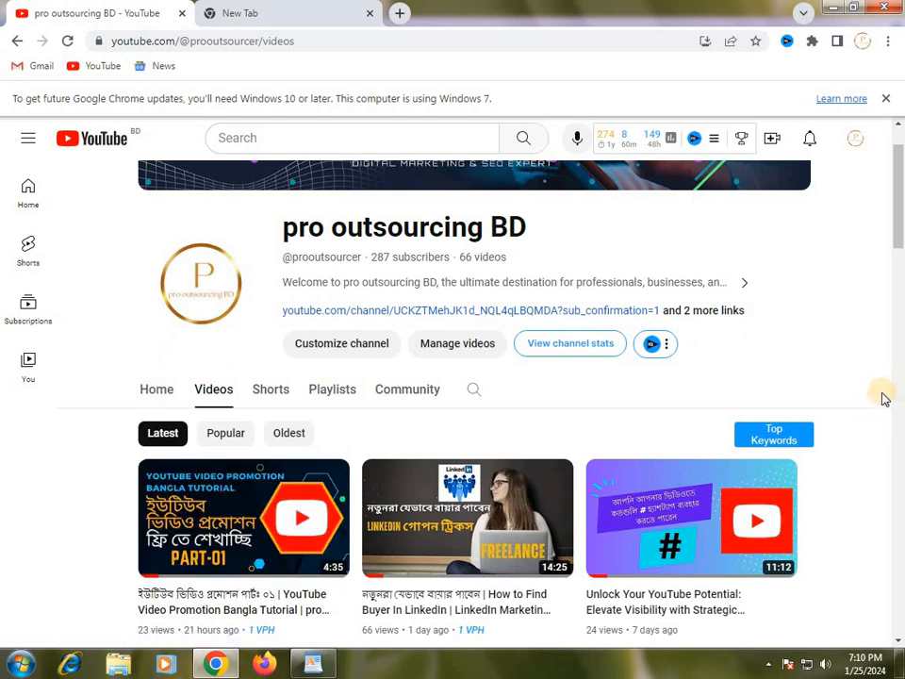
{"action": "scroll", "coordinate": [877, 392], "scroll_direction": "up", "scroll_amount": 1}
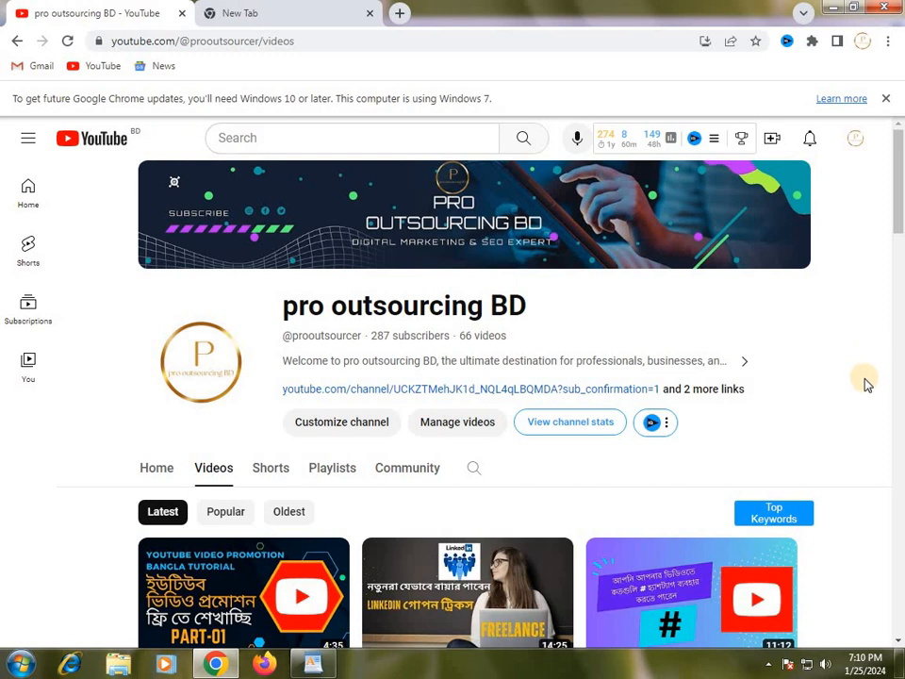
{"action": "scroll", "coordinate": [867, 383], "scroll_direction": "down", "scroll_amount": 5}
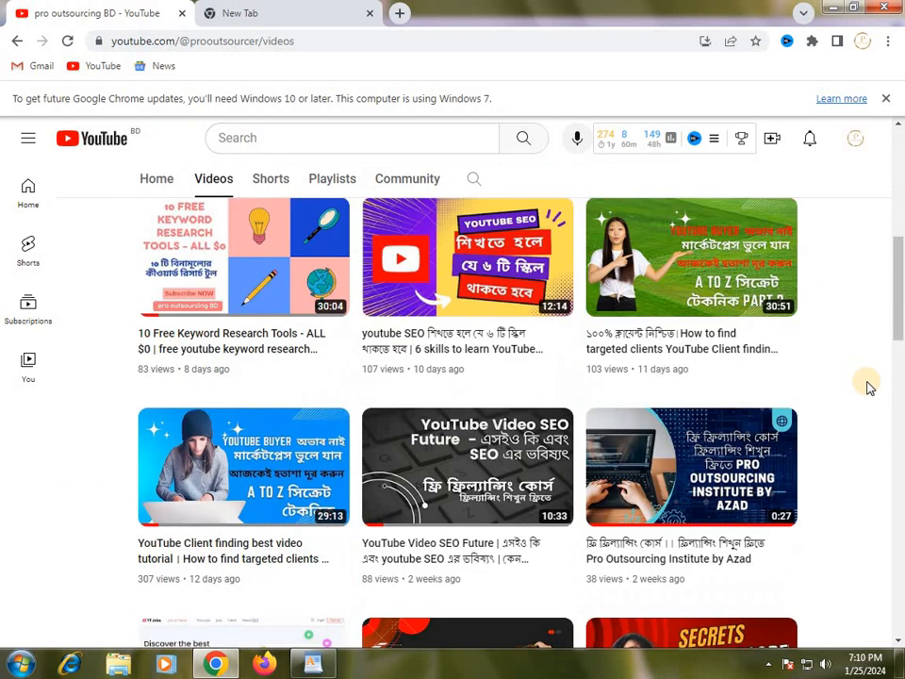
{"action": "scroll", "coordinate": [869, 387], "scroll_direction": "down", "scroll_amount": 6}
{"action": "scroll", "coordinate": [869, 388], "scroll_direction": "up", "scroll_amount": 10}
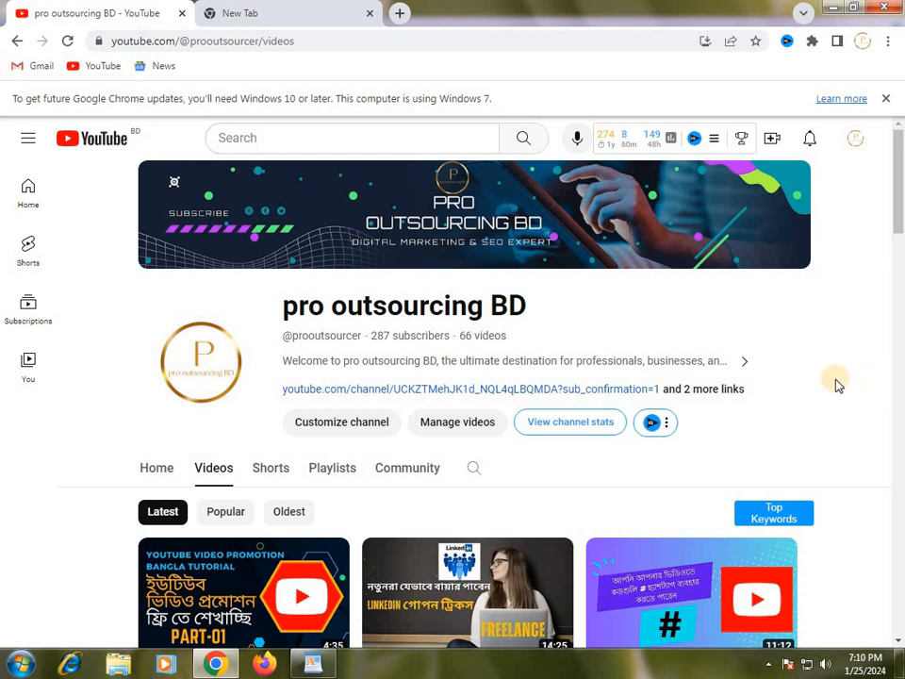
{"action": "left_click", "coordinate": [241, 14]}
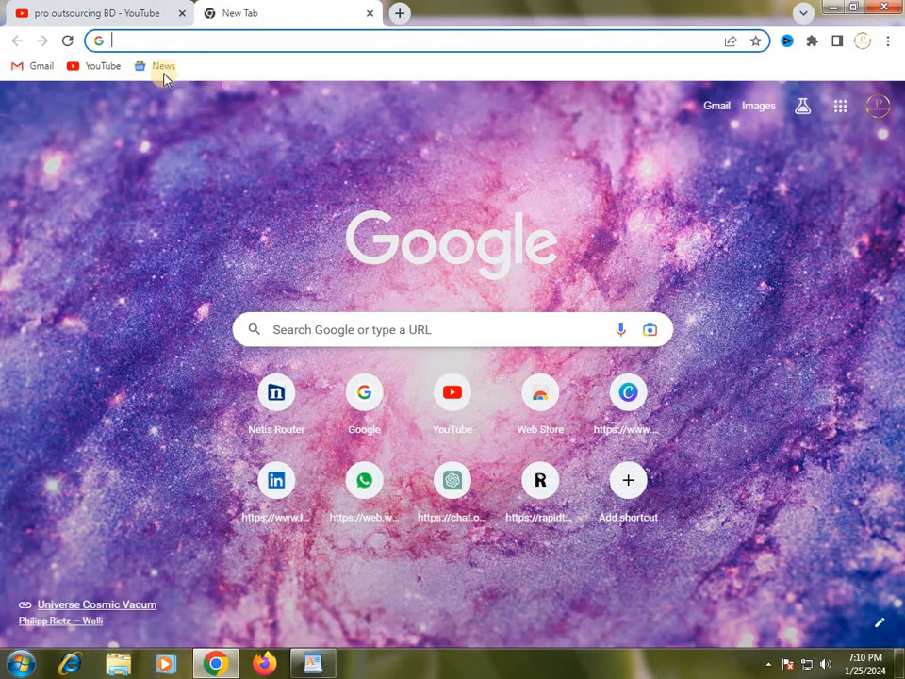
{"action": "left_click", "coordinate": [132, 17]}
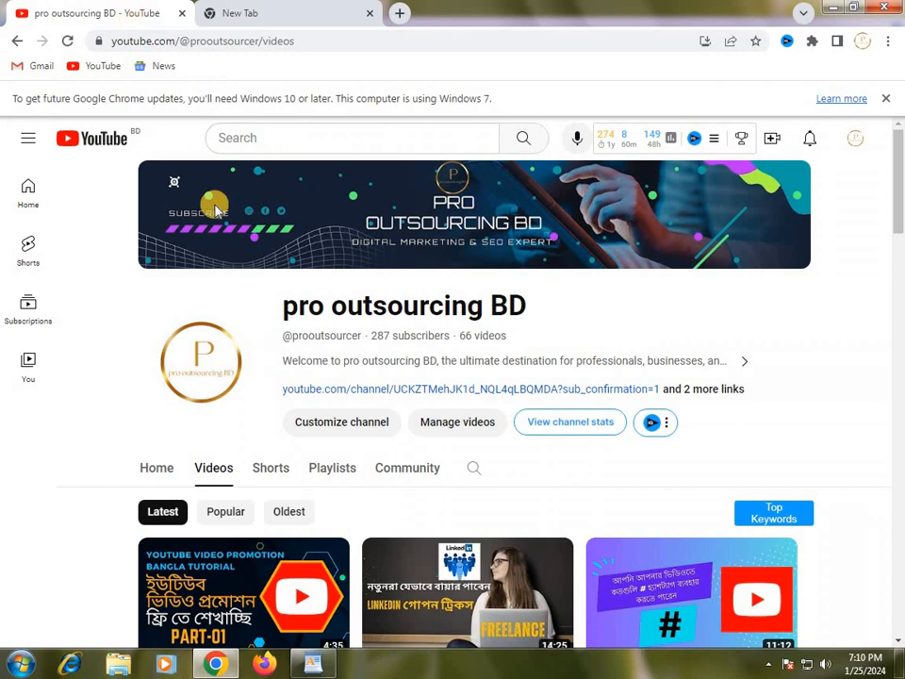
{"action": "left_click", "coordinate": [278, 18]}
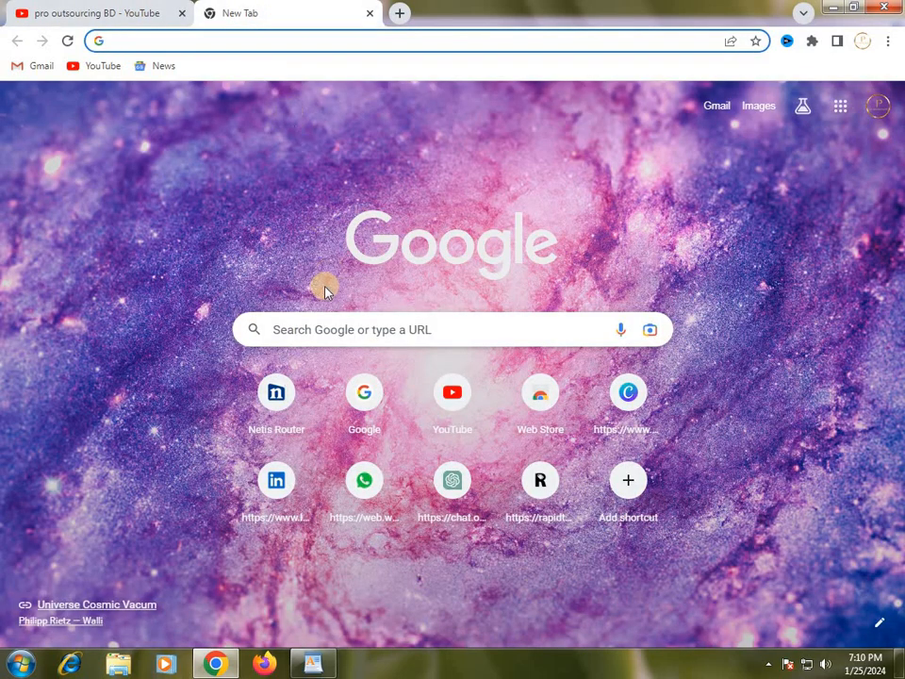
Check the Facebook promotion items in the WordPad notes, then return to the new tab in Chrome.
{"action": "left_click", "coordinate": [325, 663]}
{"action": "scroll", "coordinate": [378, 472], "scroll_direction": "down", "scroll_amount": 3}
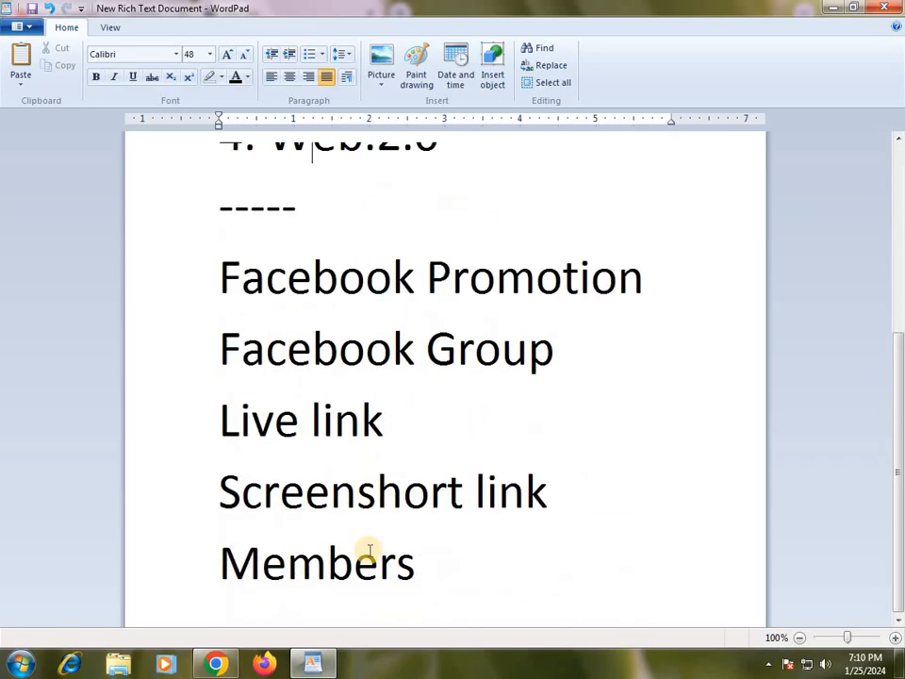
{"action": "scroll", "coordinate": [368, 556], "scroll_direction": "up", "scroll_amount": 3}
{"action": "left_click", "coordinate": [318, 666]}
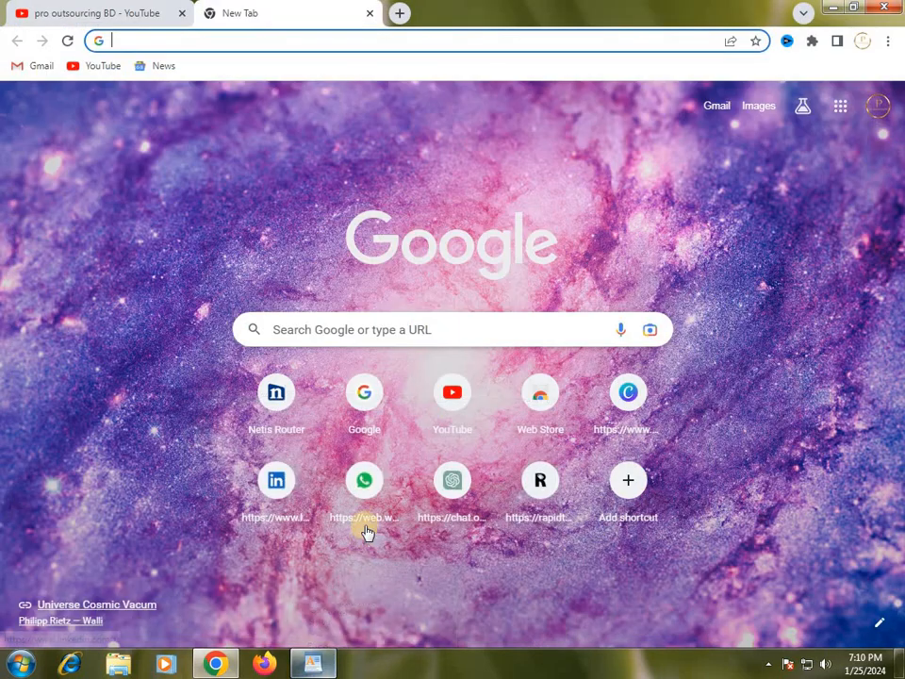
Open Google Sheets from the Google apps list and create a blank spreadsheet.
{"action": "left_click", "coordinate": [840, 111]}
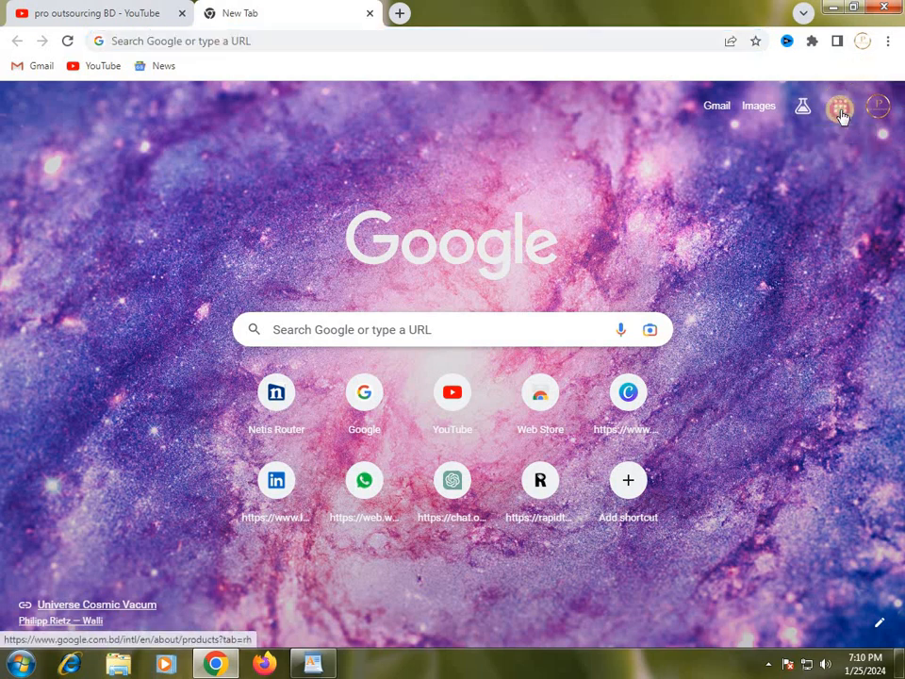
{"action": "scroll", "coordinate": [822, 367], "scroll_direction": "down", "scroll_amount": 5}
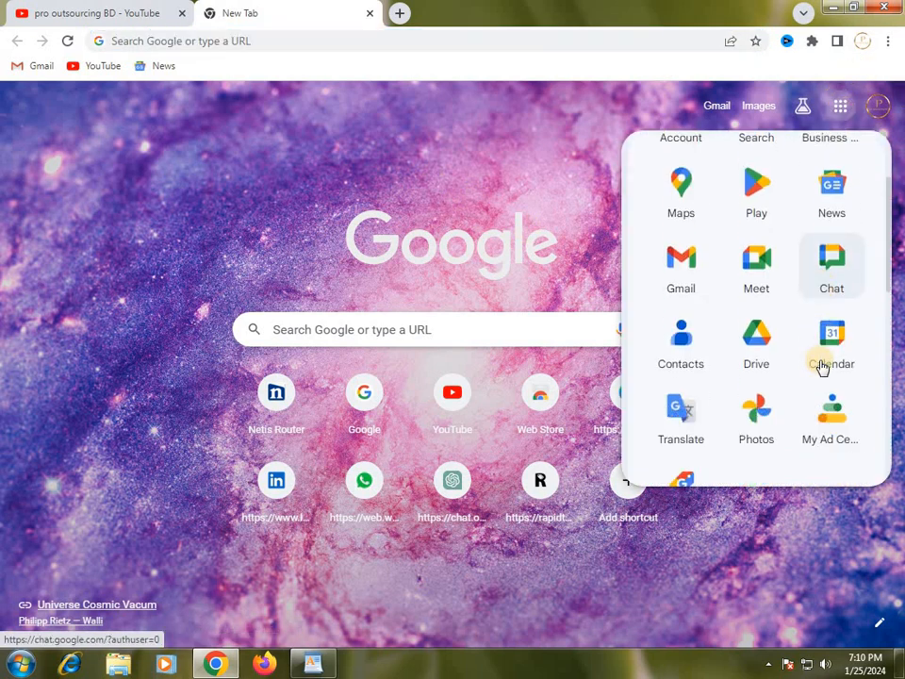
{"action": "scroll", "coordinate": [817, 370], "scroll_direction": "down", "scroll_amount": 1}
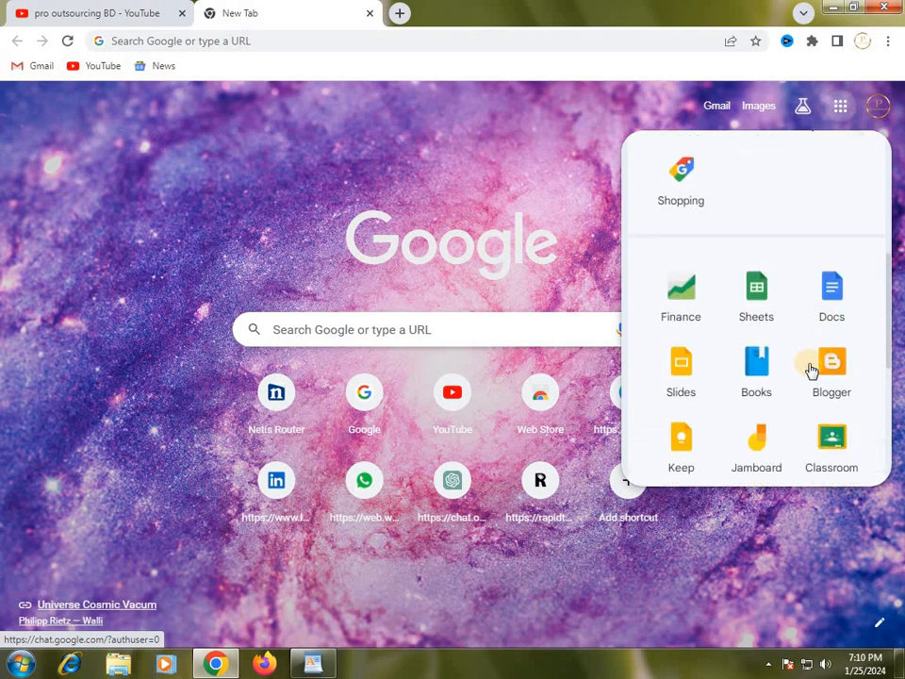
{"action": "left_click", "coordinate": [765, 294]}
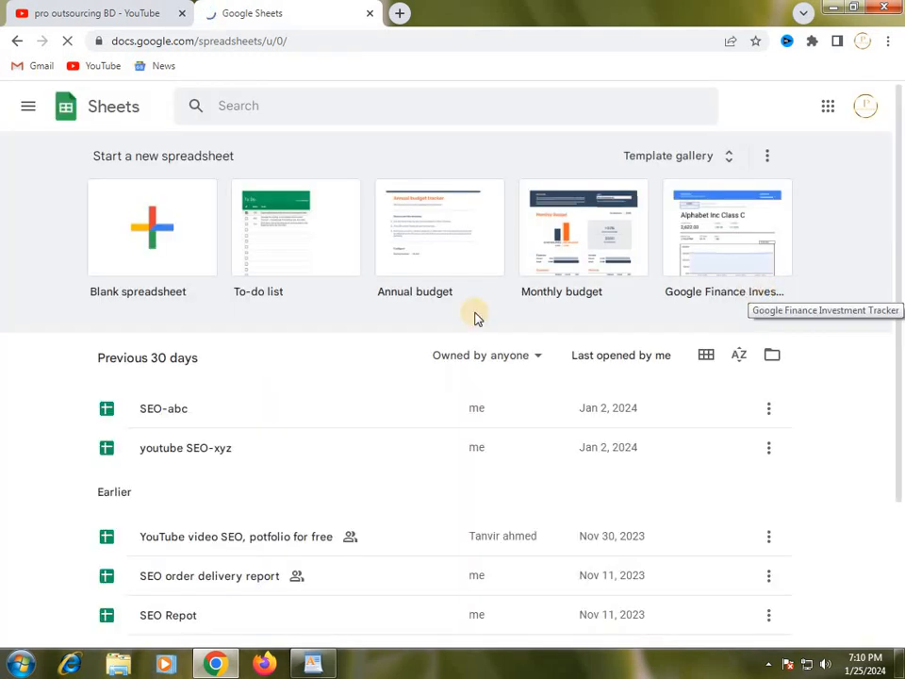
{"action": "left_click", "coordinate": [160, 234]}
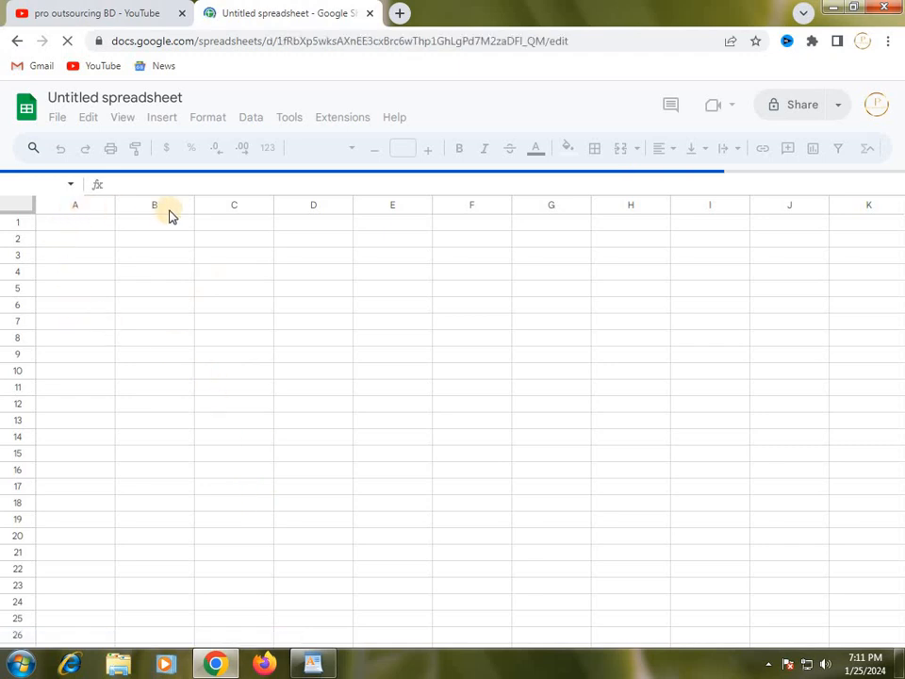
Switch to WordPad and read the Facebook Promotion report entries: Facebook Group, Live link, Screenshort link and Members.
{"action": "left_click", "coordinate": [325, 667]}
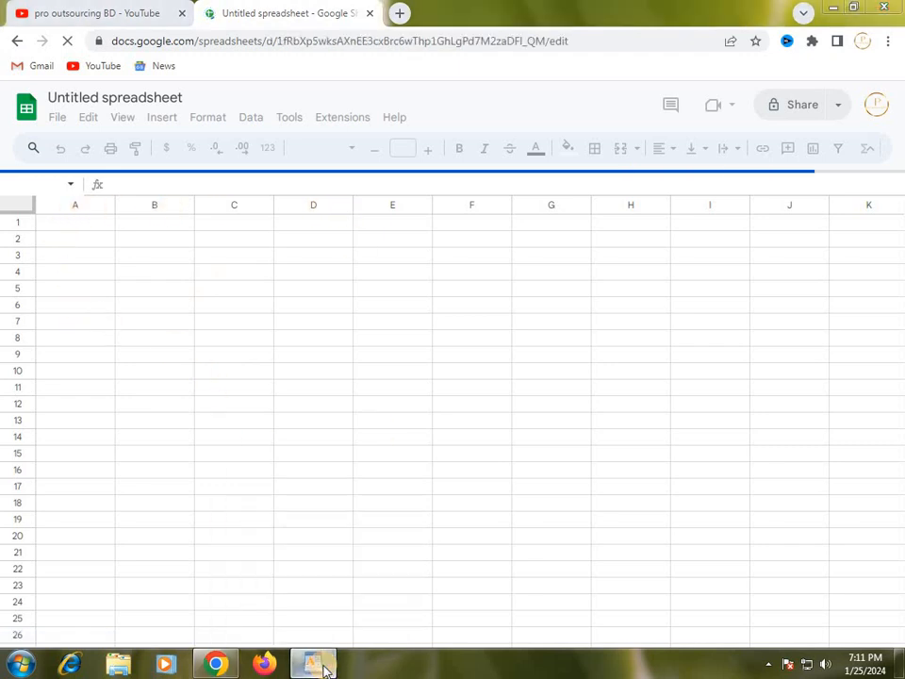
{"action": "scroll", "coordinate": [377, 528], "scroll_direction": "down", "scroll_amount": 3}
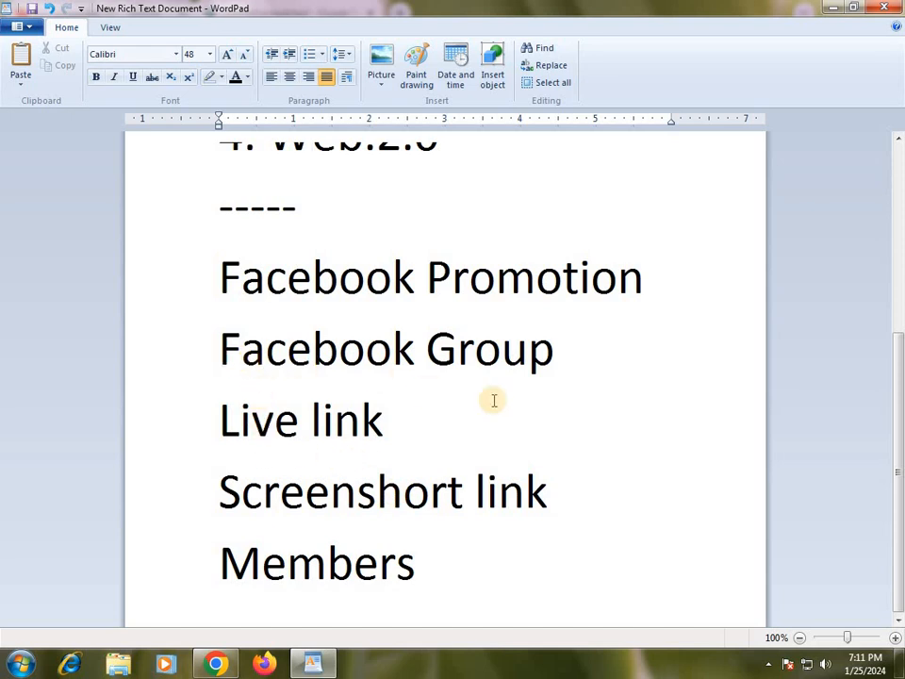
{"action": "scroll", "coordinate": [521, 412], "scroll_direction": "up", "scroll_amount": 3}
{"action": "scroll", "coordinate": [522, 412], "scroll_direction": "down", "scroll_amount": 3}
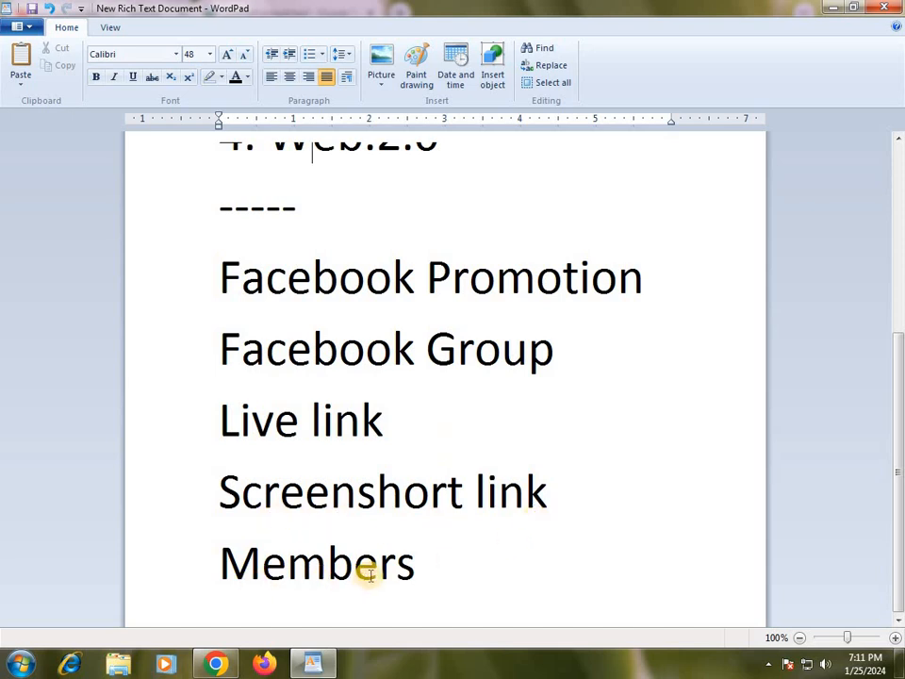
{"action": "scroll", "coordinate": [370, 576], "scroll_direction": "up", "scroll_amount": 3}
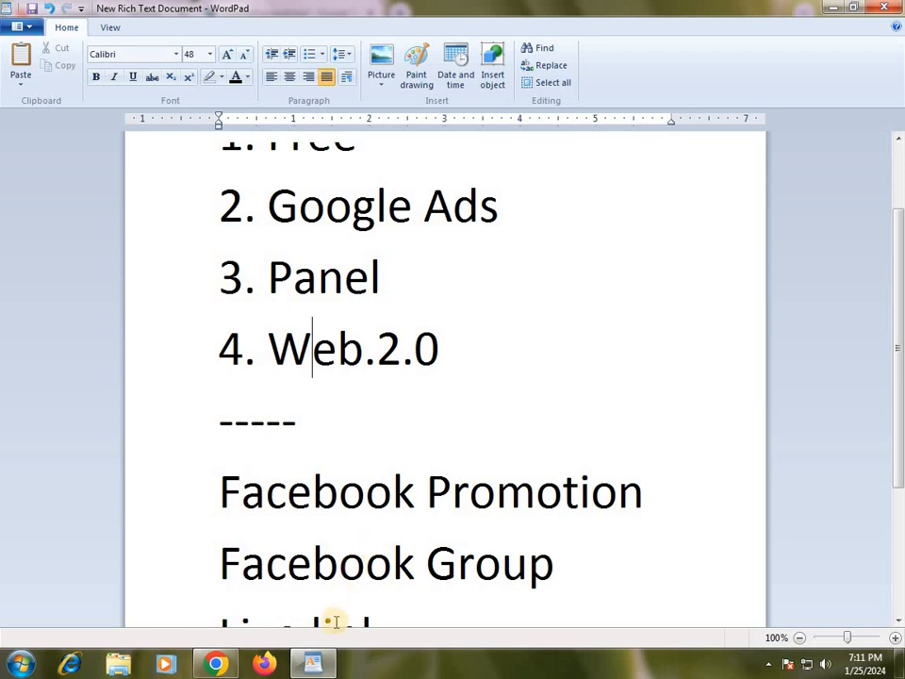
Switch back to the blank spreadsheet in Chrome and select cell A1.
{"action": "left_click", "coordinate": [327, 667]}
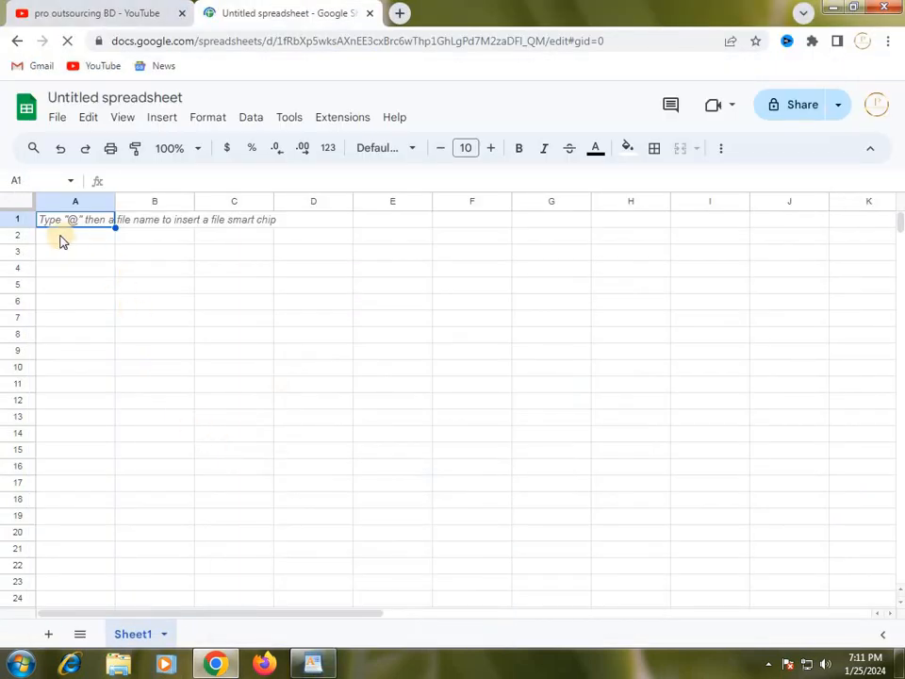
{"action": "left_click", "coordinate": [83, 324]}
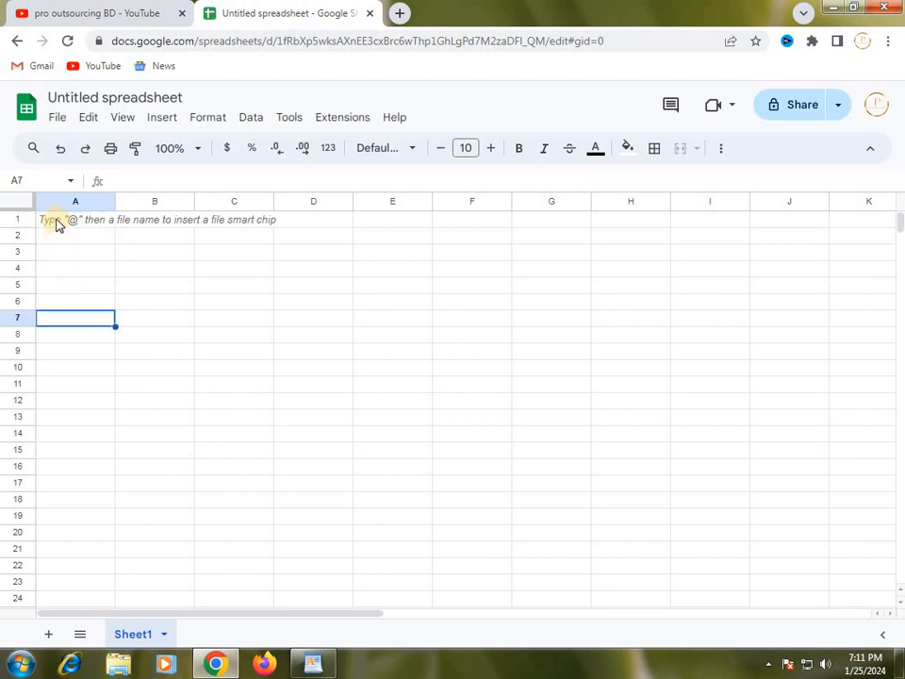
{"action": "left_click", "coordinate": [57, 222]}
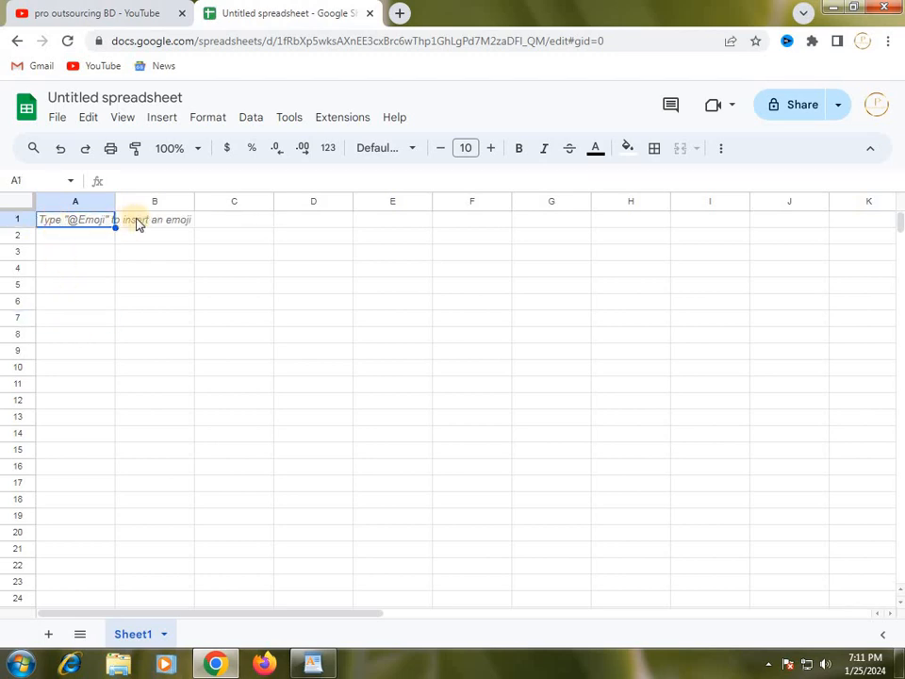
{"action": "left_click", "coordinate": [189, 222]}
{"action": "left_click", "coordinate": [227, 219]}
{"action": "left_click", "coordinate": [299, 221]}
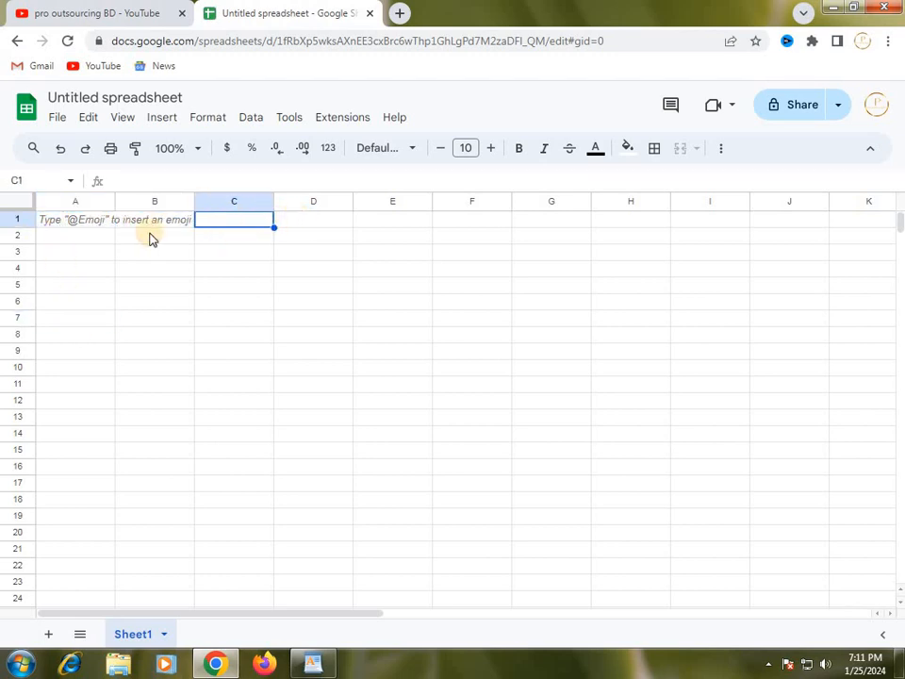
{"action": "left_click", "coordinate": [76, 224]}
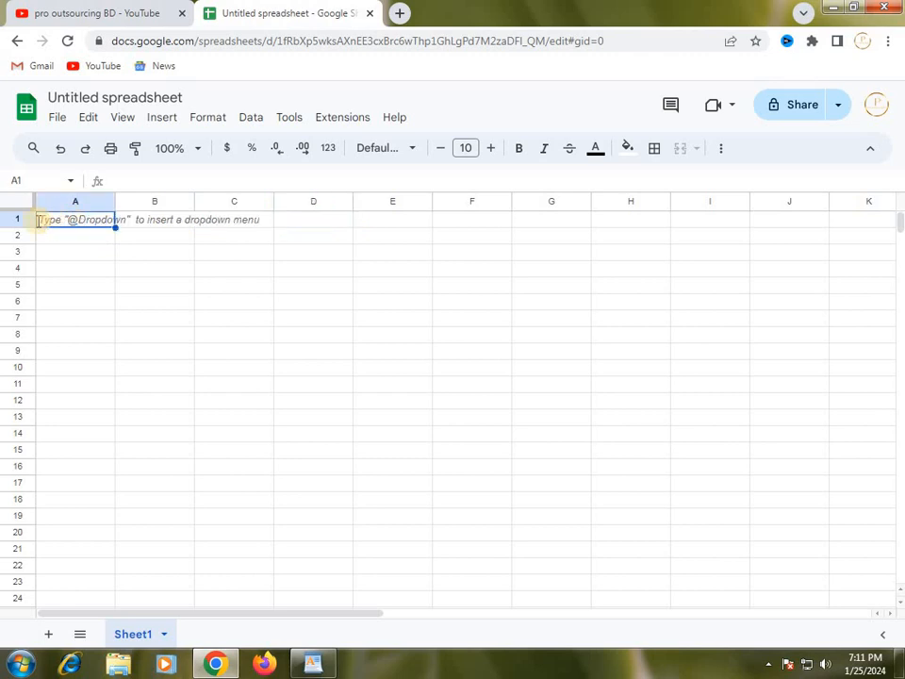
{"action": "left_click", "coordinate": [25, 223]}
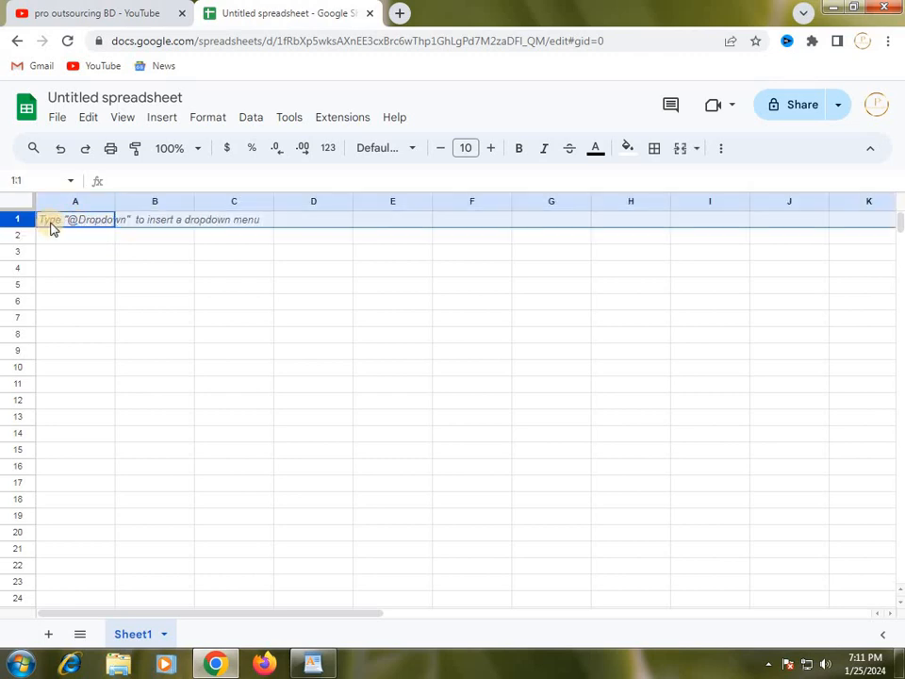
{"action": "right_click", "coordinate": [25, 220]}
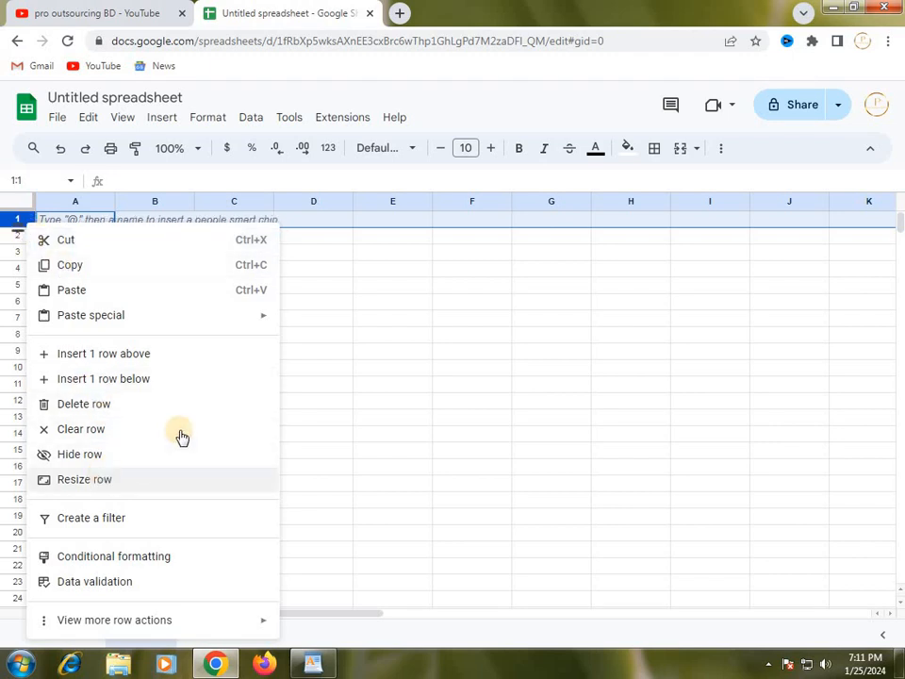
{"action": "left_click", "coordinate": [101, 481]}
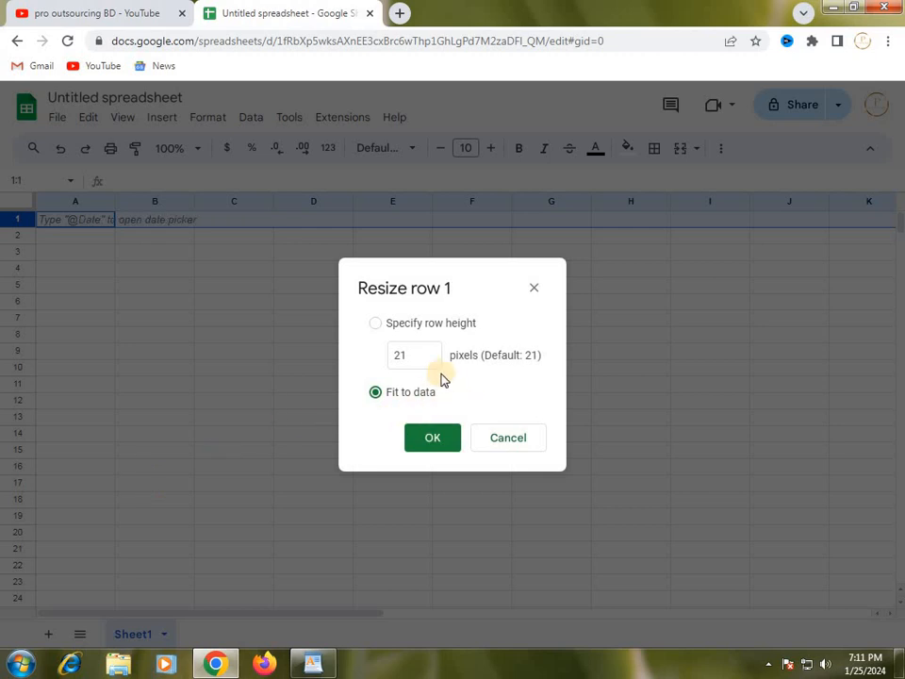
{"action": "left_click", "coordinate": [418, 356]}
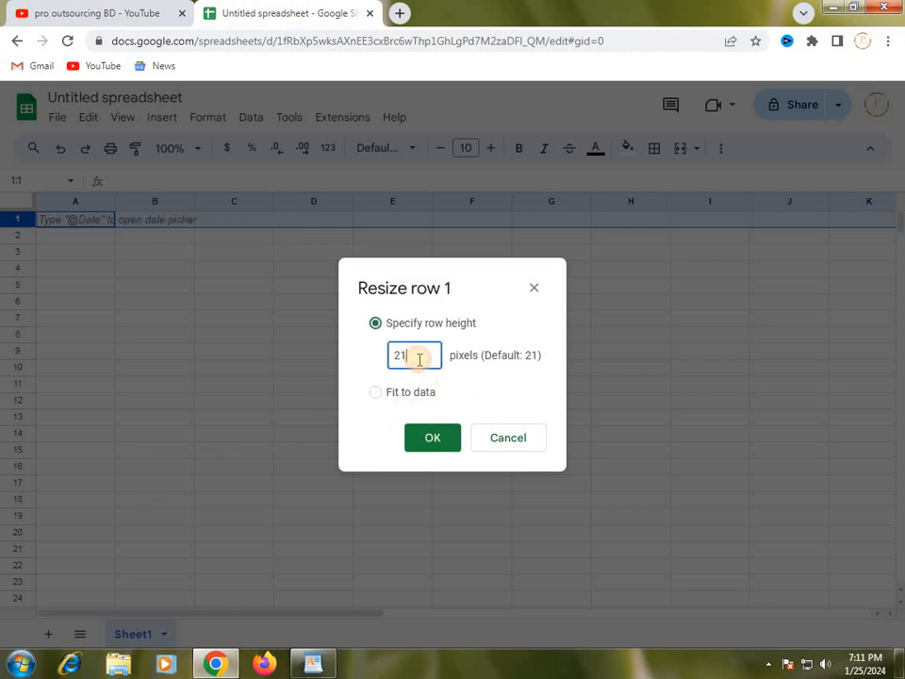
{"action": "left_click", "coordinate": [204, 311]}
{"action": "left_click", "coordinate": [436, 443]}
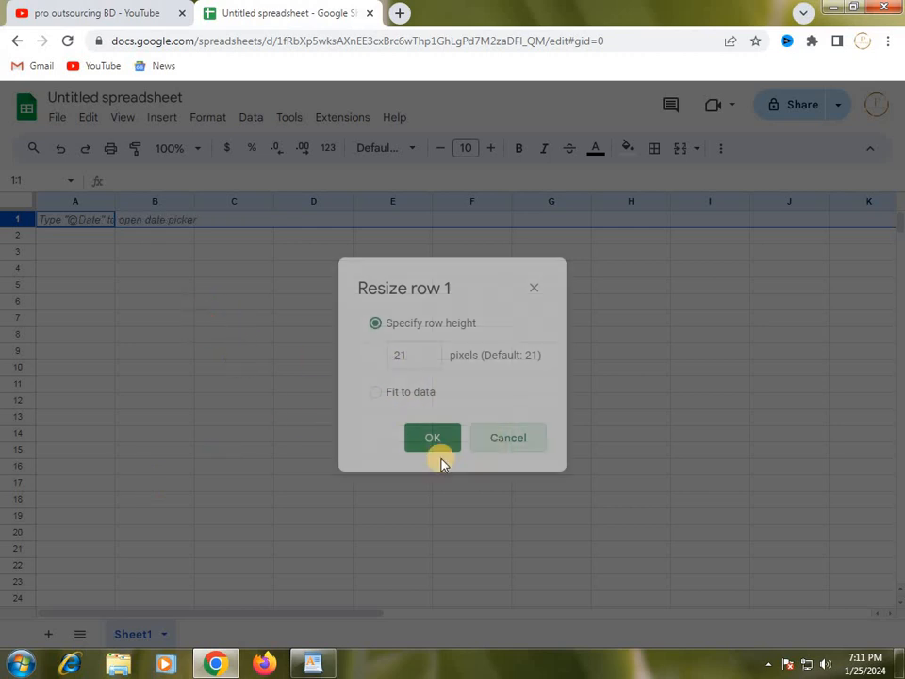
{"action": "left_click", "coordinate": [155, 338]}
{"action": "left_click", "coordinate": [67, 229]}
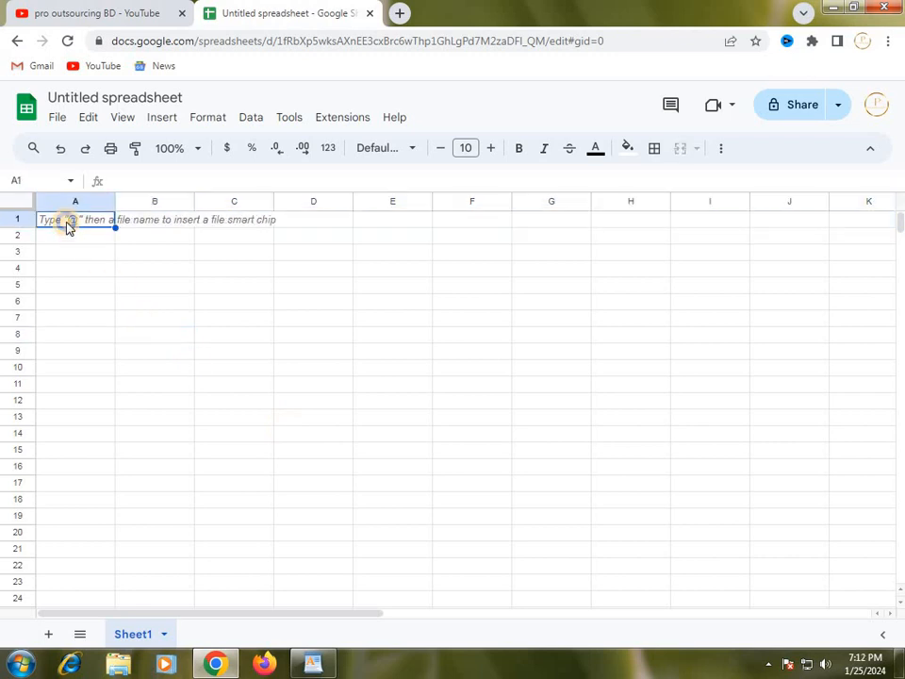
{"action": "right_click", "coordinate": [67, 229]}
{"action": "left_click", "coordinate": [53, 259]}
{"action": "left_click", "coordinate": [76, 202]}
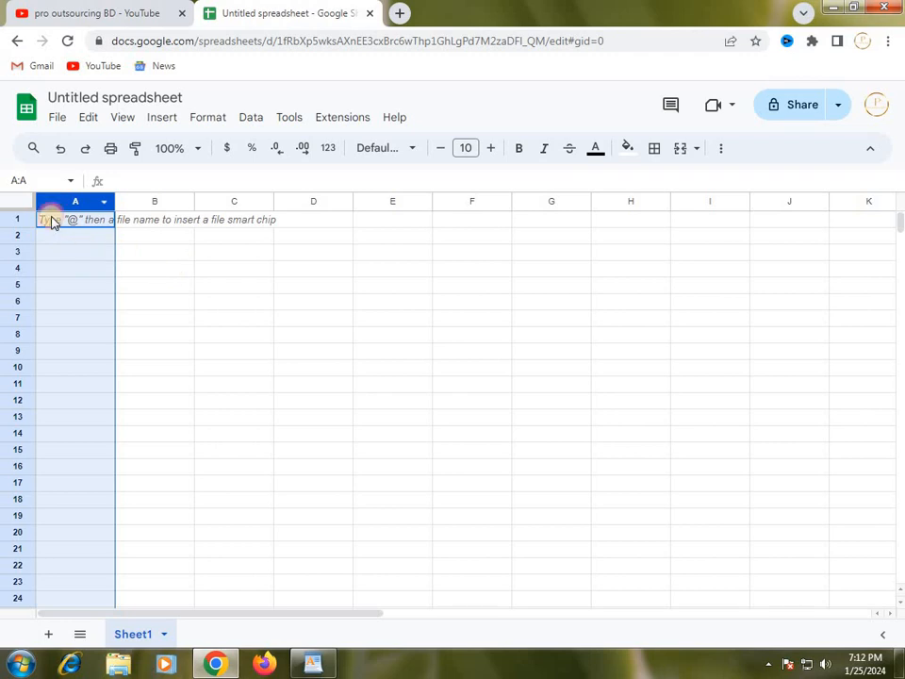
{"action": "left_click", "coordinate": [29, 206]}
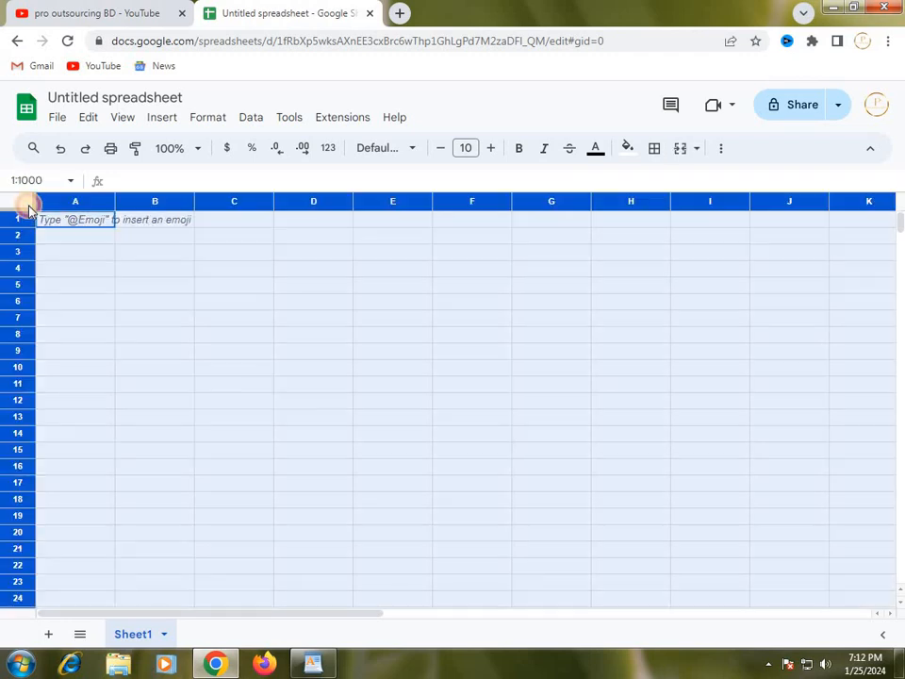
{"action": "left_click", "coordinate": [119, 254]}
{"action": "left_click", "coordinate": [83, 222]}
{"action": "right_click", "coordinate": [85, 221]}
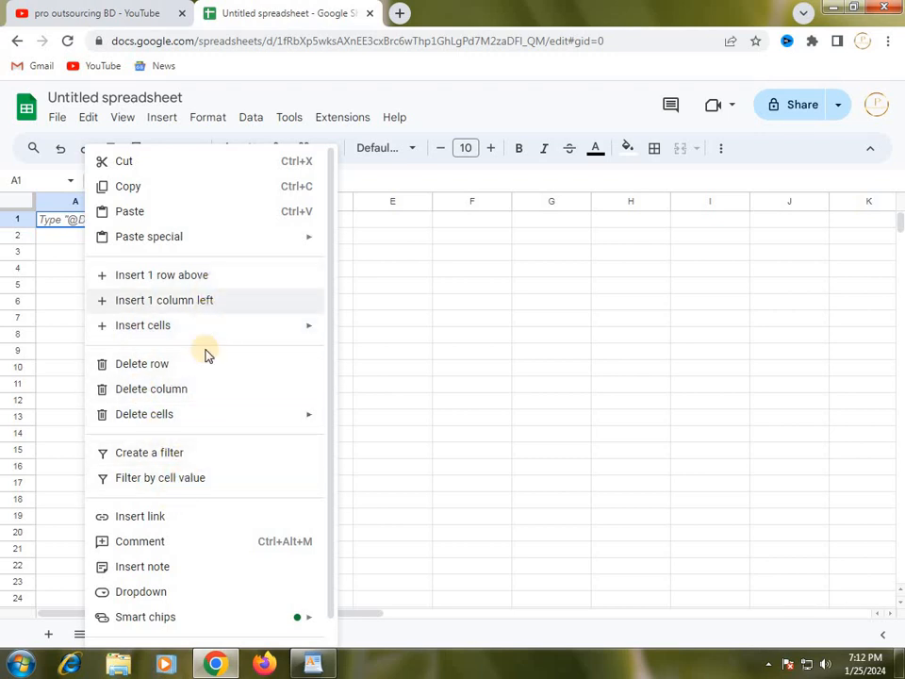
{"action": "left_click", "coordinate": [458, 458]}
{"action": "left_click", "coordinate": [289, 452]}
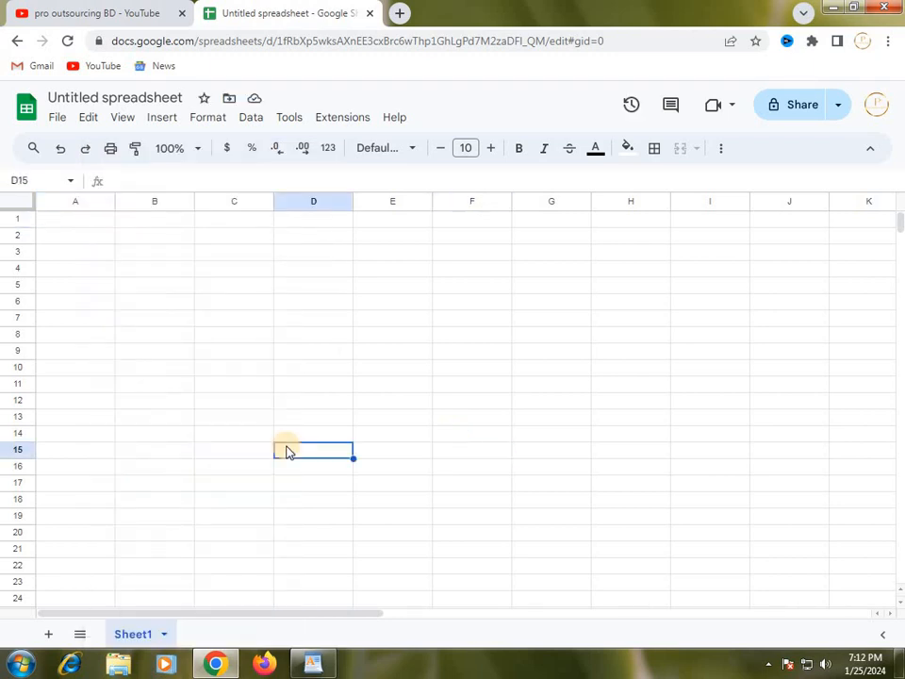
{"action": "left_click", "coordinate": [118, 284]}
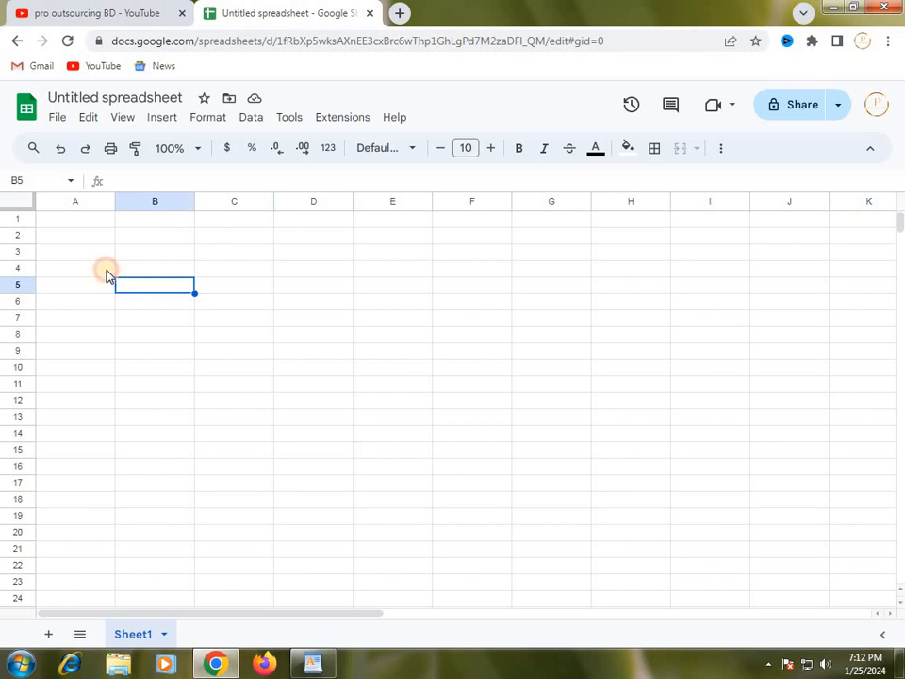
Resize column A to a width of 300 pixels.
{"action": "left_click", "coordinate": [75, 203]}
{"action": "right_click", "coordinate": [73, 210]}
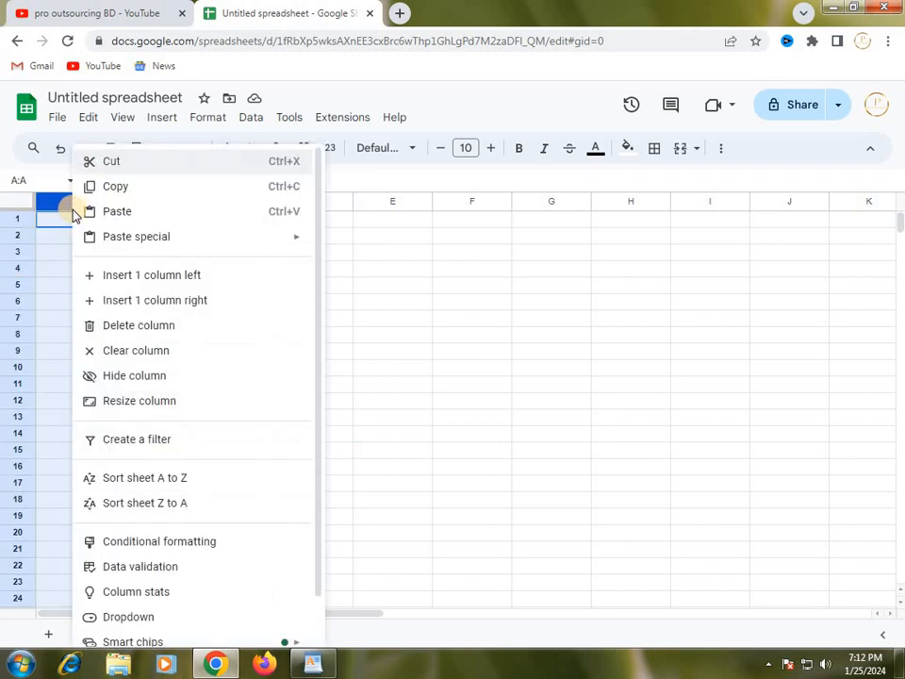
{"action": "left_click", "coordinate": [142, 409]}
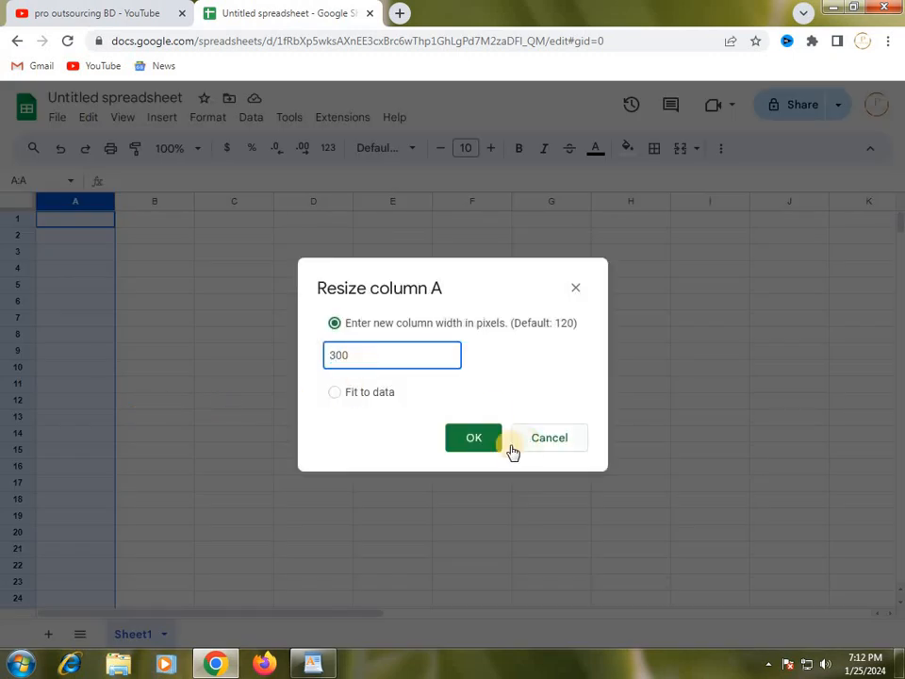
{"action": "left_click", "coordinate": [475, 441]}
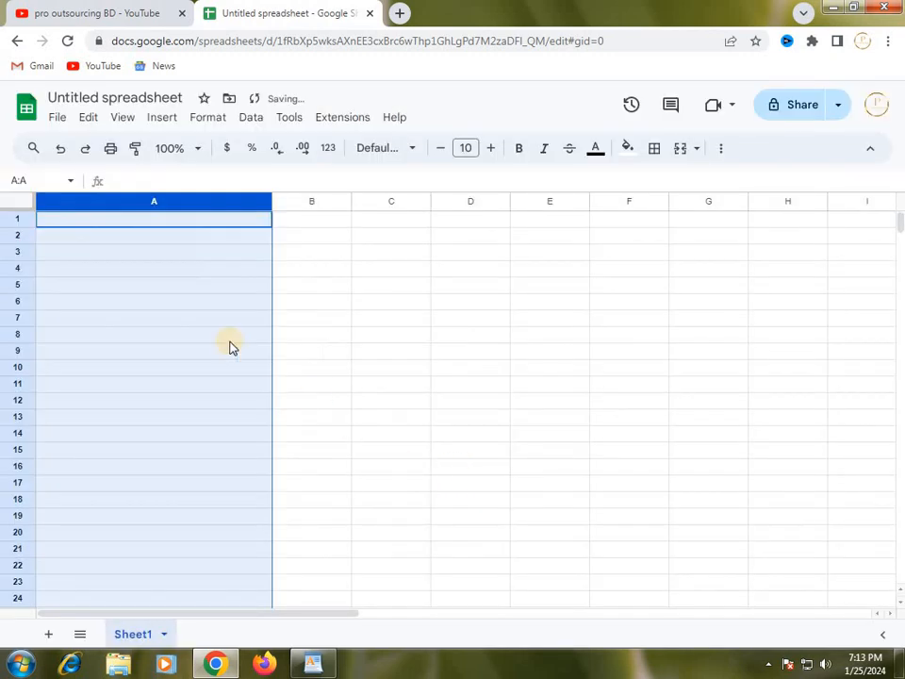
Set the width of column B to 300 pixels.
{"action": "left_click", "coordinate": [317, 202]}
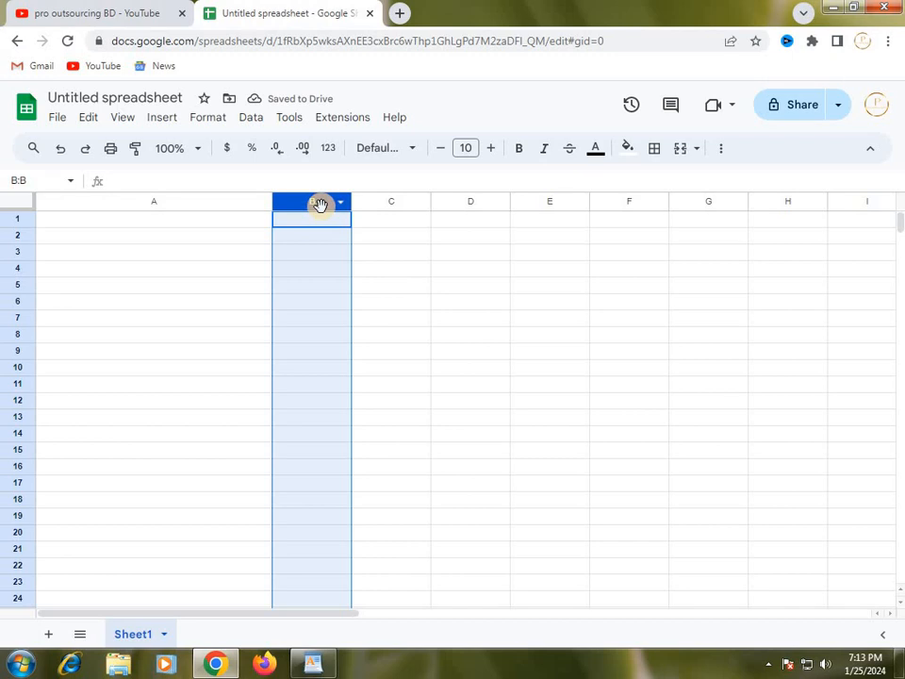
{"action": "right_click", "coordinate": [321, 204]}
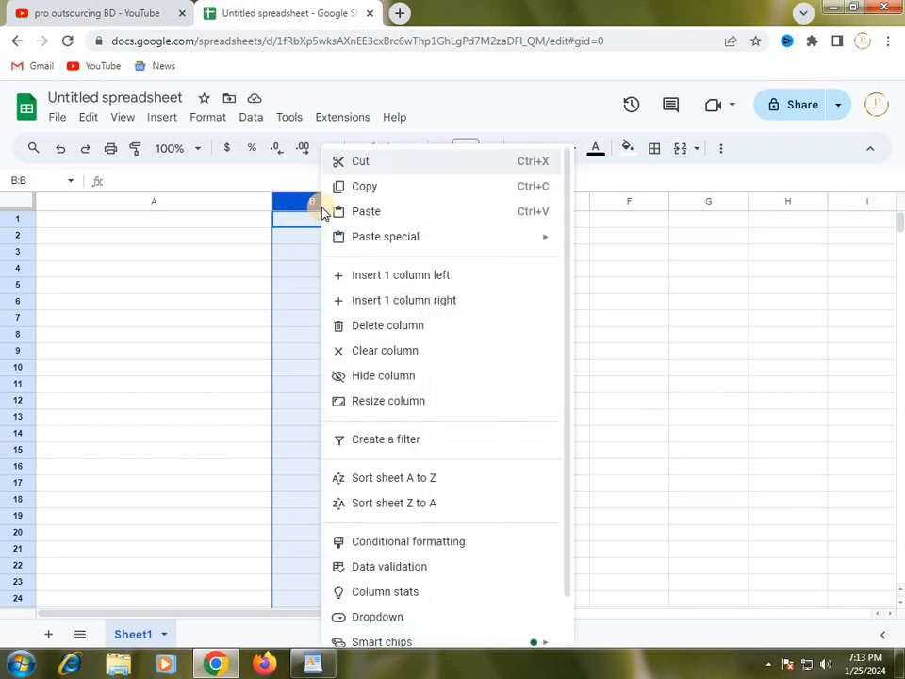
{"action": "left_click", "coordinate": [375, 404]}
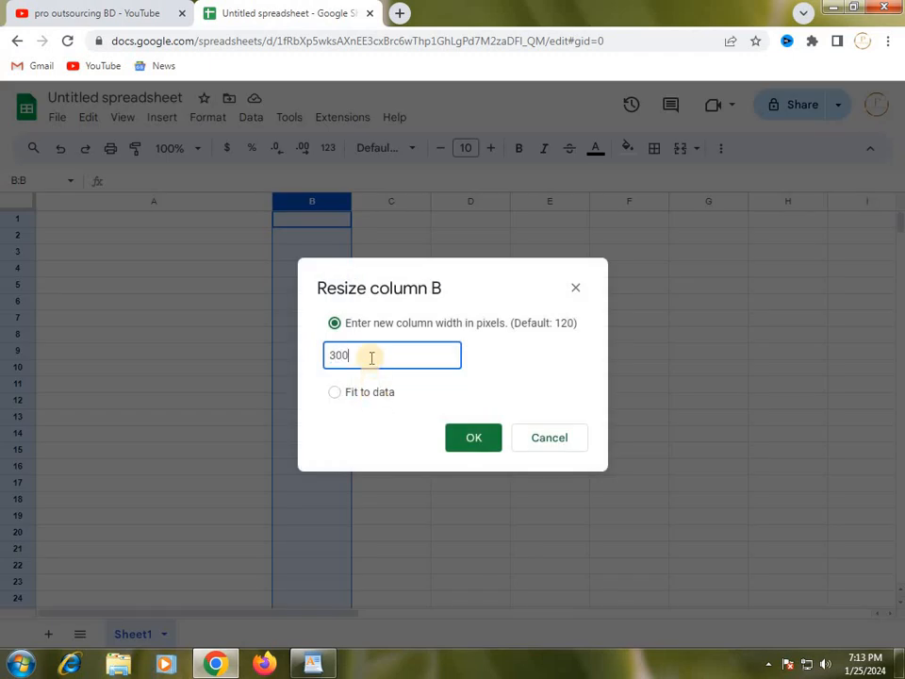
{"action": "key", "text": "Return"}
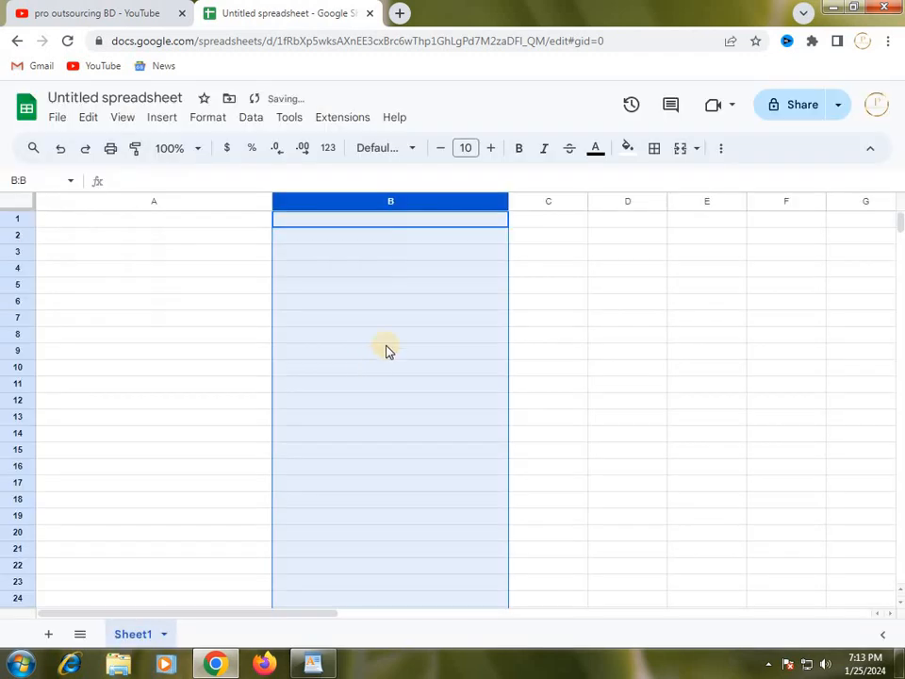
Widen column C to 300 pixels, matching columns A and B.
{"action": "left_click", "coordinate": [554, 204]}
{"action": "right_click", "coordinate": [554, 211]}
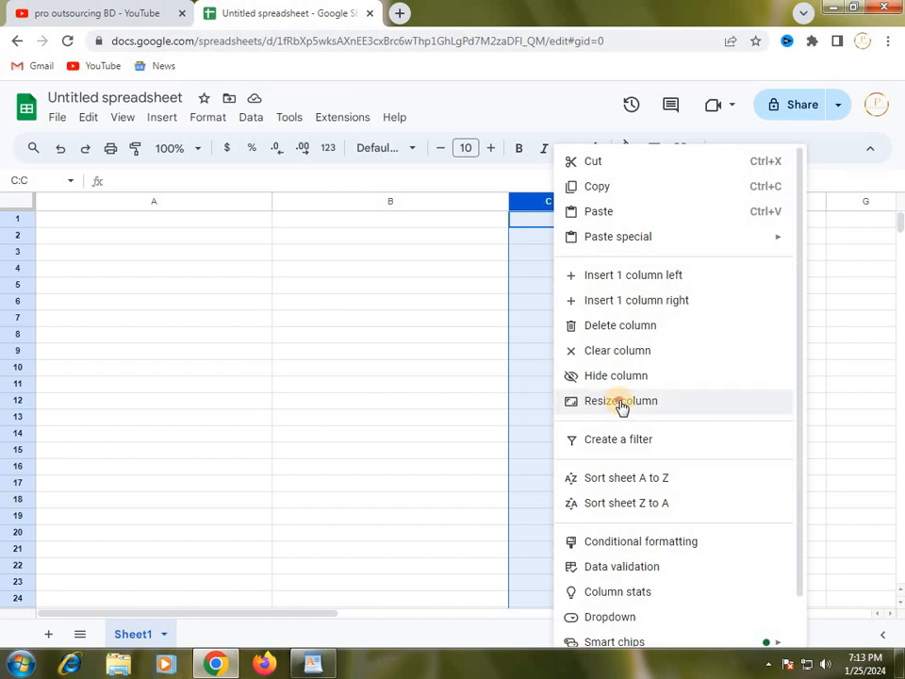
{"action": "left_click", "coordinate": [623, 407]}
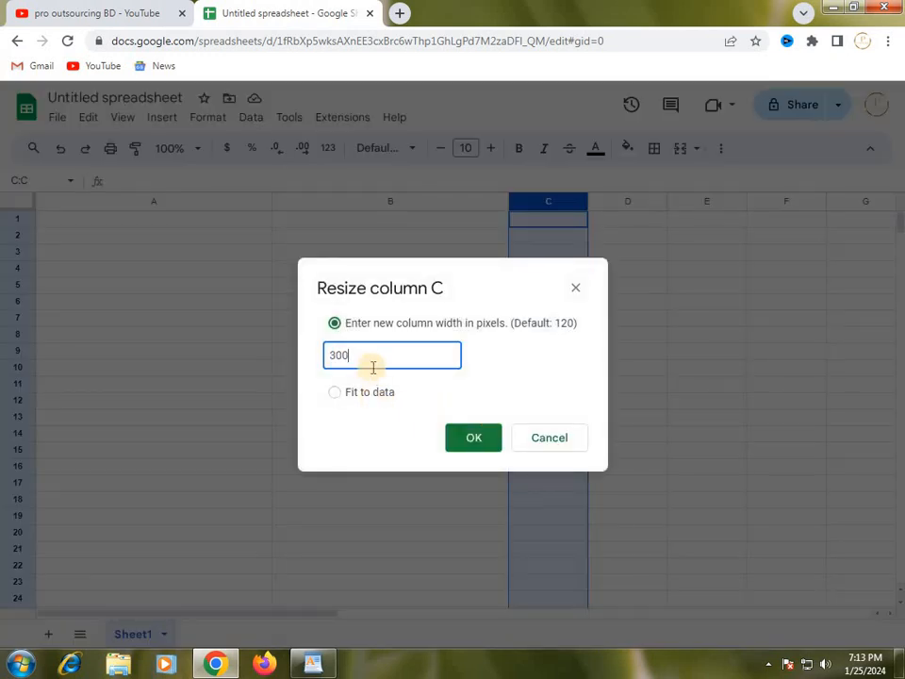
{"action": "key", "text": "Return"}
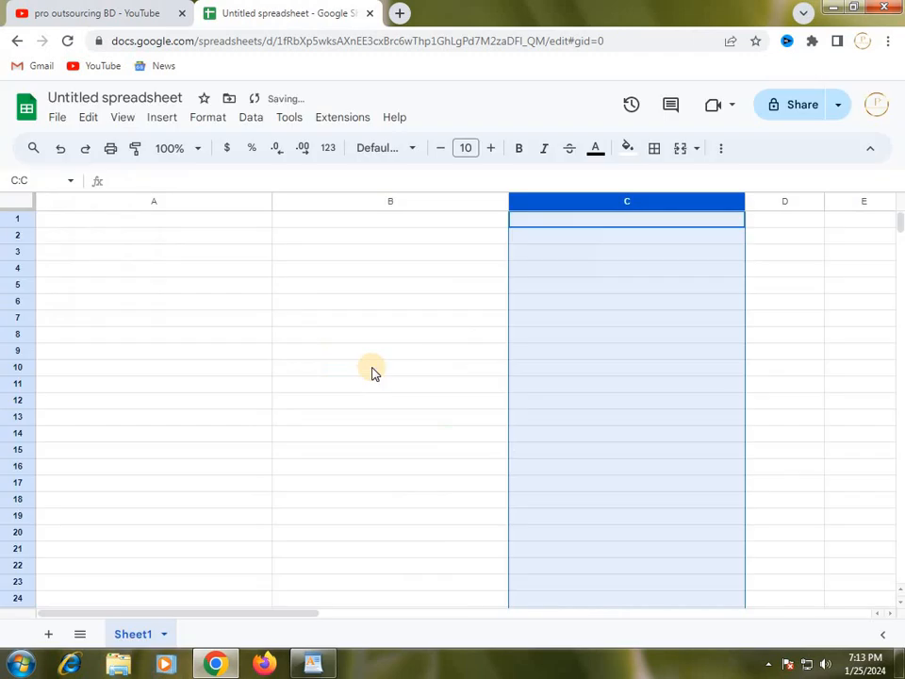
{"action": "left_click", "coordinate": [777, 205]}
{"action": "left_click", "coordinate": [779, 235]}
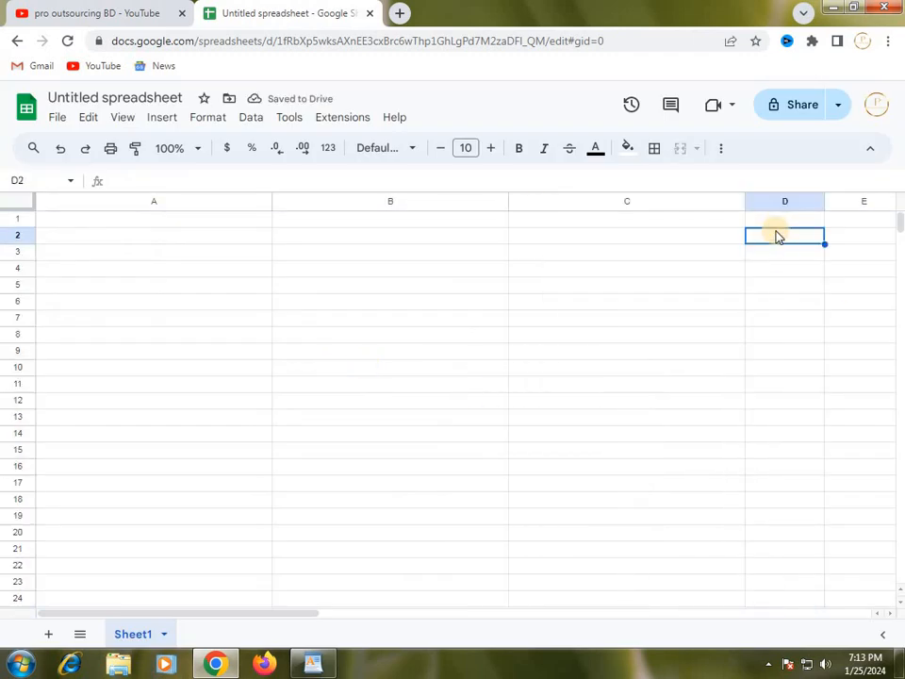
{"action": "left_click", "coordinate": [777, 222]}
{"action": "left_click", "coordinate": [467, 255]}
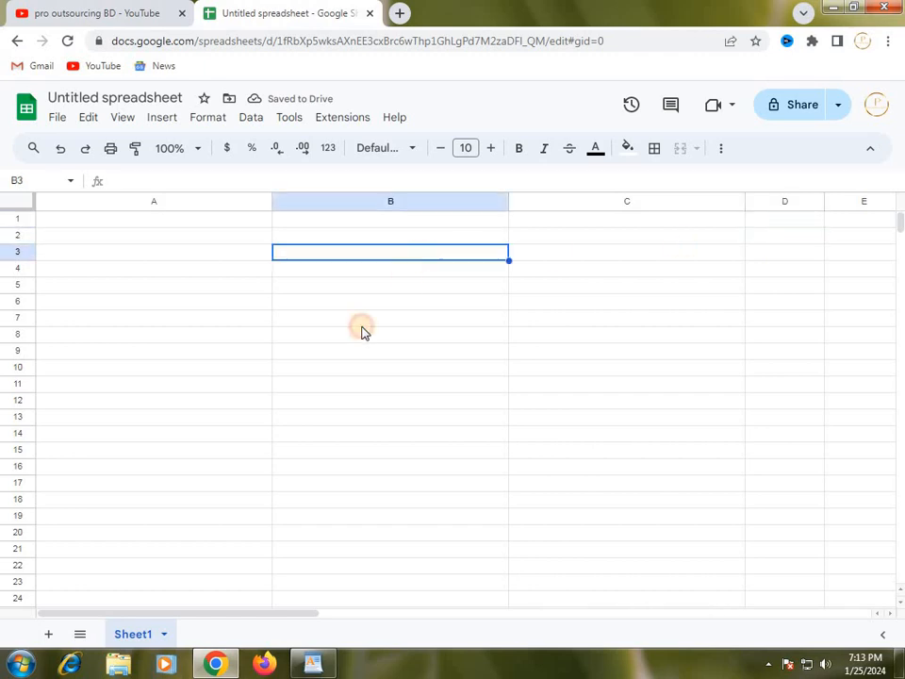
Merge cells A1 to D1 into one cell across the first row and select the merged cell.
{"action": "left_click", "coordinate": [41, 223]}
{"action": "left_click_drag", "start_coordinate": [41, 222], "coordinate": [661, 238]}
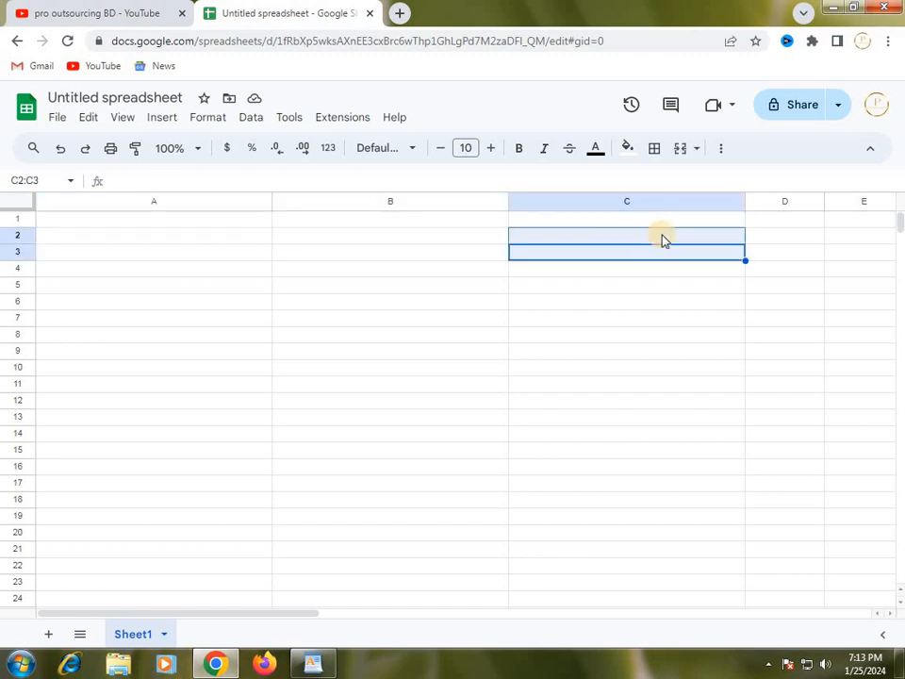
{"action": "left_click", "coordinate": [792, 224]}
{"action": "left_click_drag", "start_coordinate": [792, 224], "coordinate": [40, 226]}
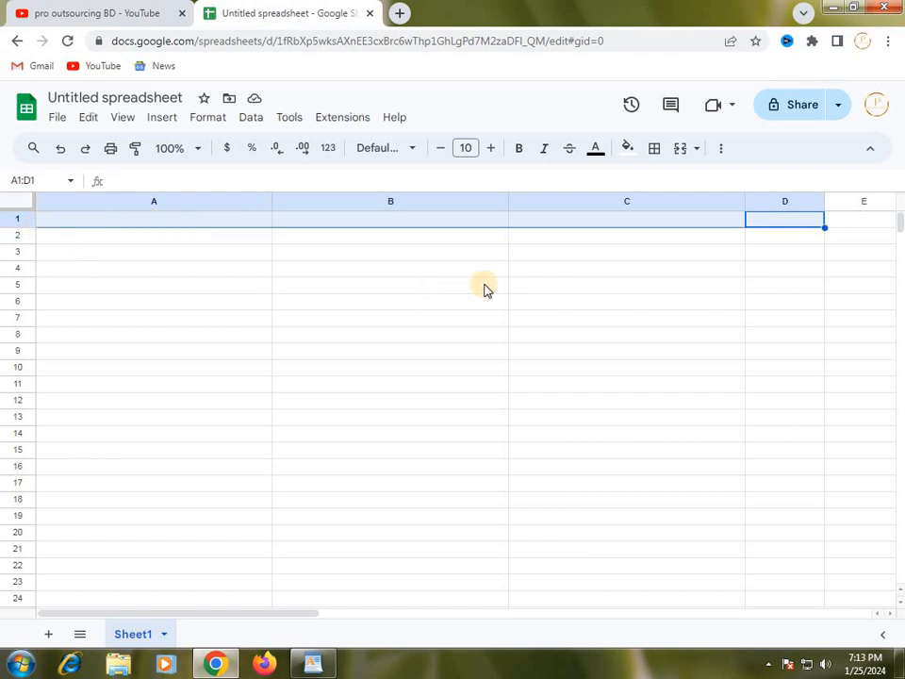
{"action": "left_click_drag", "start_coordinate": [596, 211], "coordinate": [666, 626]}
{"action": "left_click", "coordinate": [681, 152]}
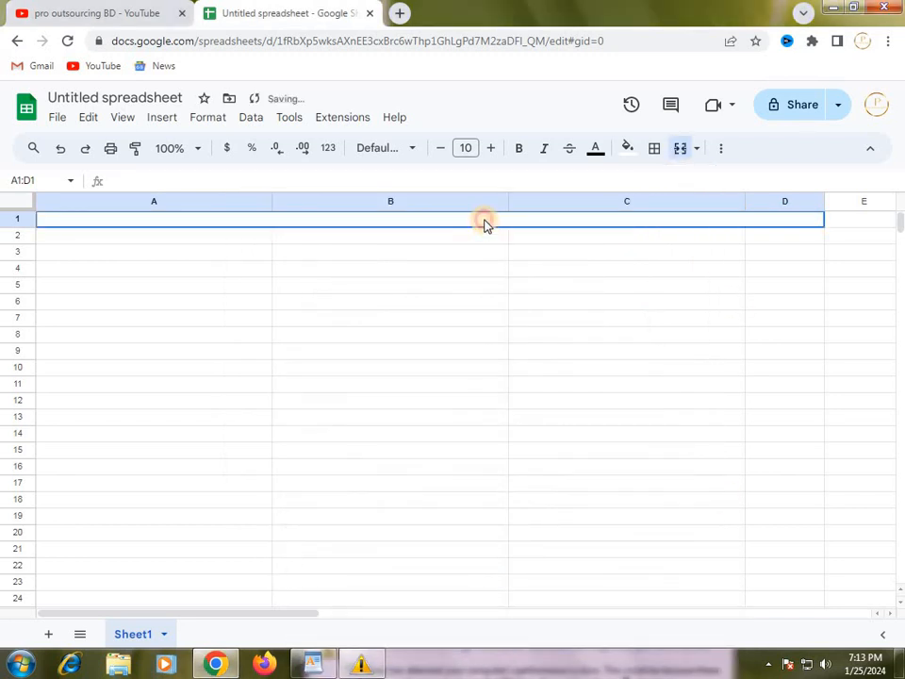
{"action": "left_click", "coordinate": [126, 253]}
{"action": "left_click", "coordinate": [110, 238]}
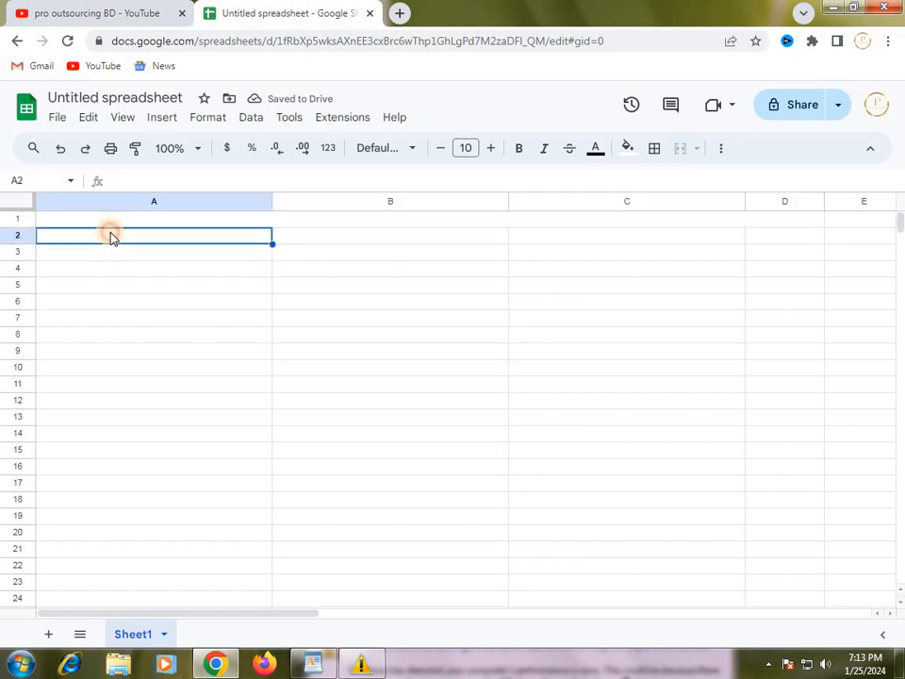
{"action": "left_click", "coordinate": [107, 223]}
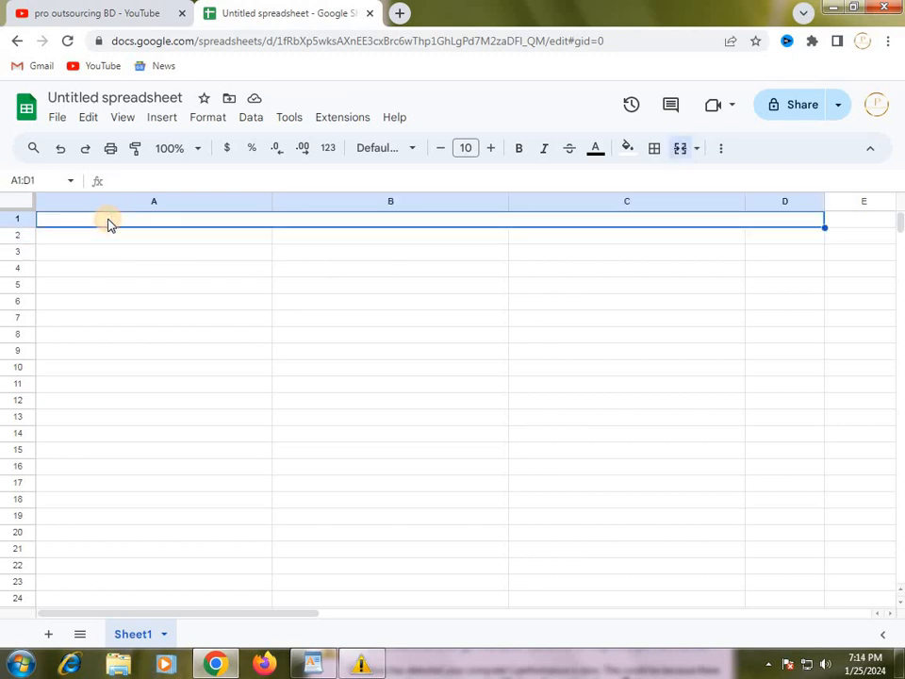
Switch to the WordPad notes and copy the "Facebook Promotion" line.
{"action": "left_click", "coordinate": [317, 666]}
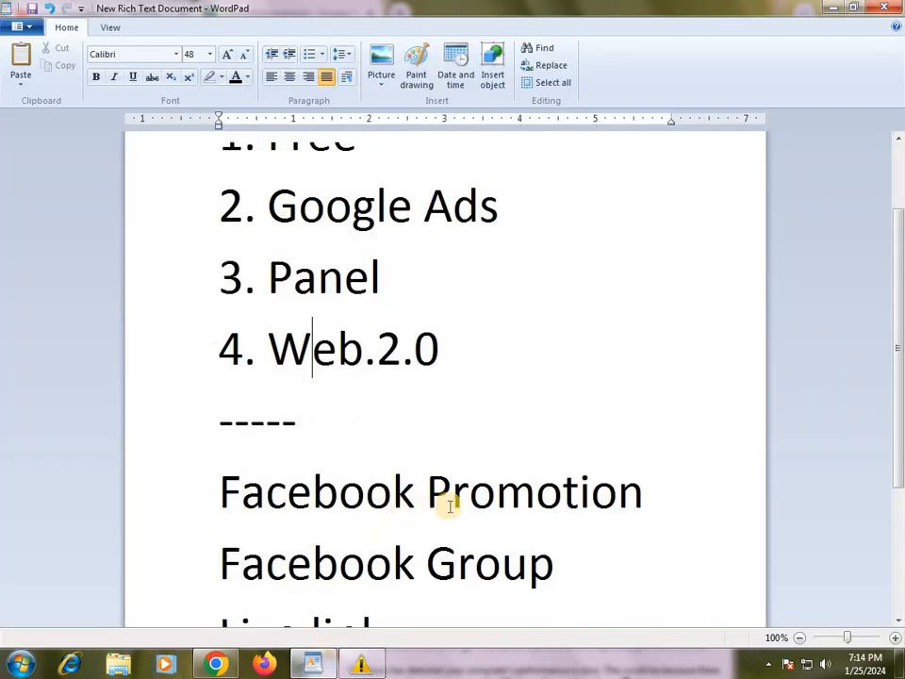
{"action": "scroll", "coordinate": [451, 507], "scroll_direction": "down", "scroll_amount": 3}
{"action": "left_click_drag", "start_coordinate": [662, 285], "coordinate": [263, 268]}
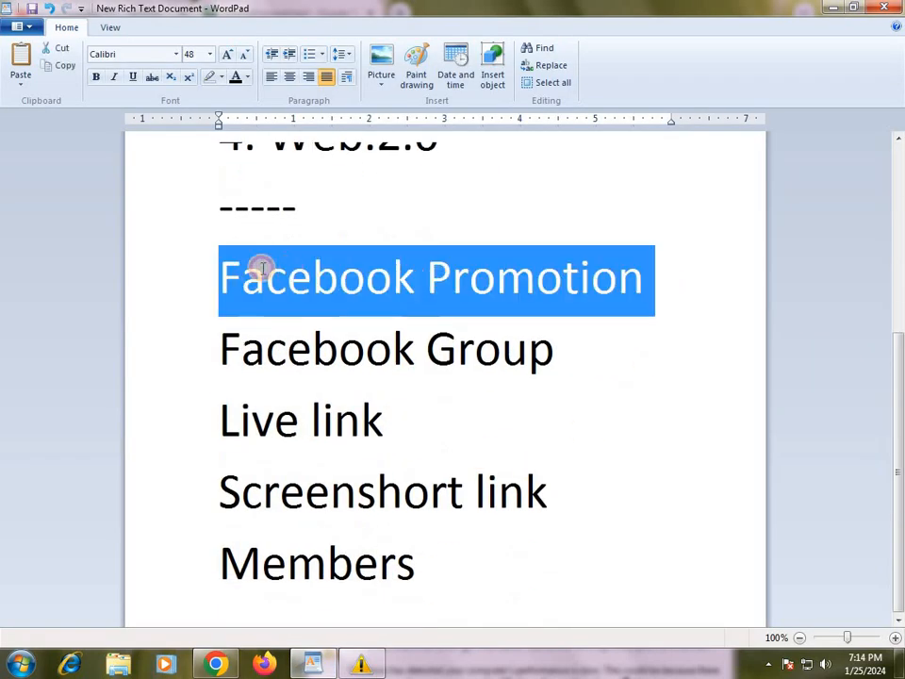
{"action": "right_click", "coordinate": [295, 279]}
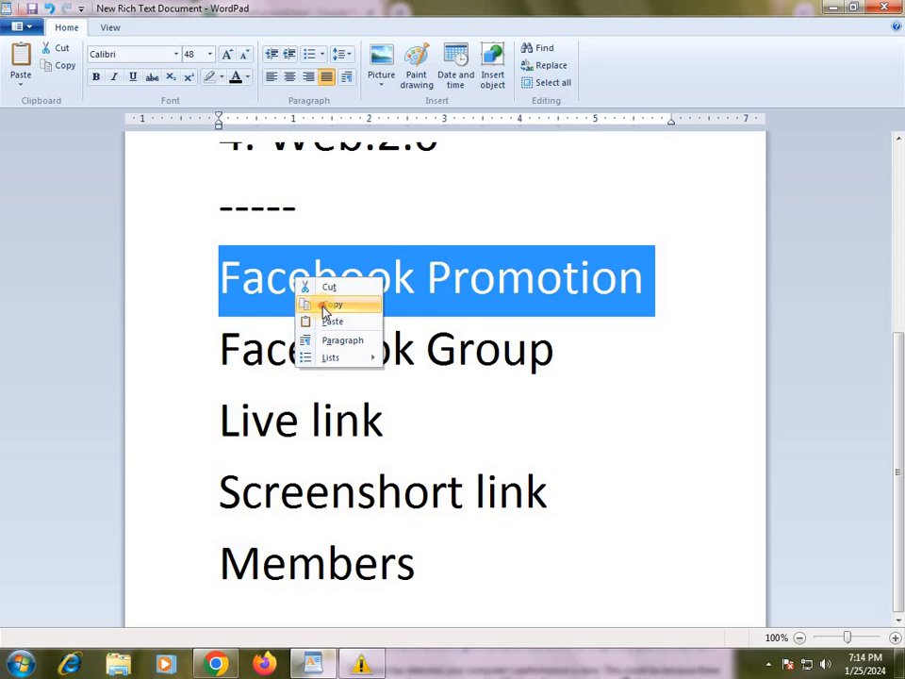
{"action": "left_click", "coordinate": [329, 305]}
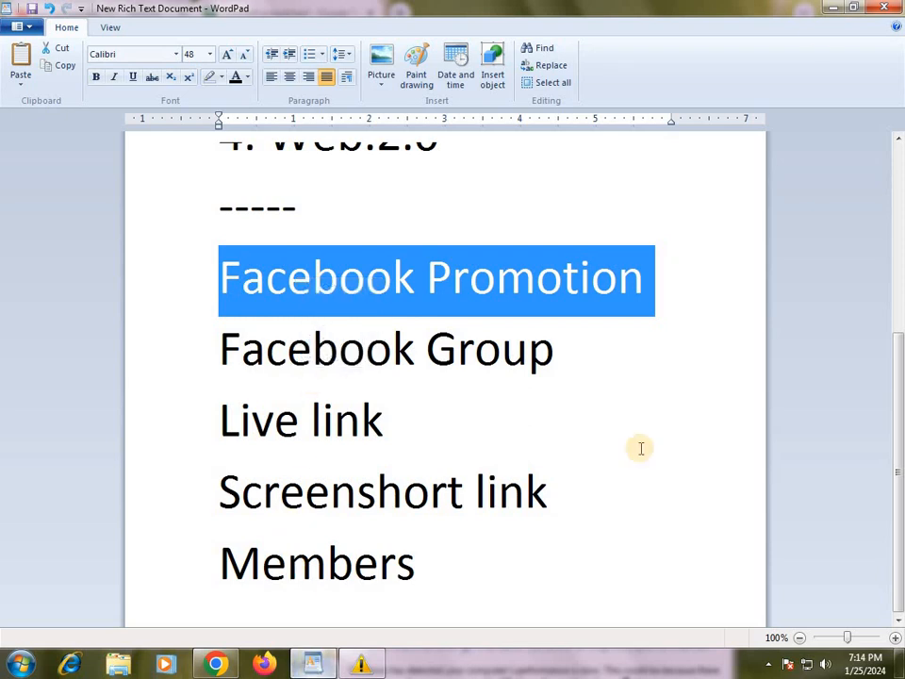
Return to the Google Sheets spreadsheet and paste "Facebook Promotion" as the title in merged cell A1:D1.
{"action": "left_click", "coordinate": [832, 8]}
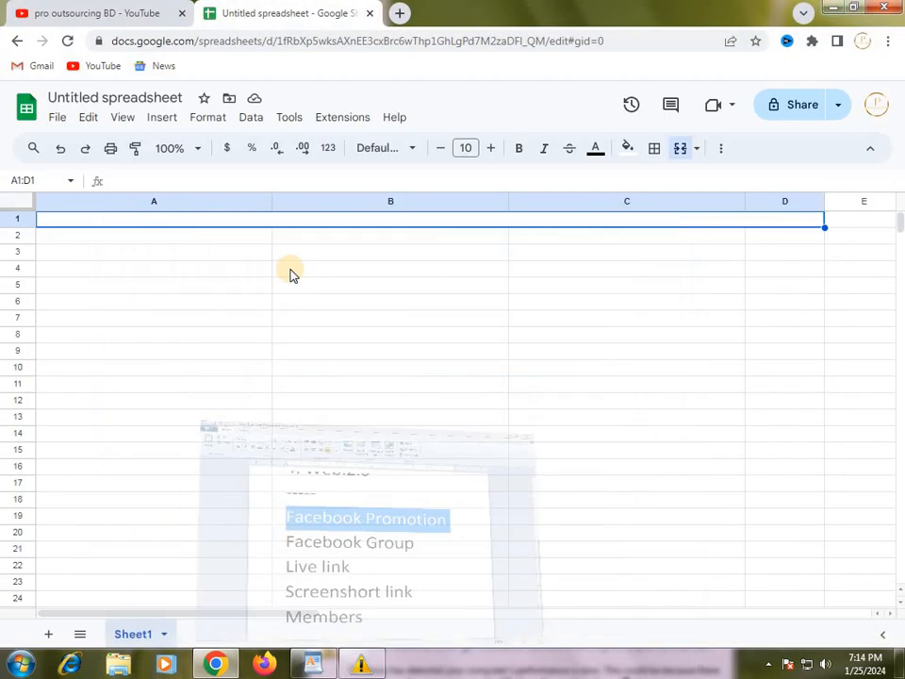
{"action": "double_click", "coordinate": [200, 222]}
{"action": "right_click", "coordinate": [200, 222]}
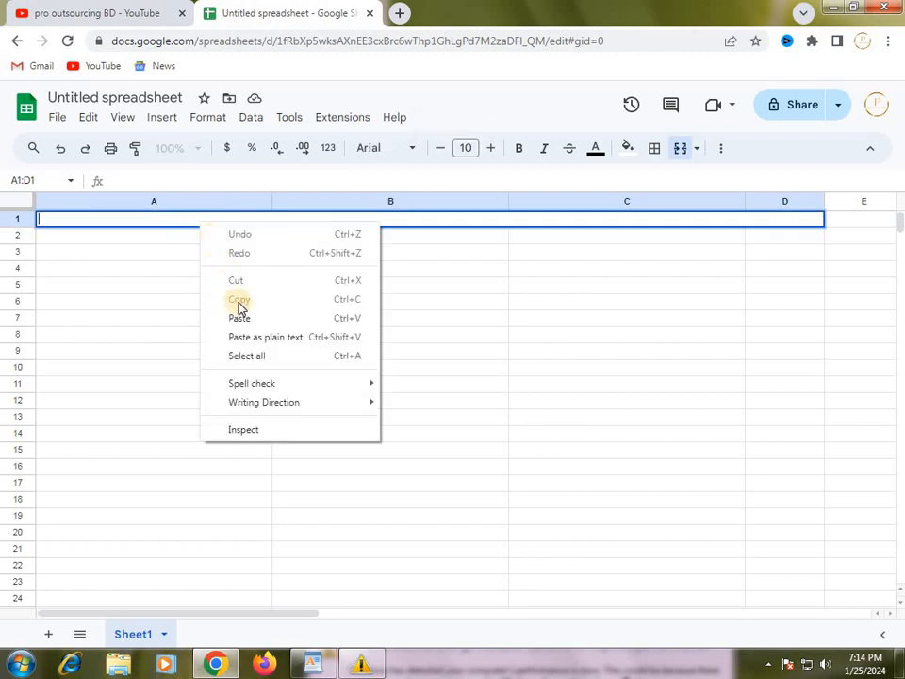
{"action": "left_click", "coordinate": [240, 318]}
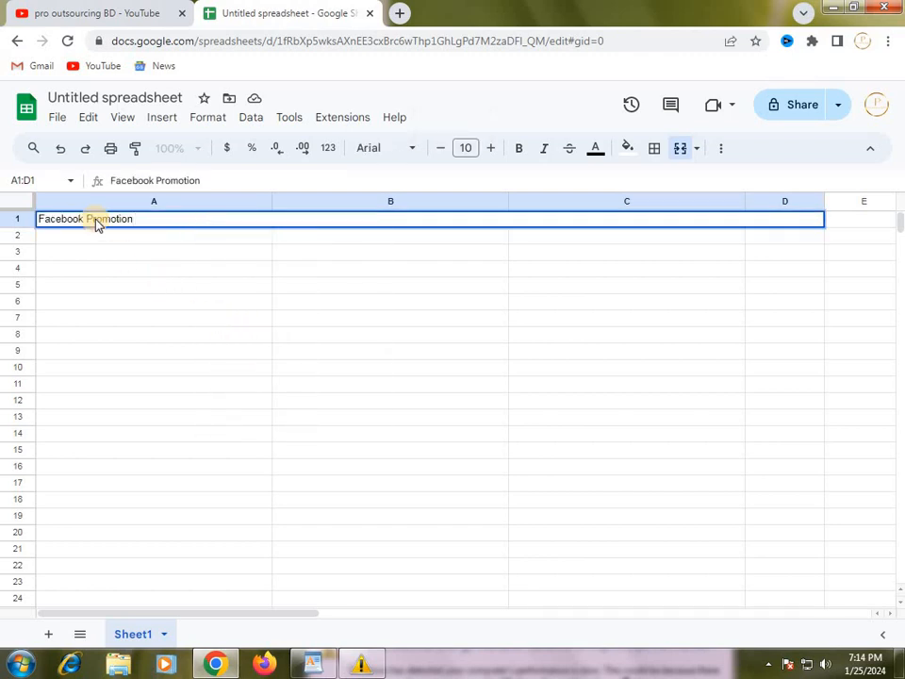
{"action": "left_click", "coordinate": [69, 239]}
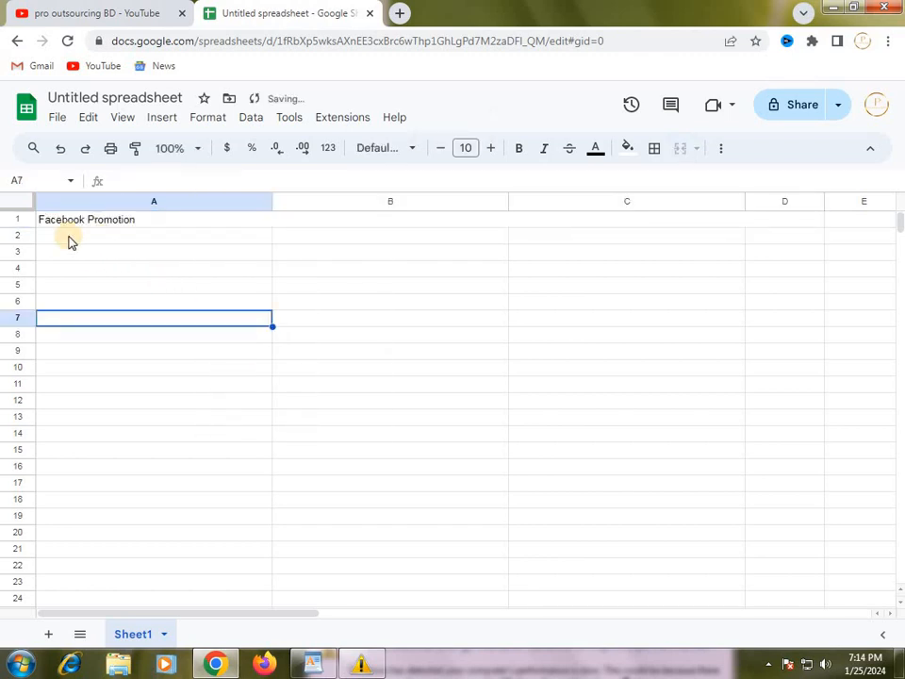
Switch to the WordPad notes and copy the "Facebook Group" line.
{"action": "left_click", "coordinate": [313, 662]}
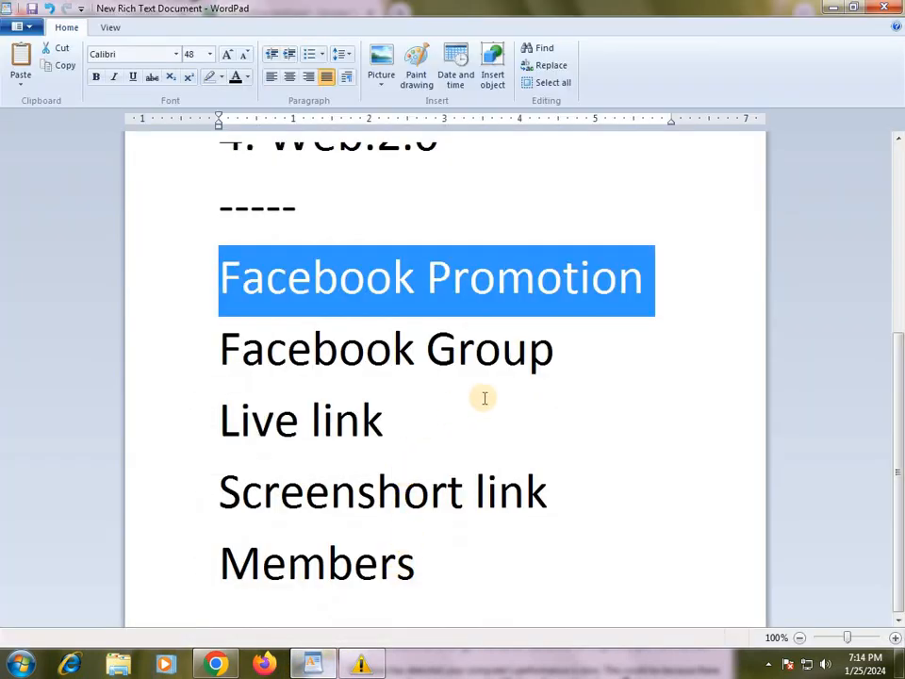
{"action": "triple_click", "coordinate": [551, 364]}
{"action": "right_click", "coordinate": [552, 364]}
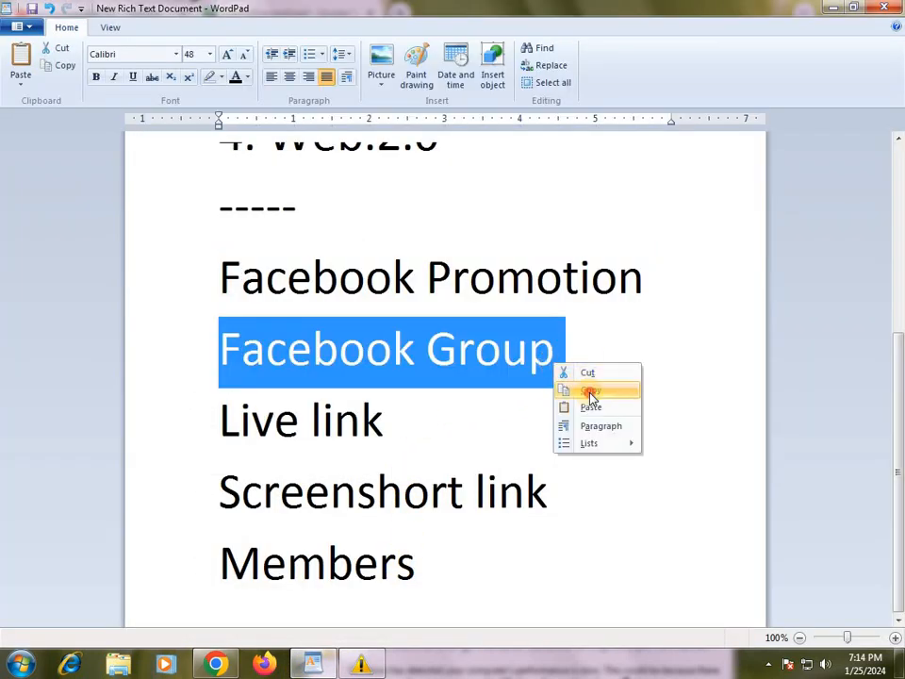
{"action": "left_click", "coordinate": [588, 393]}
Return to the Google Sheets spreadsheet and paste "Facebook Group" as the heading in cell A2.
{"action": "left_click", "coordinate": [828, 9]}
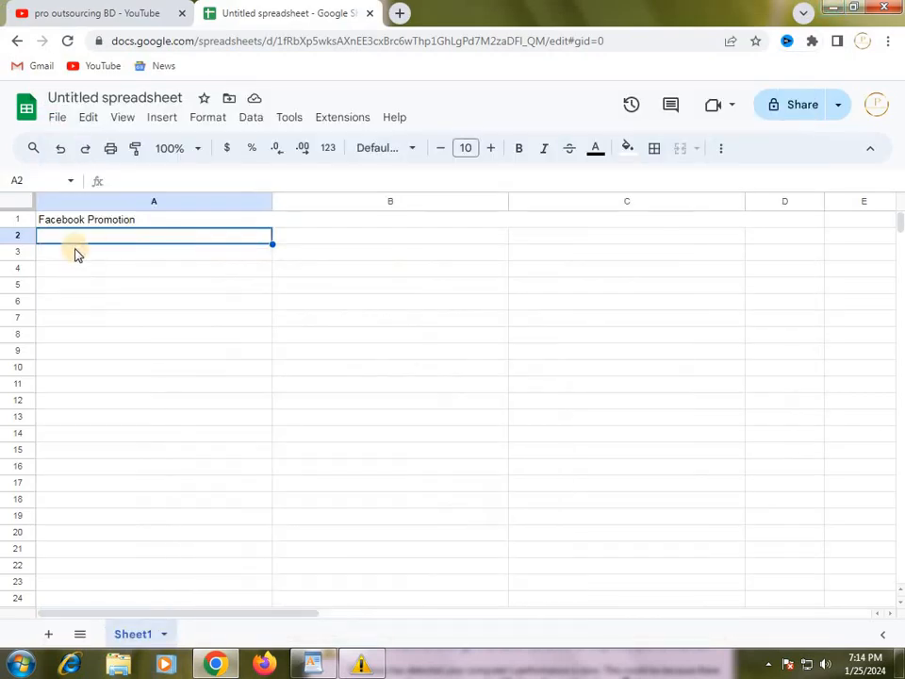
{"action": "key", "text": "ctrl+c"}
{"action": "right_click", "coordinate": [79, 243]}
{"action": "left_click", "coordinate": [41, 339]}
{"action": "left_click", "coordinate": [75, 241]}
{"action": "right_click", "coordinate": [75, 240]}
{"action": "left_click", "coordinate": [115, 287]}
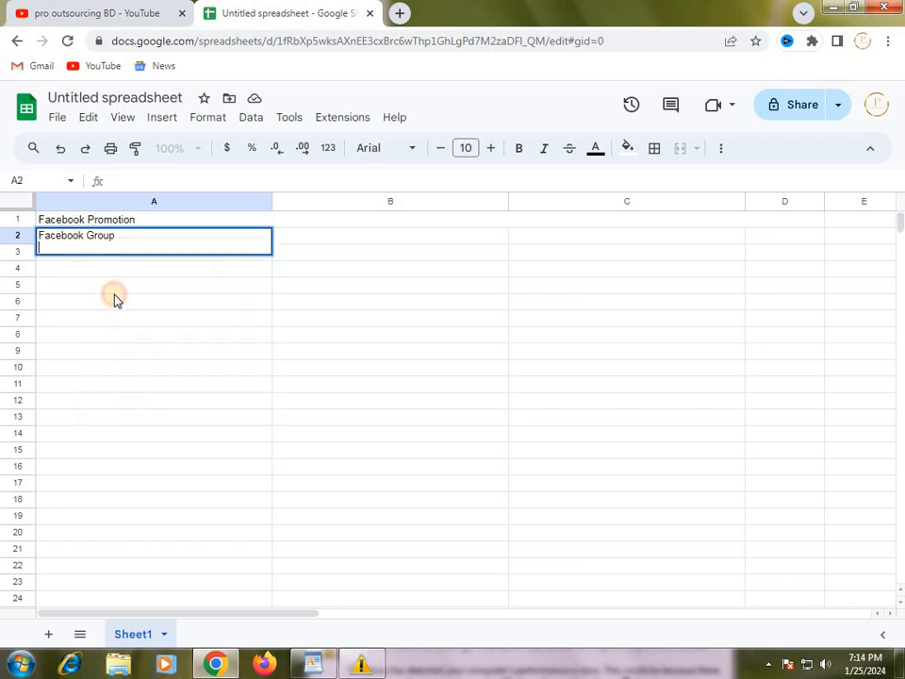
{"action": "left_click", "coordinate": [161, 320]}
Select cell B2 as the target, then switch to the WordPad notes and copy the text "Live link".
{"action": "left_click", "coordinate": [310, 242]}
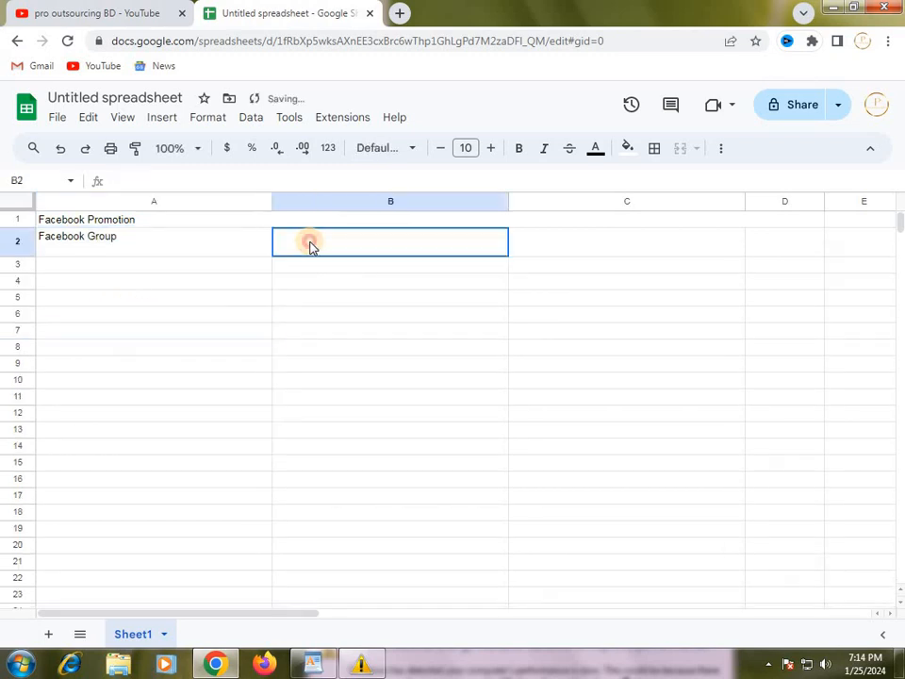
{"action": "left_click", "coordinate": [169, 244]}
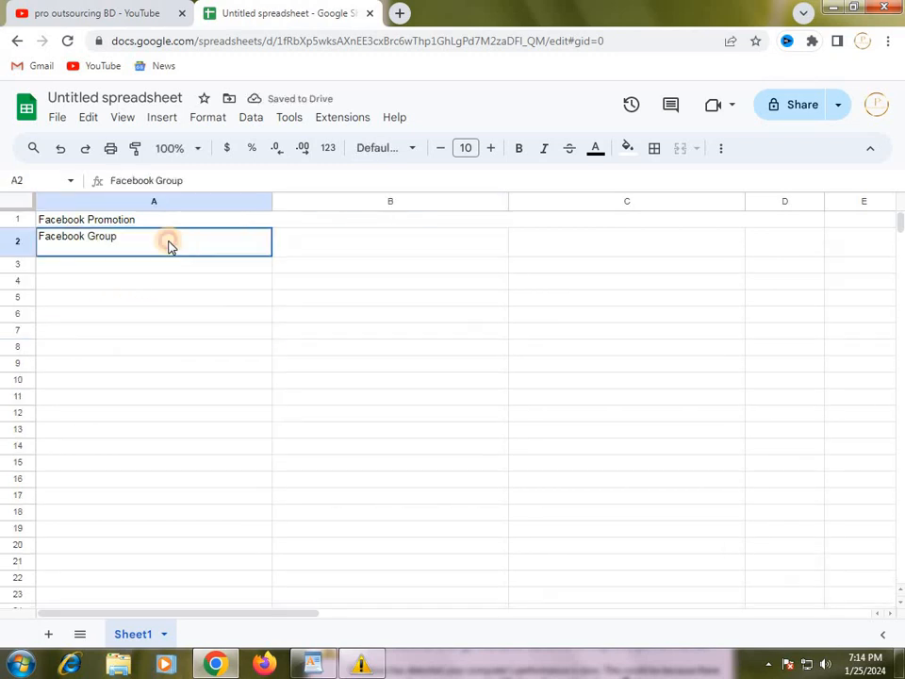
{"action": "left_click", "coordinate": [345, 203]}
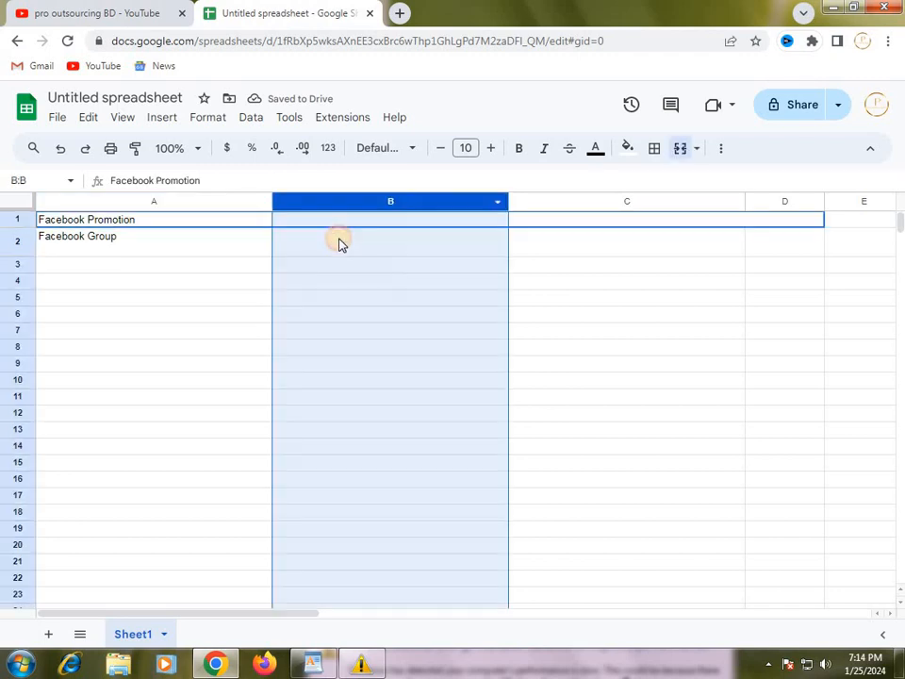
{"action": "left_click", "coordinate": [342, 244]}
{"action": "left_click", "coordinate": [314, 663]}
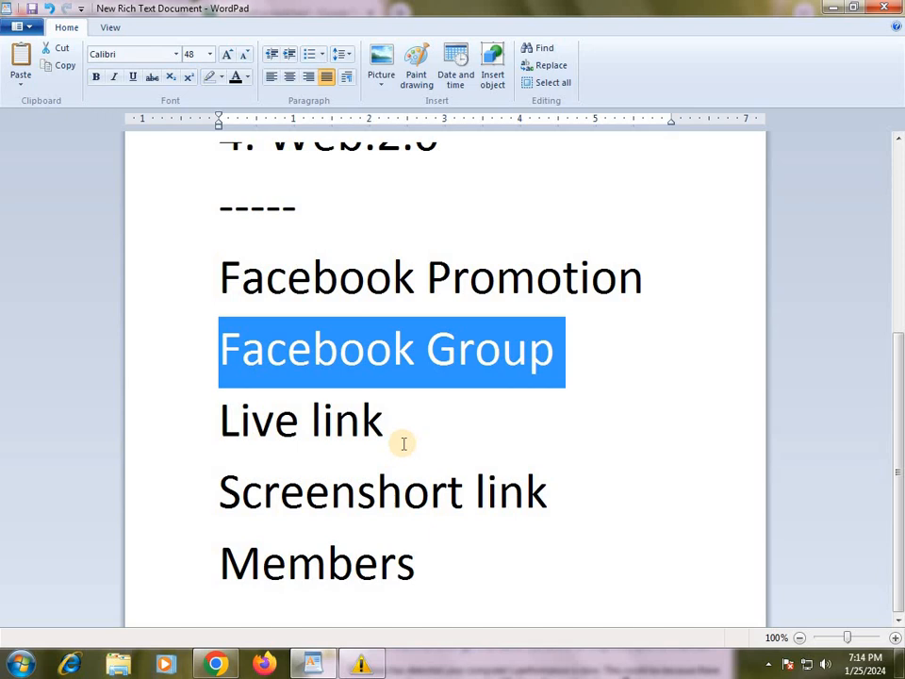
{"action": "left_click_drag", "start_coordinate": [387, 429], "coordinate": [244, 429]}
{"action": "right_click", "coordinate": [253, 432]}
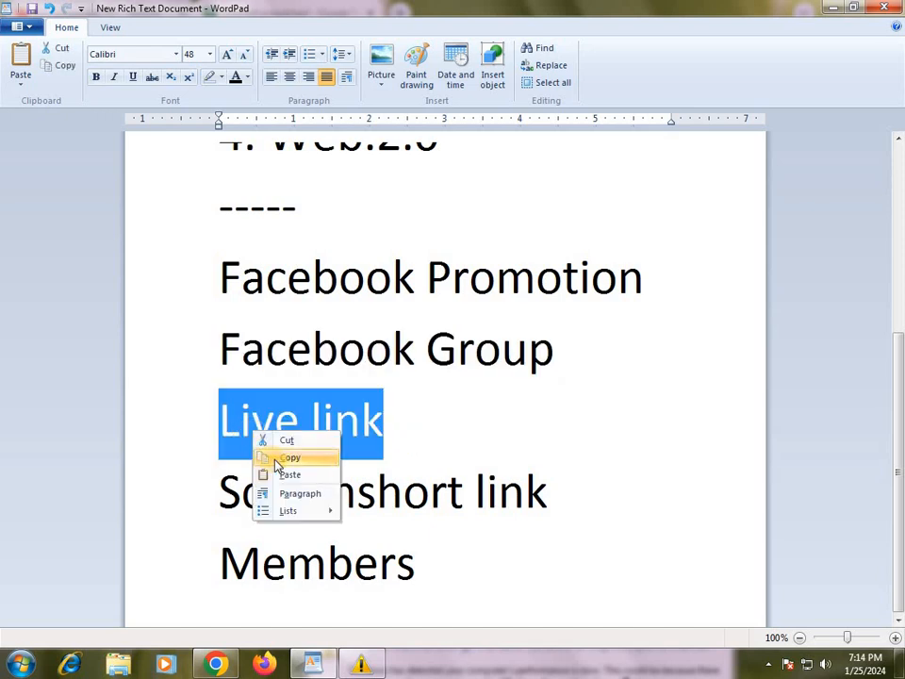
{"action": "left_click", "coordinate": [257, 458]}
Return to the Google Sheets spreadsheet and paste "Live link" as the heading in cell B2.
{"action": "left_click", "coordinate": [301, 654]}
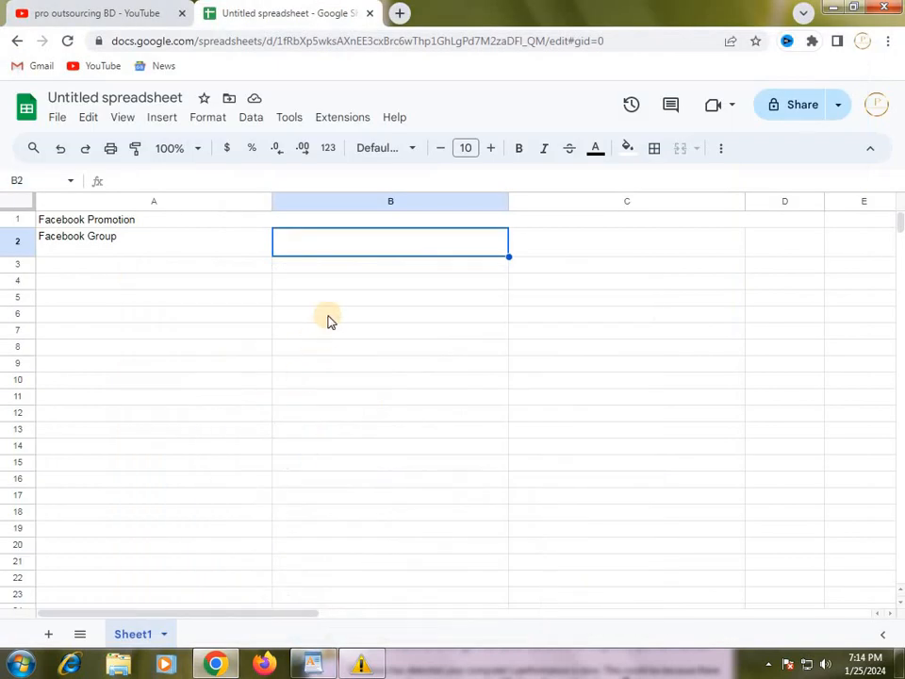
{"action": "right_click", "coordinate": [327, 248]}
{"action": "left_click", "coordinate": [326, 248]}
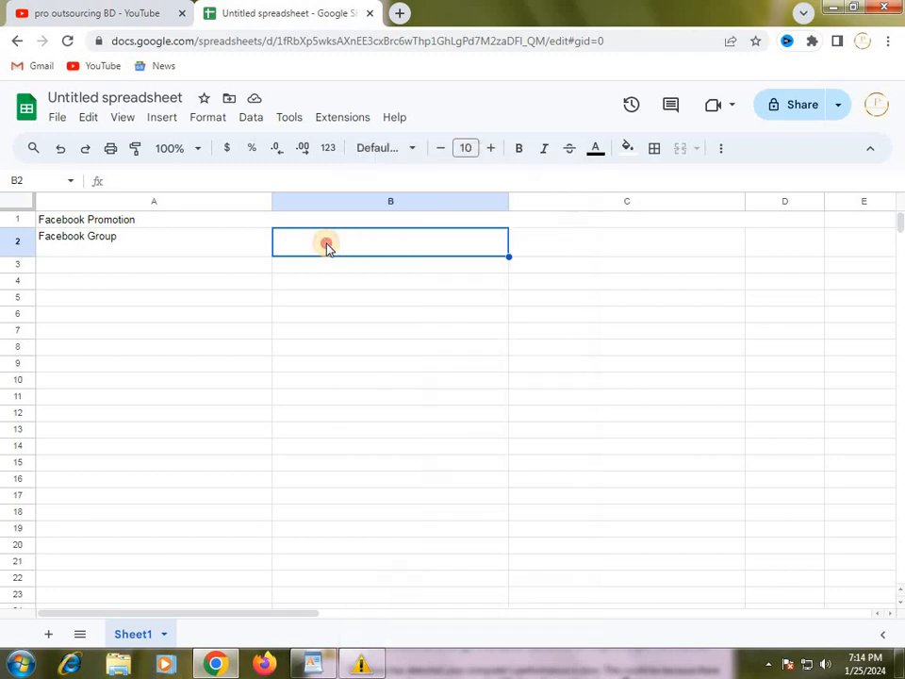
{"action": "double_click", "coordinate": [329, 247]}
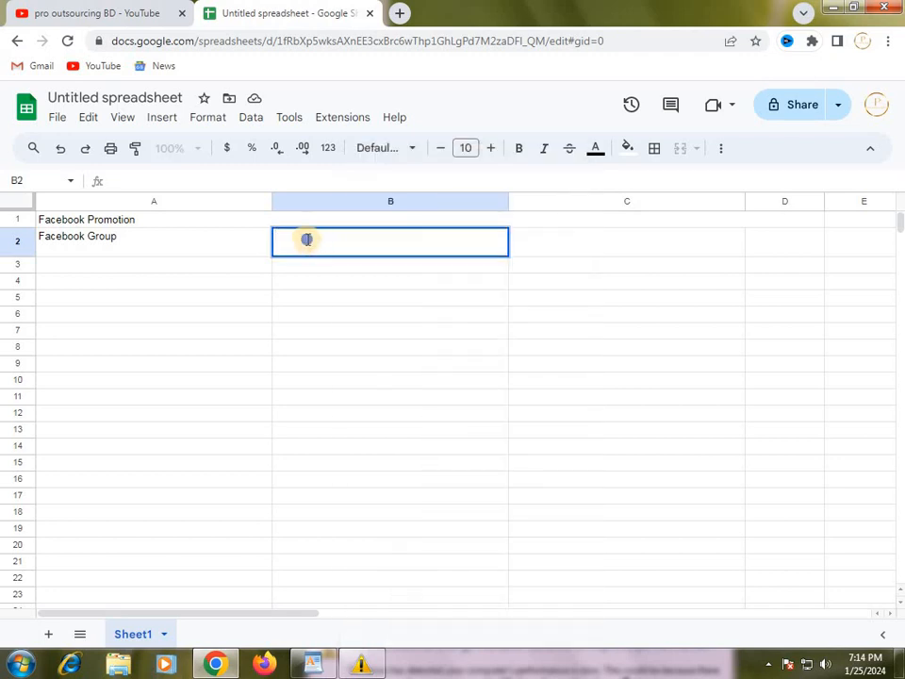
{"action": "right_click", "coordinate": [308, 243]}
{"action": "left_click", "coordinate": [355, 339]}
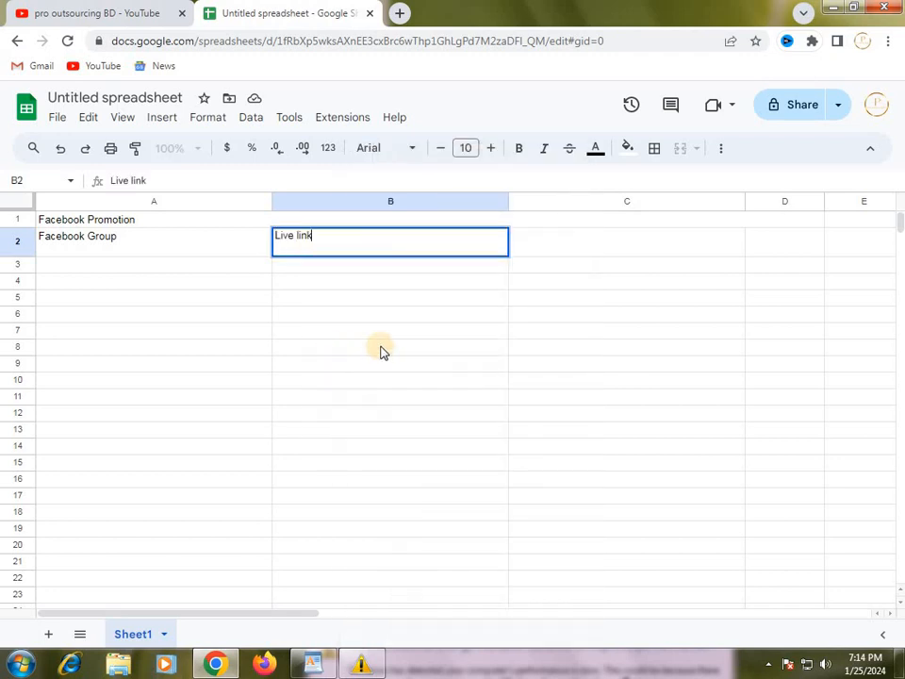
{"action": "left_click", "coordinate": [419, 346]}
Select cell C2 as the target, then switch to the WordPad notes and copy the text "Screenshort link".
{"action": "left_click", "coordinate": [528, 244]}
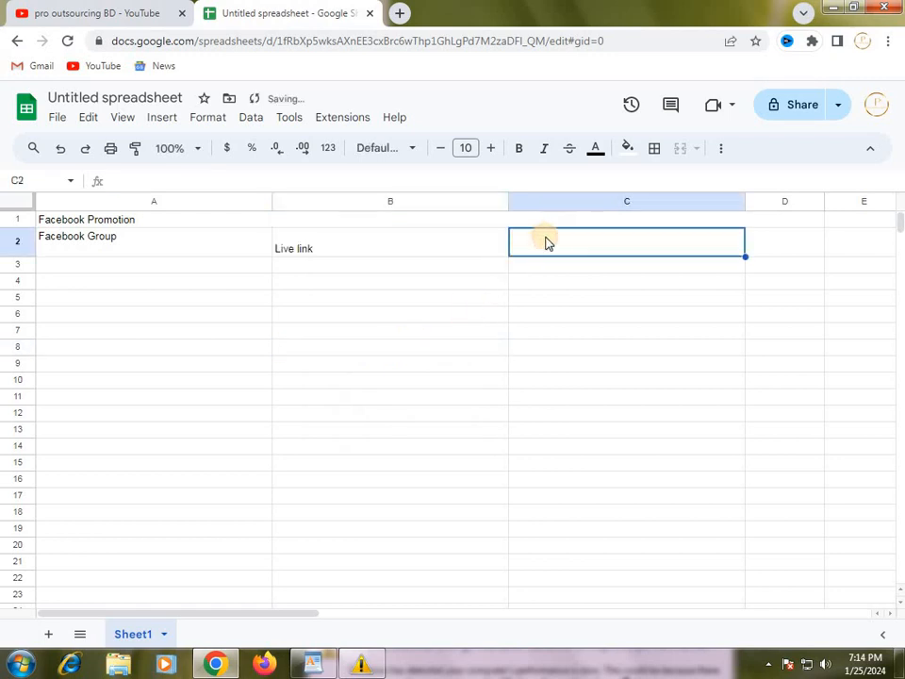
{"action": "left_click", "coordinate": [312, 664]}
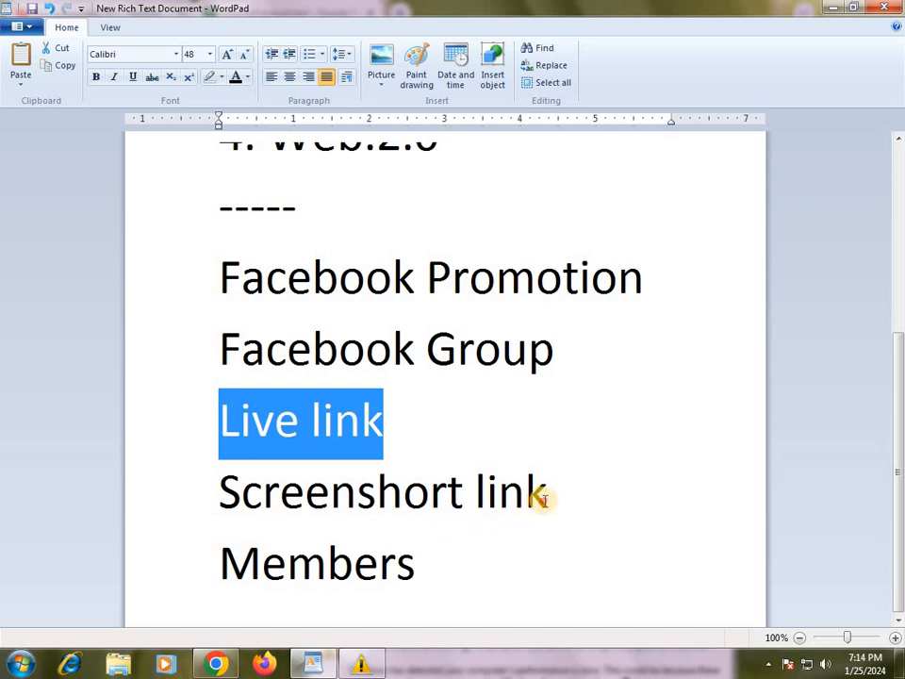
{"action": "left_click_drag", "start_coordinate": [545, 500], "coordinate": [401, 499]}
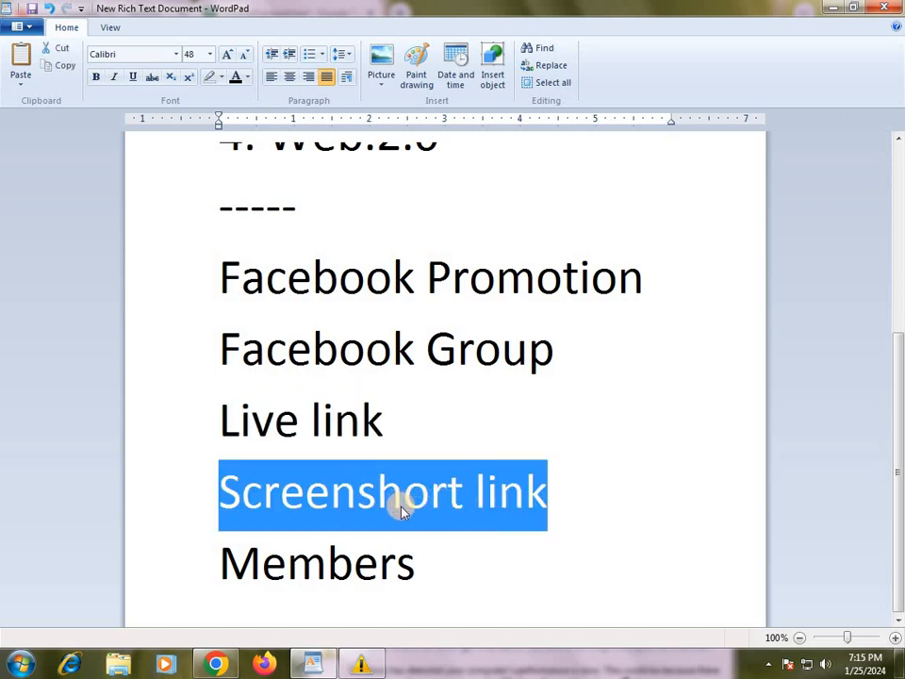
{"action": "right_click", "coordinate": [402, 502]}
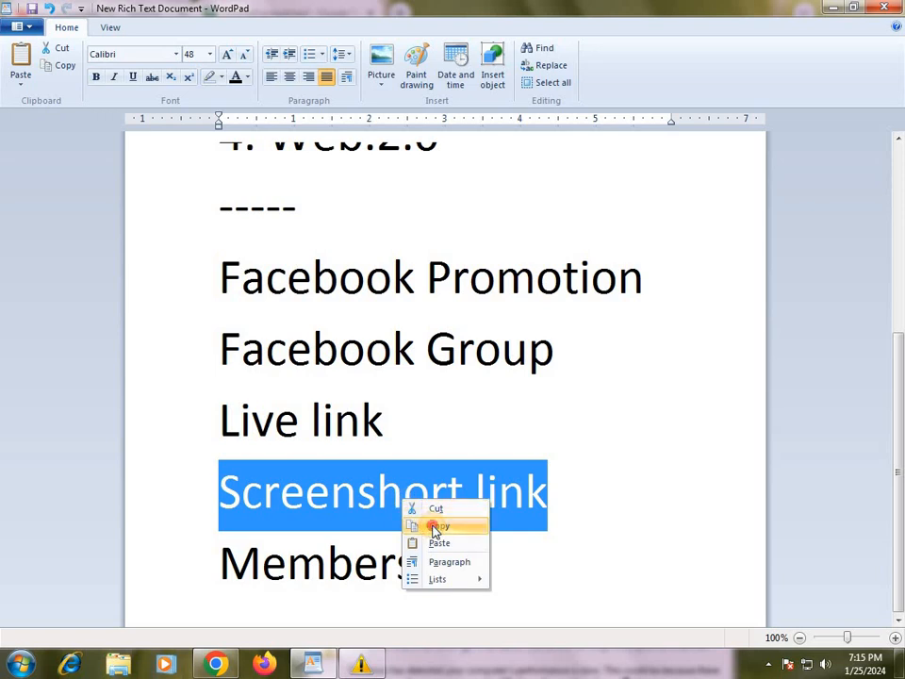
{"action": "left_click", "coordinate": [437, 526]}
Return to the Google Sheets spreadsheet and paste "Screenshort link" as the heading in cell C2.
{"action": "left_click", "coordinate": [312, 664]}
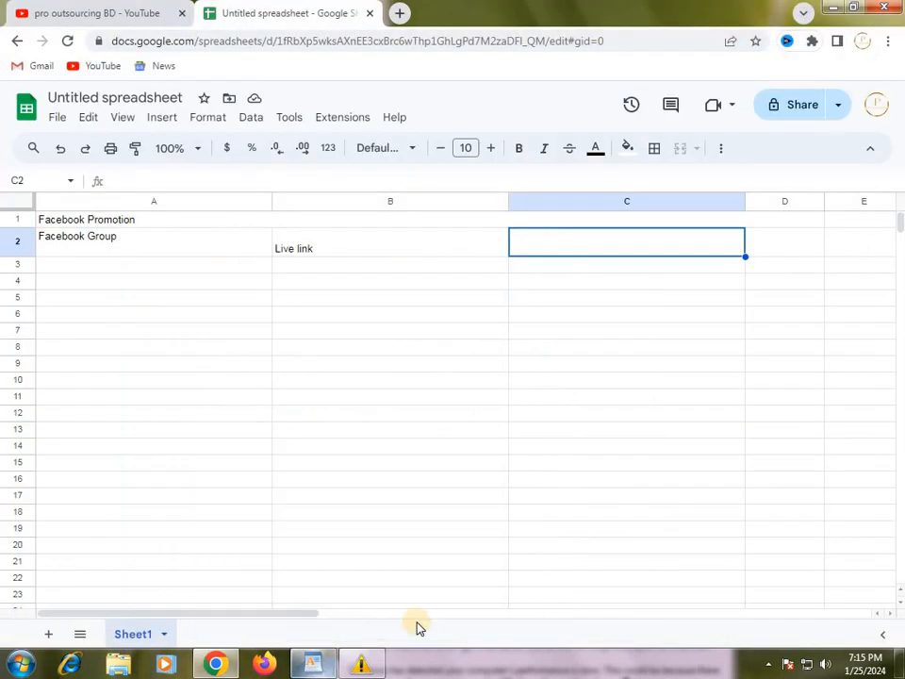
{"action": "right_click", "coordinate": [598, 249]}
{"action": "left_click", "coordinate": [552, 250]}
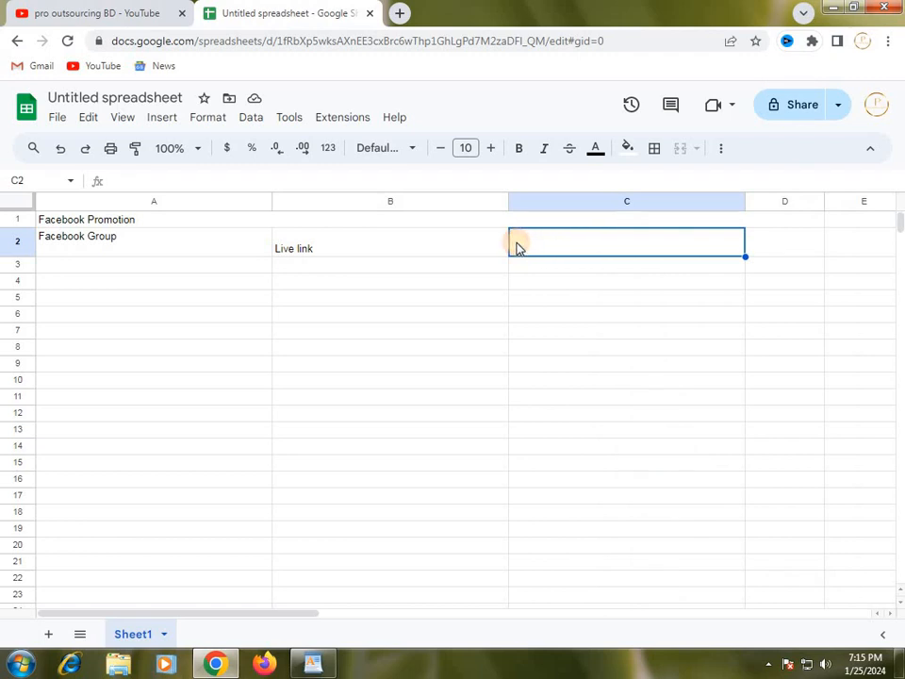
{"action": "right_click", "coordinate": [527, 249]}
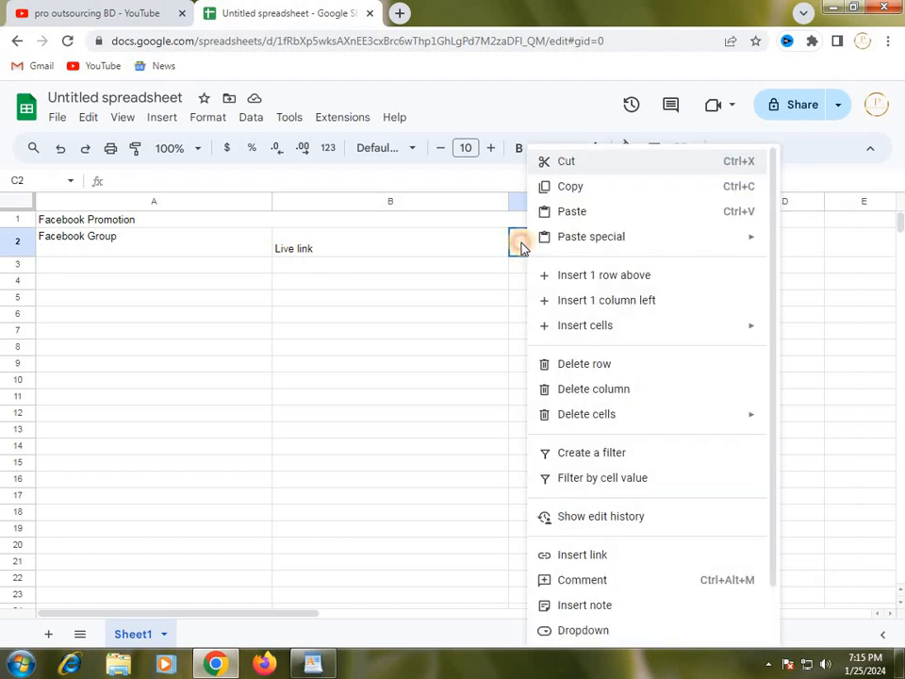
{"action": "left_click", "coordinate": [523, 248]}
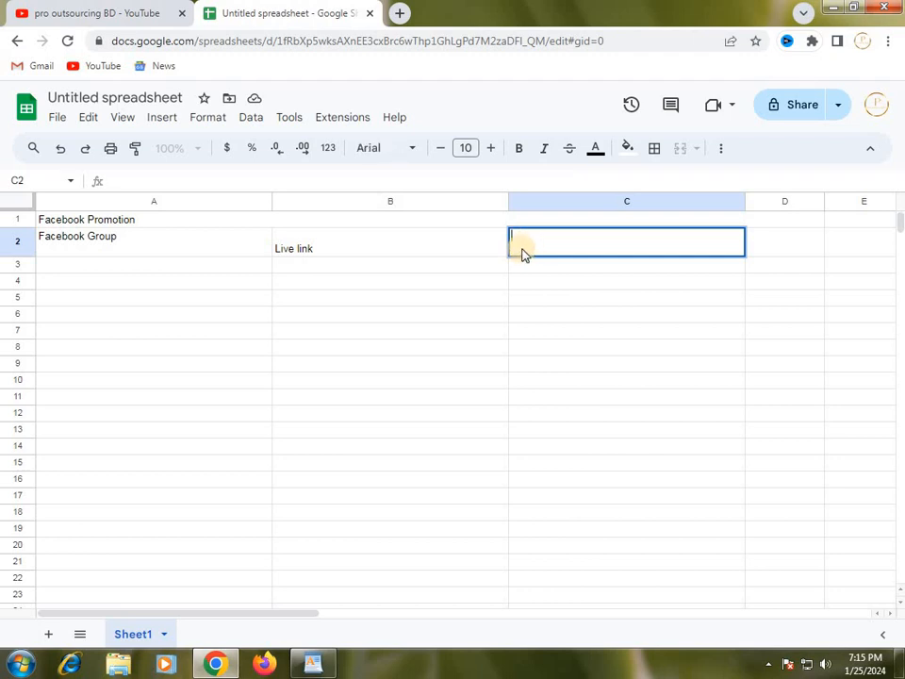
{"action": "right_click", "coordinate": [524, 241]}
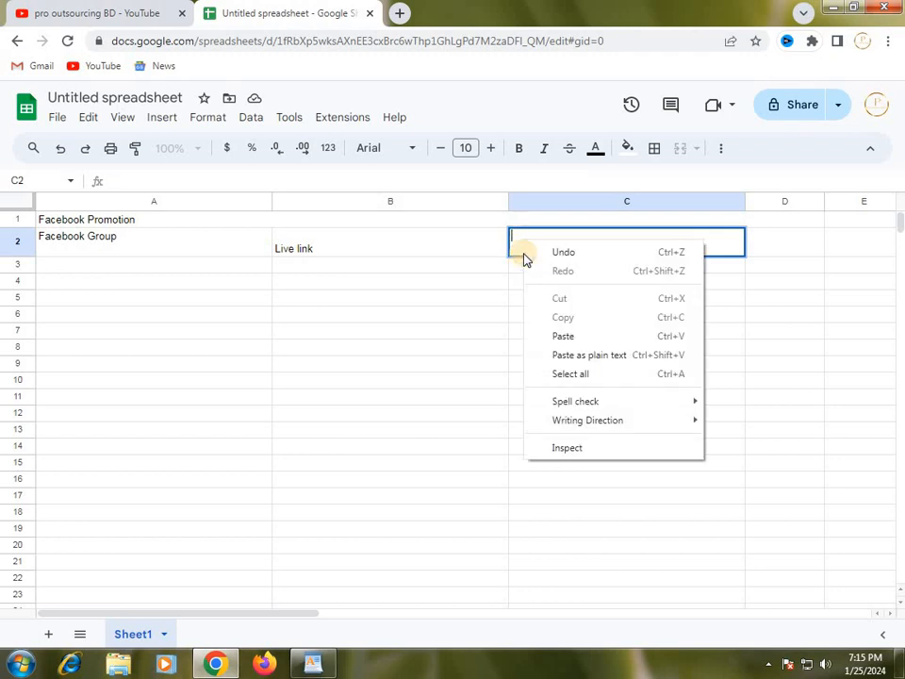
{"action": "left_click", "coordinate": [565, 337]}
{"action": "type", "text": "Screenshot link"}
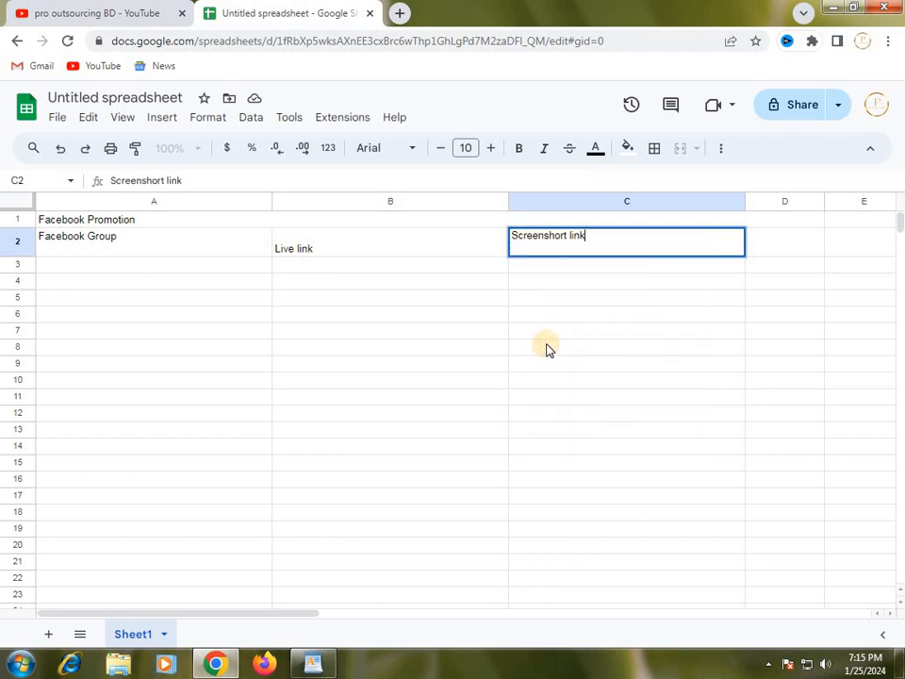
{"action": "left_click", "coordinate": [612, 319]}
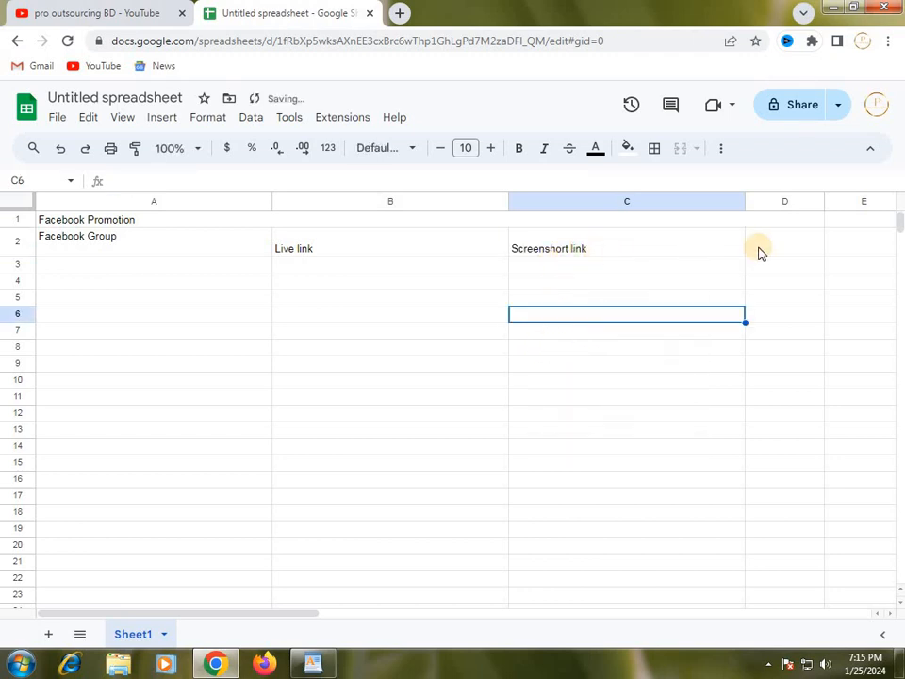
Select cell D2 as the target, then switch to the WordPad notes and copy the text "Members".
{"action": "left_click", "coordinate": [766, 245]}
{"action": "left_click", "coordinate": [653, 253]}
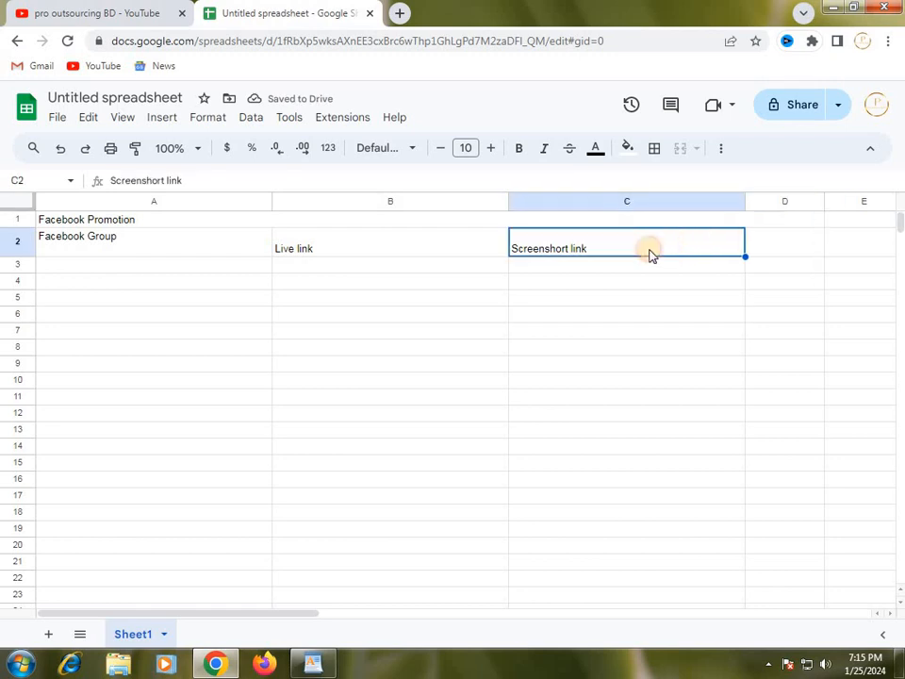
{"action": "left_click", "coordinate": [776, 249]}
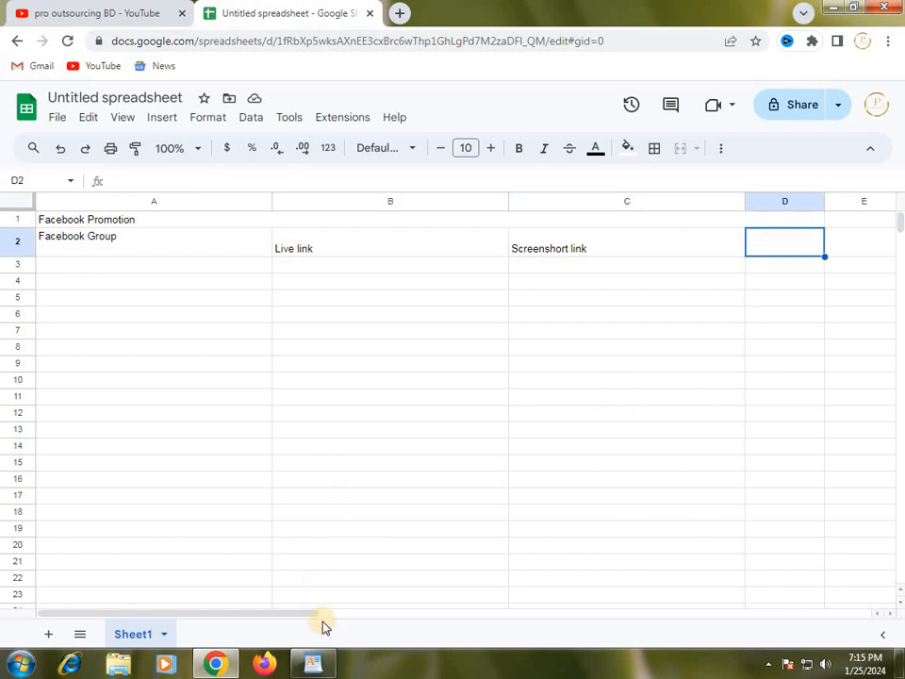
{"action": "left_click", "coordinate": [313, 663]}
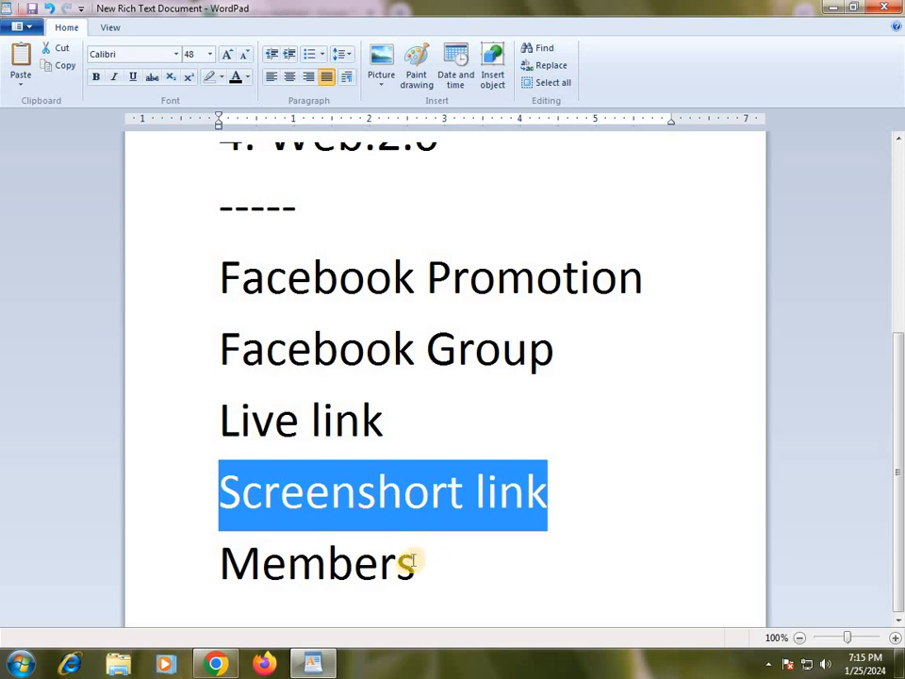
{"action": "double_click", "coordinate": [412, 565]}
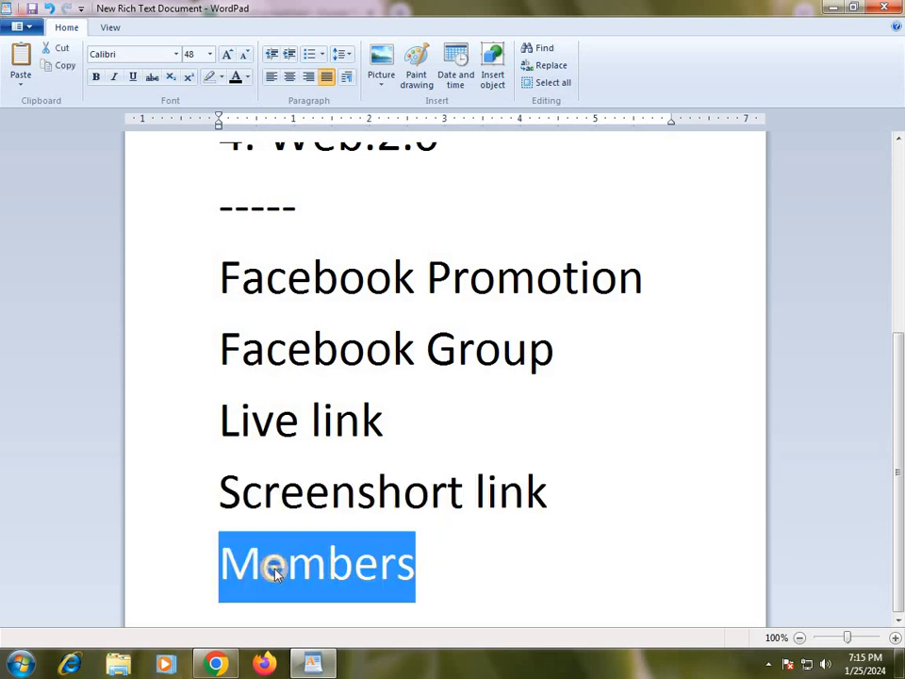
{"action": "right_click", "coordinate": [272, 565]}
{"action": "left_click", "coordinate": [312, 506]}
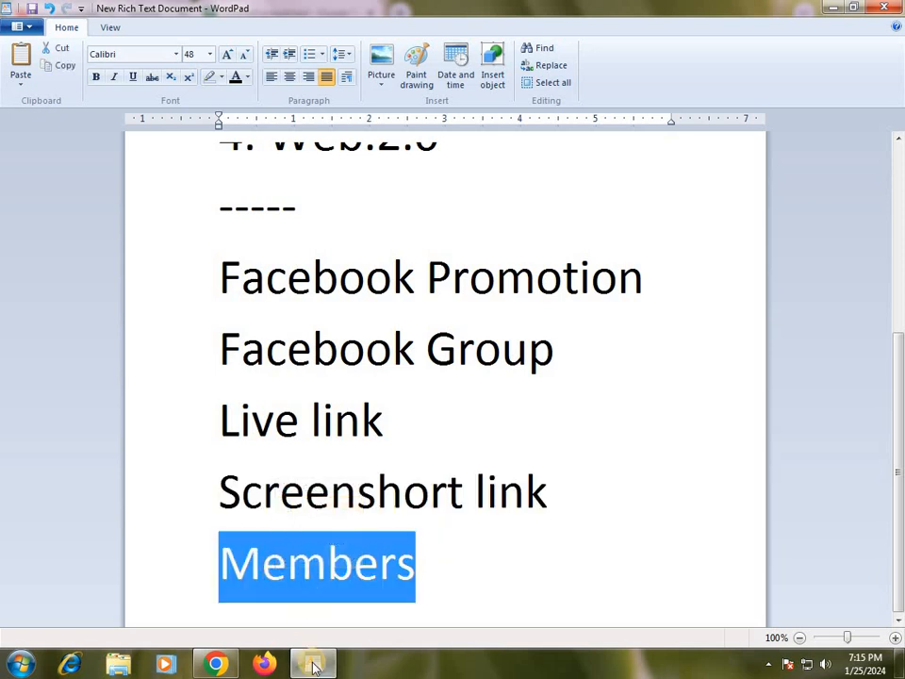
Return to the Google Sheets spreadsheet and paste "Members" as the heading in cell D2.
{"action": "left_click", "coordinate": [313, 663]}
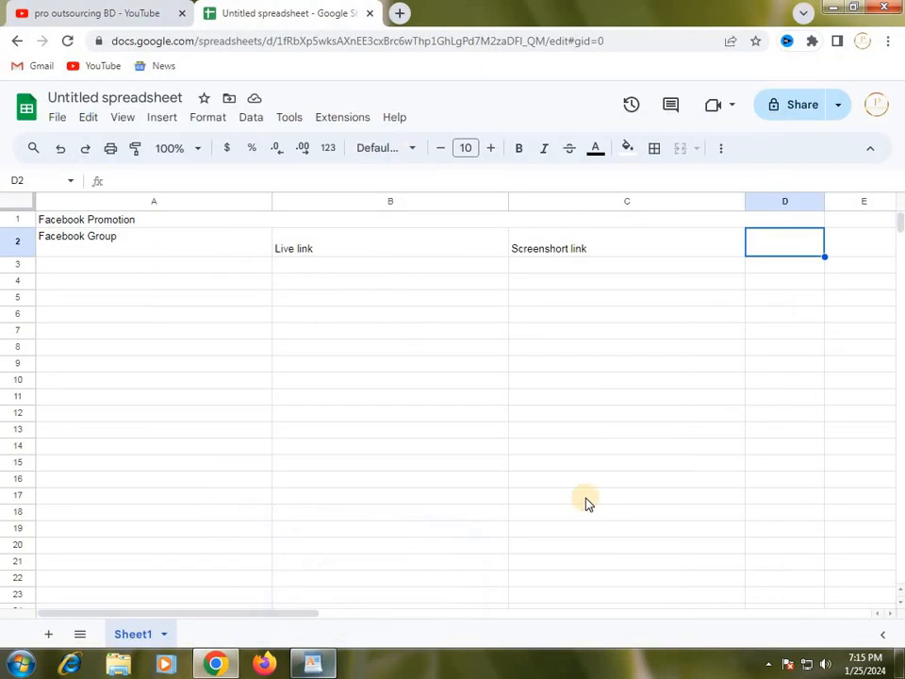
{"action": "double_click", "coordinate": [771, 247]}
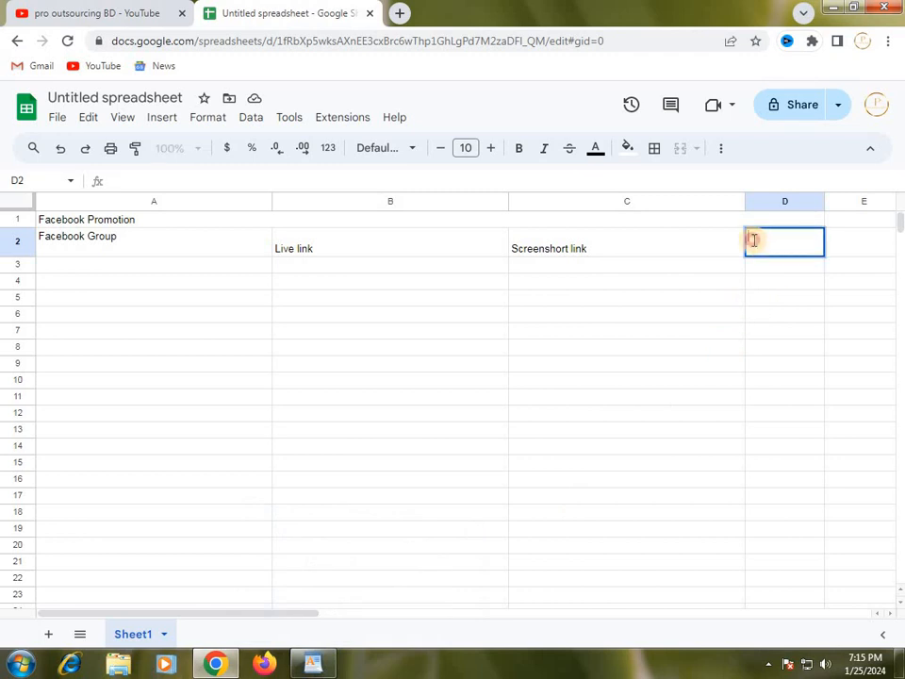
{"action": "right_click", "coordinate": [752, 240]}
{"action": "left_click", "coordinate": [764, 337]}
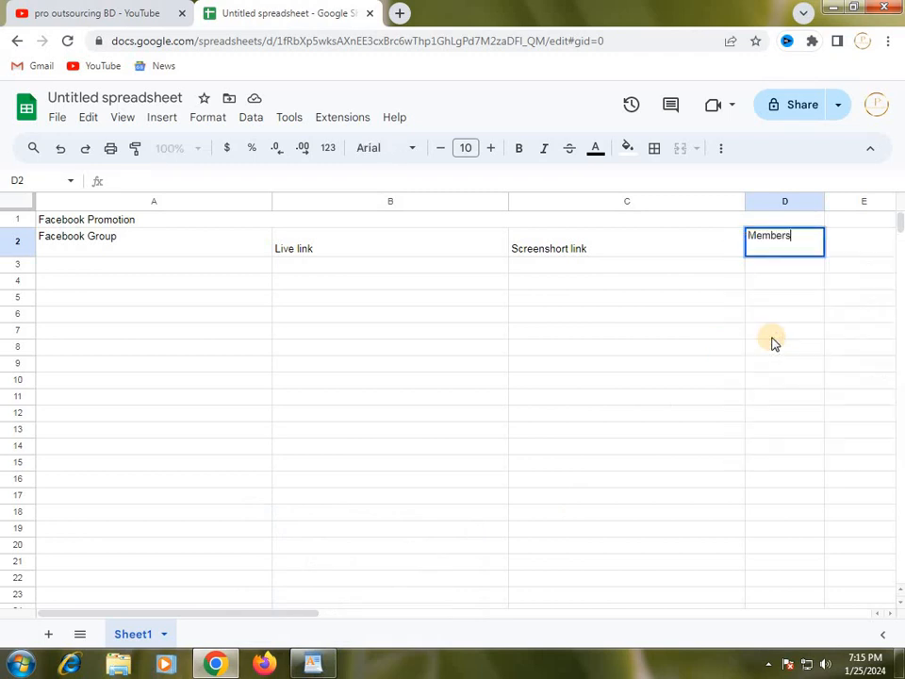
{"action": "left_click", "coordinate": [519, 353]}
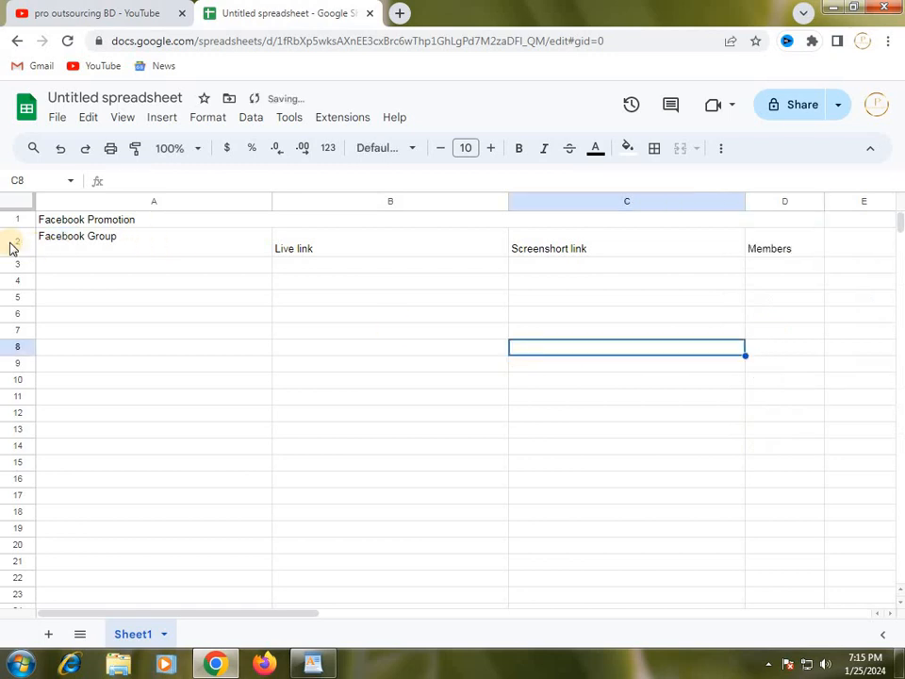
Set the font size of the title and heading rows 1 and 2 to 14.
{"action": "left_click_drag", "start_coordinate": [21, 219], "coordinate": [22, 239]}
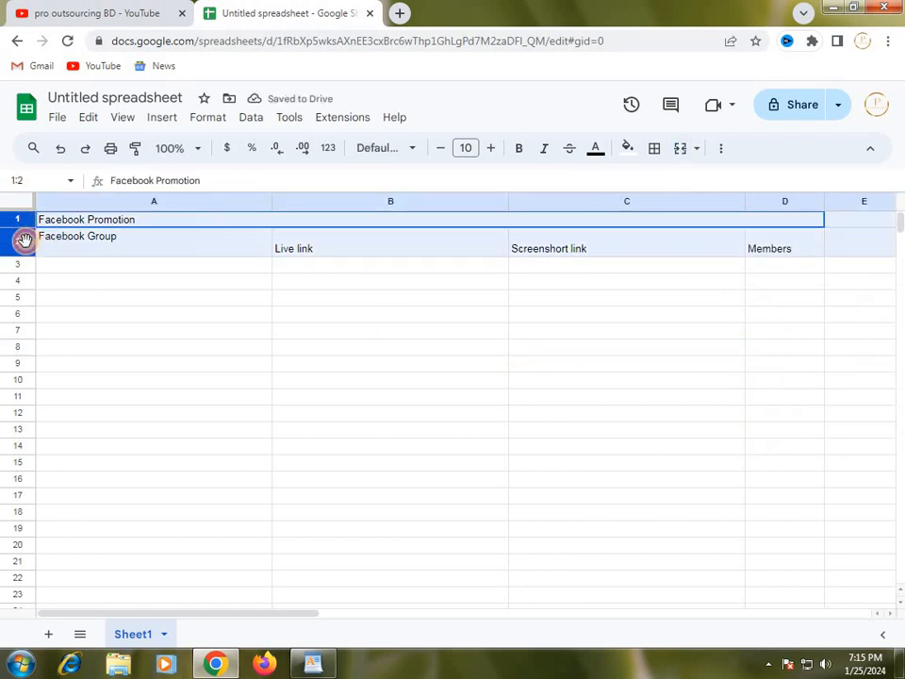
{"action": "left_click", "coordinate": [493, 149]}
{"action": "left_click", "coordinate": [493, 149]}
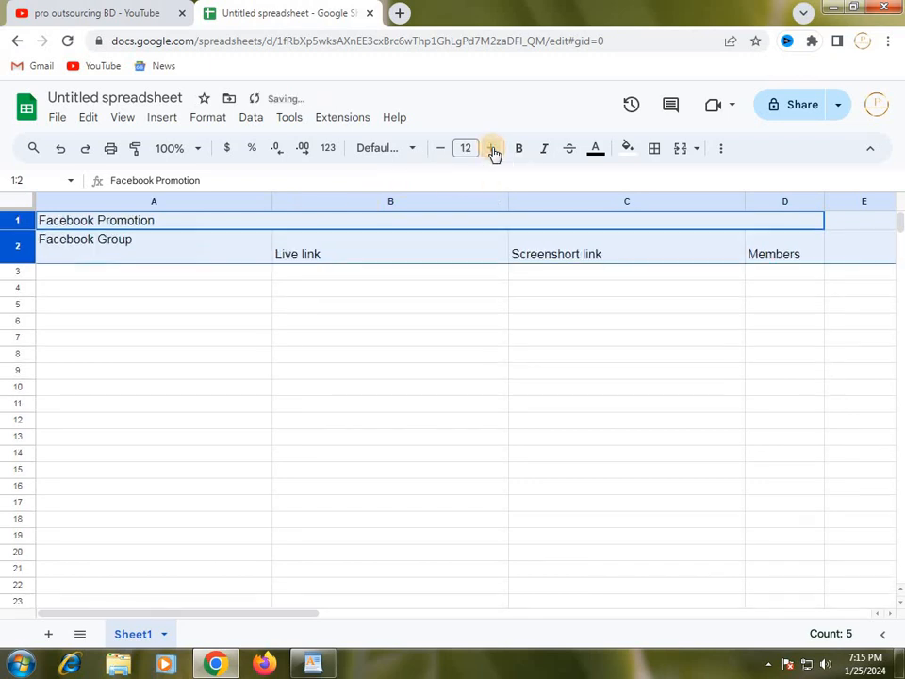
{"action": "left_click", "coordinate": [493, 149]}
{"action": "left_click", "coordinate": [493, 149]}
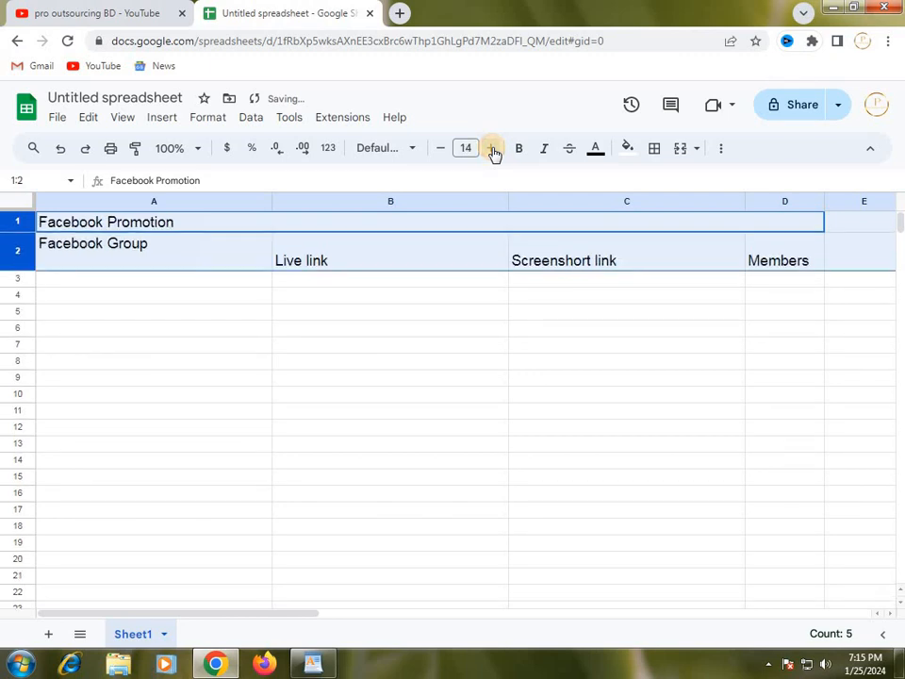
{"action": "left_click", "coordinate": [504, 333]}
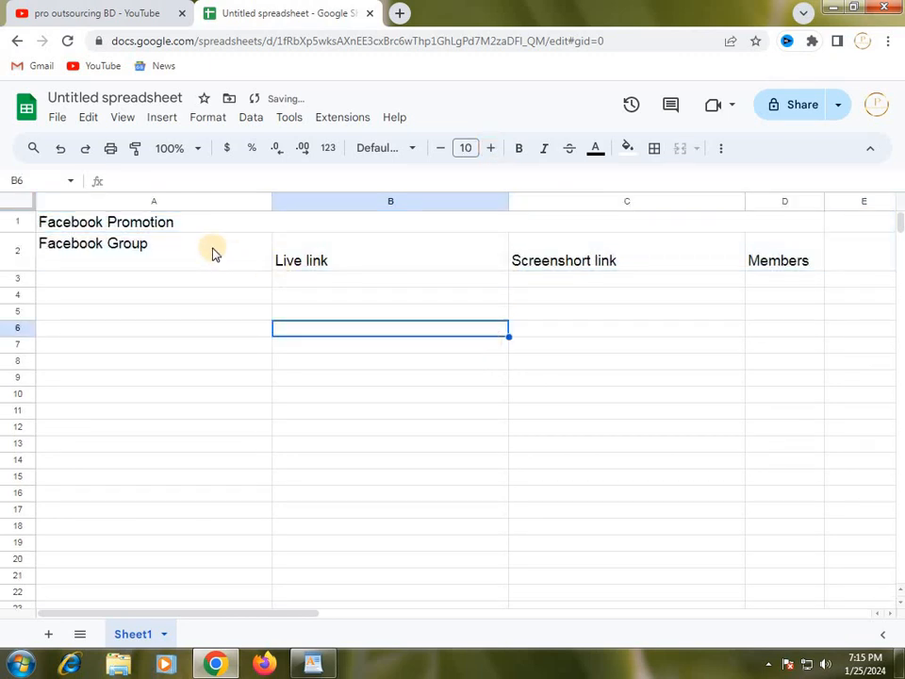
Apply center horizontal alignment to the empty cell B6.
{"action": "left_click", "coordinate": [159, 224]}
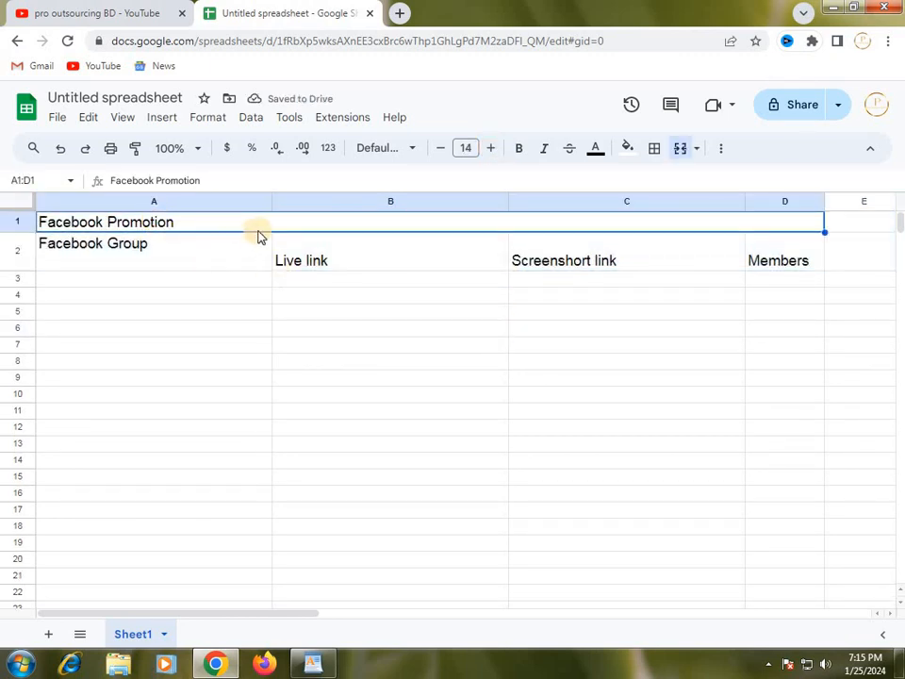
{"action": "left_click", "coordinate": [697, 151]}
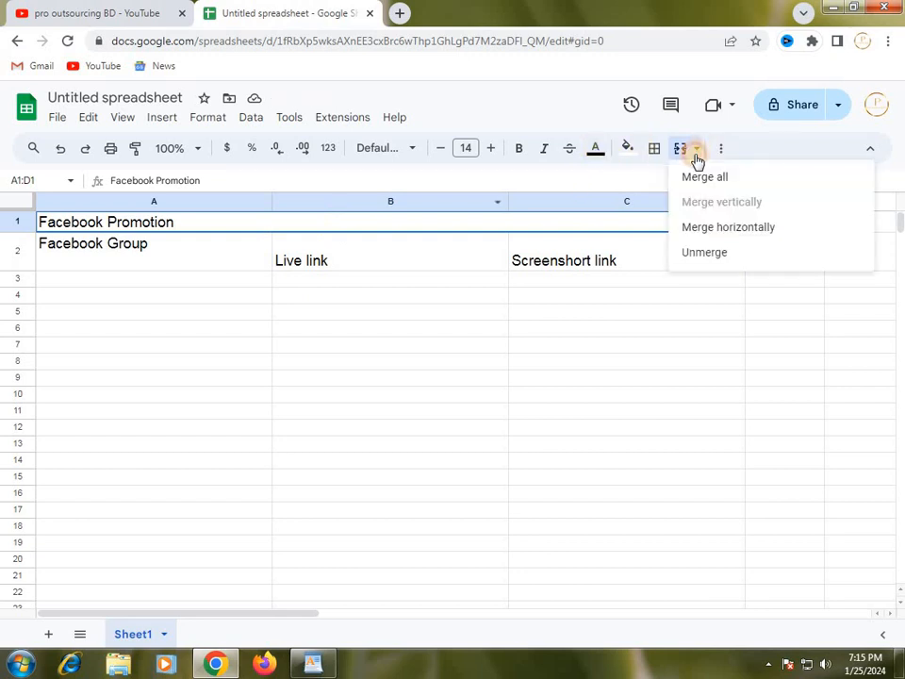
{"action": "left_click", "coordinate": [724, 154]}
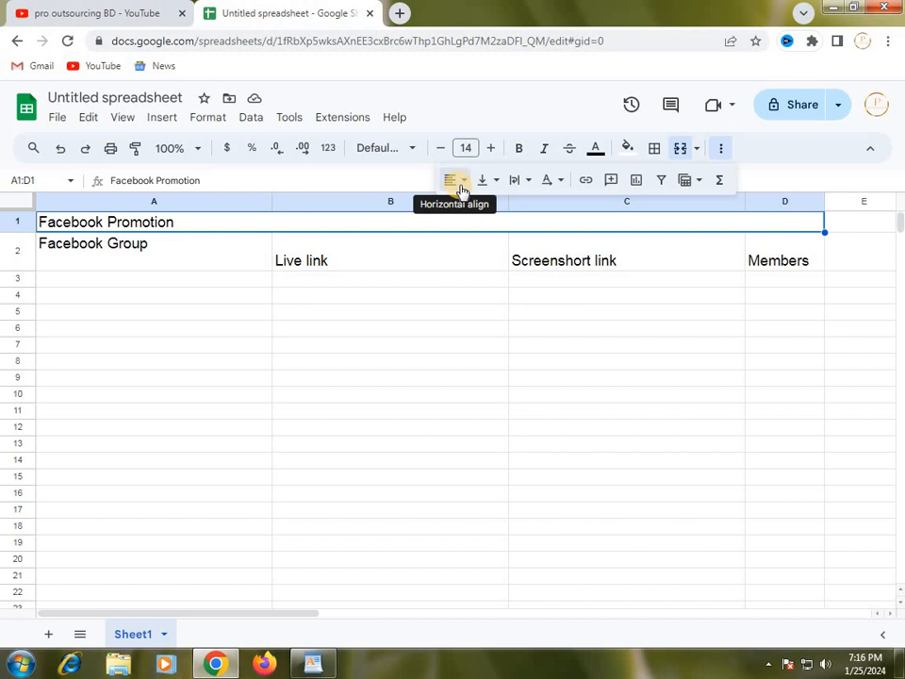
{"action": "left_click", "coordinate": [390, 329]}
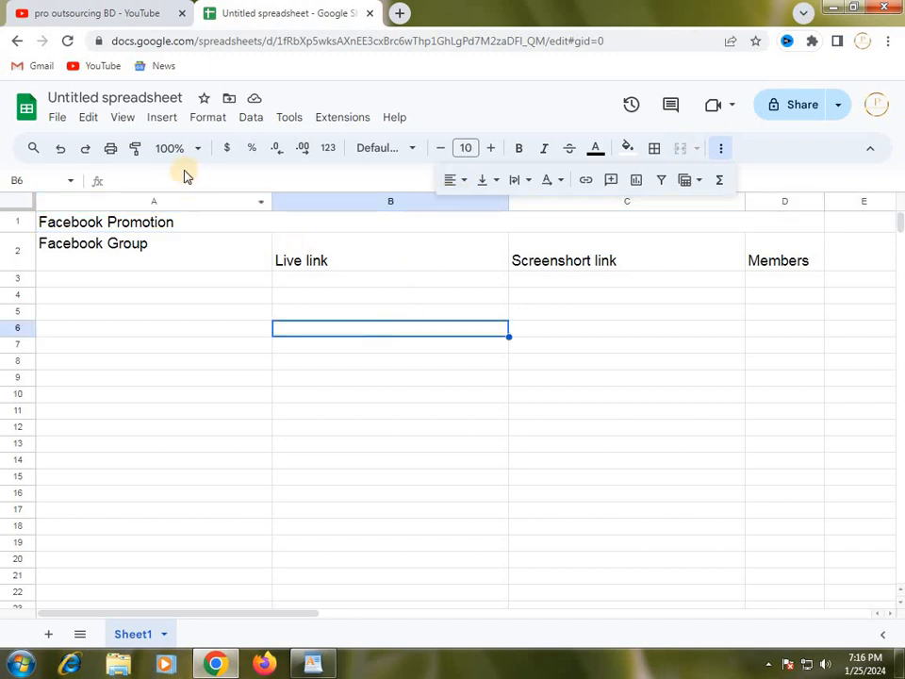
{"action": "left_click", "coordinate": [722, 152]}
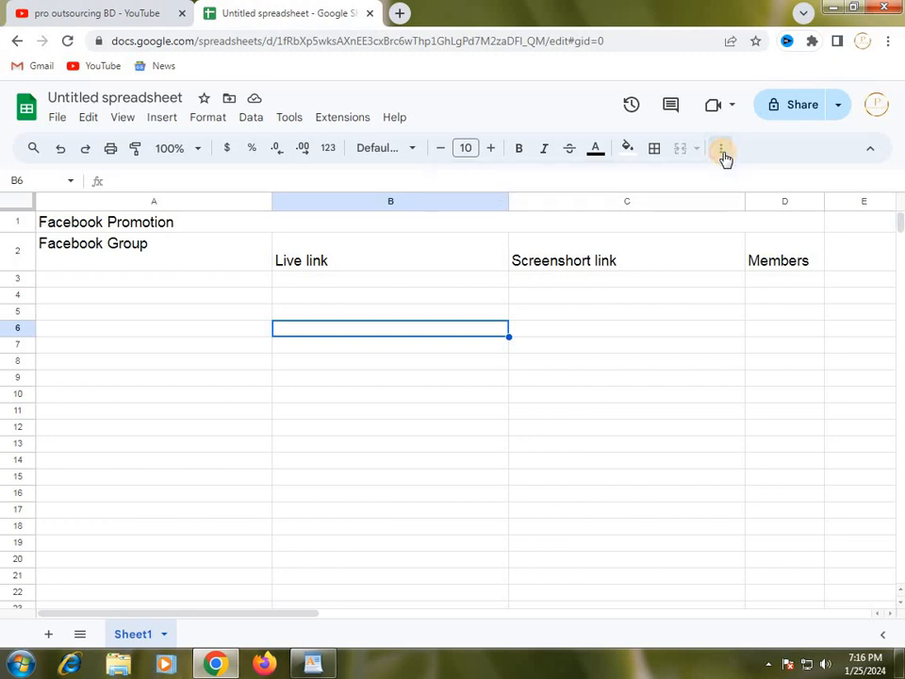
{"action": "left_click", "coordinate": [722, 153]}
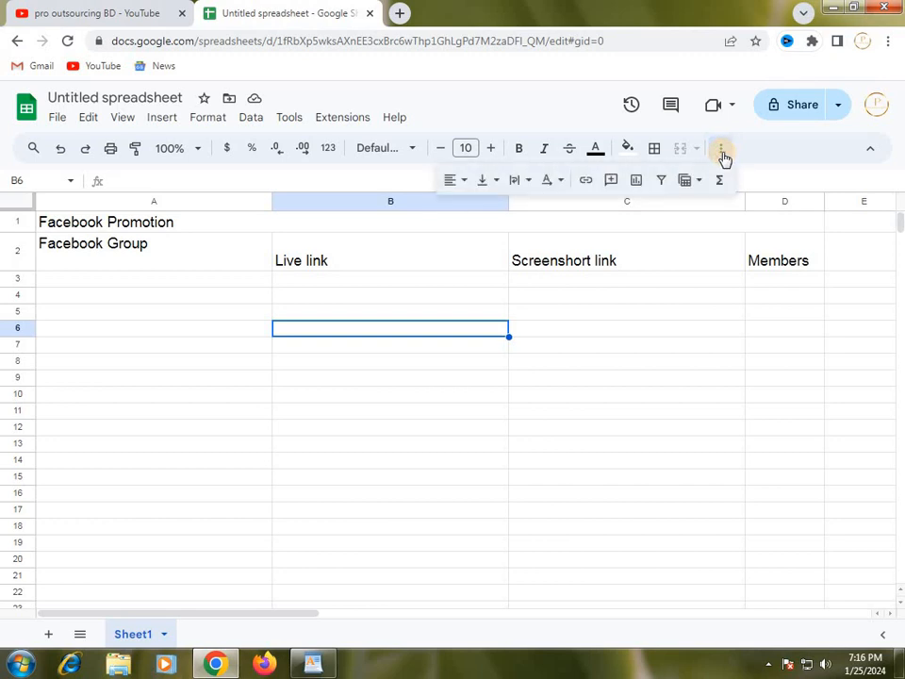
{"action": "left_click", "coordinate": [466, 187]}
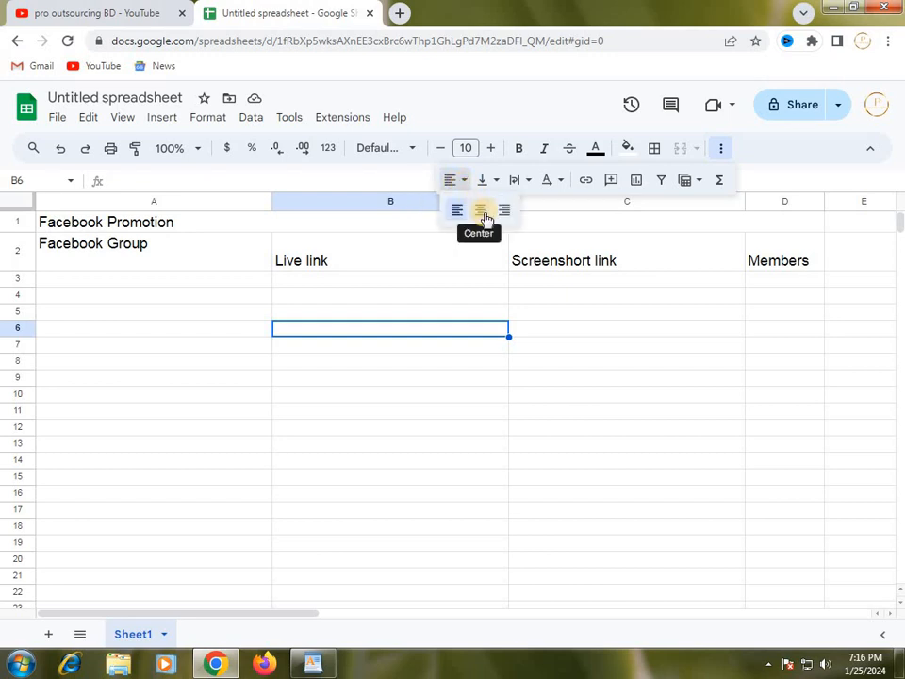
{"action": "left_click", "coordinate": [481, 211]}
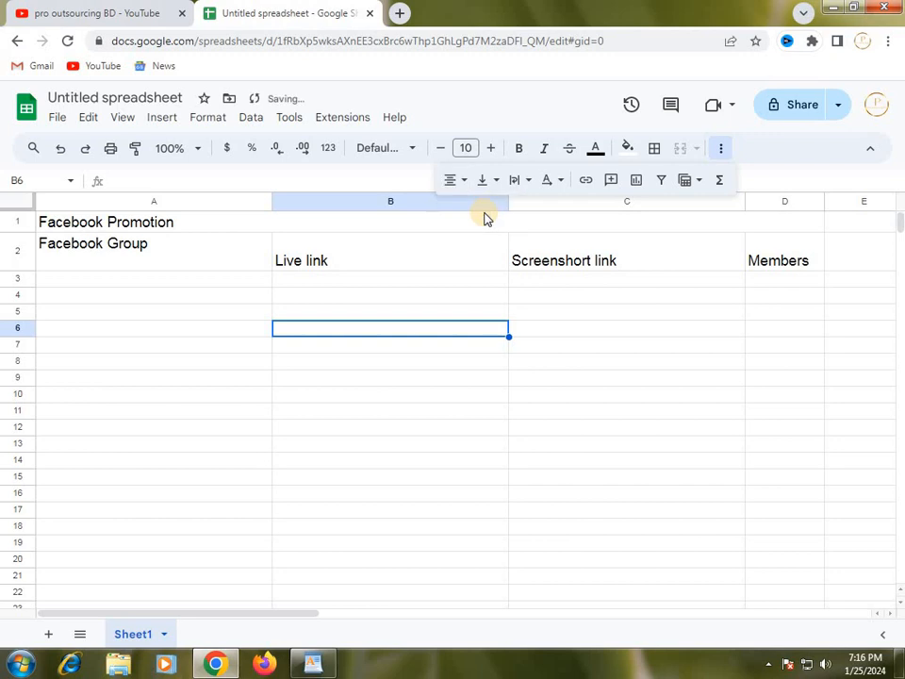
Center the "Facebook Promotion" title horizontally in the merged cell A1:D1.
{"action": "left_click", "coordinate": [253, 229]}
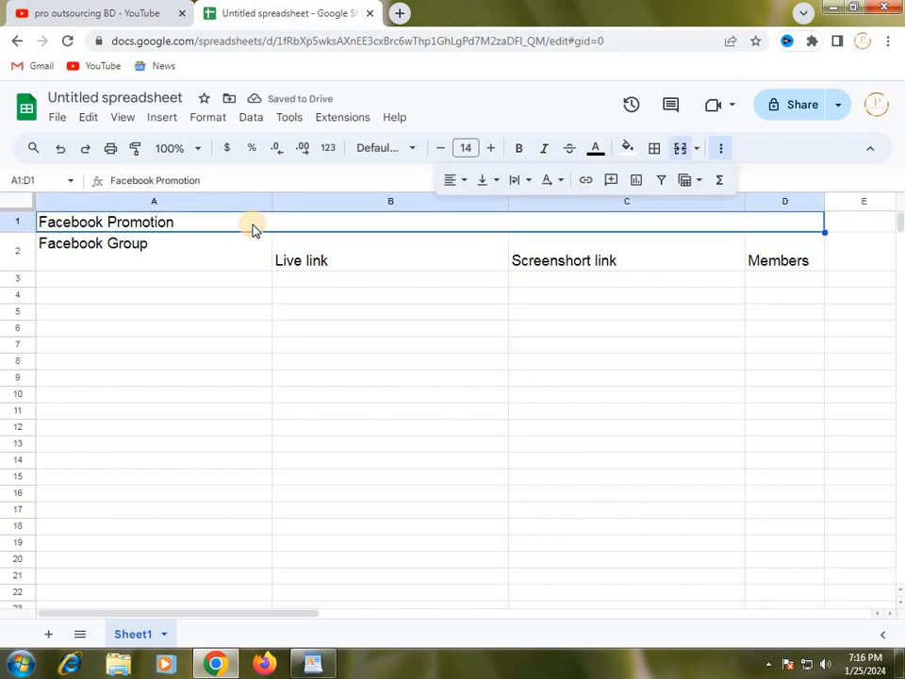
{"action": "left_click", "coordinate": [466, 188]}
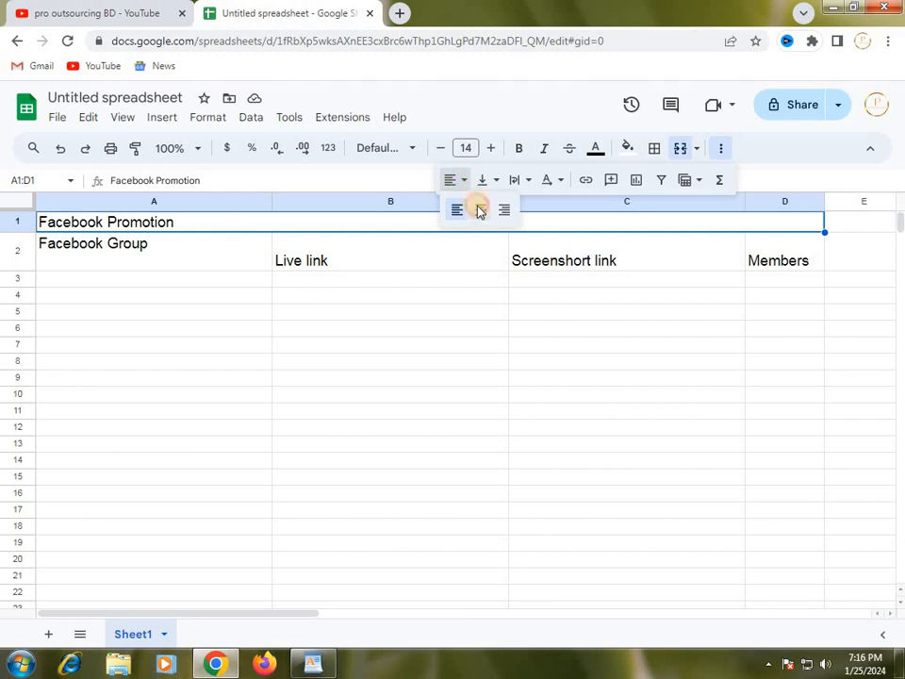
{"action": "left_click", "coordinate": [480, 210]}
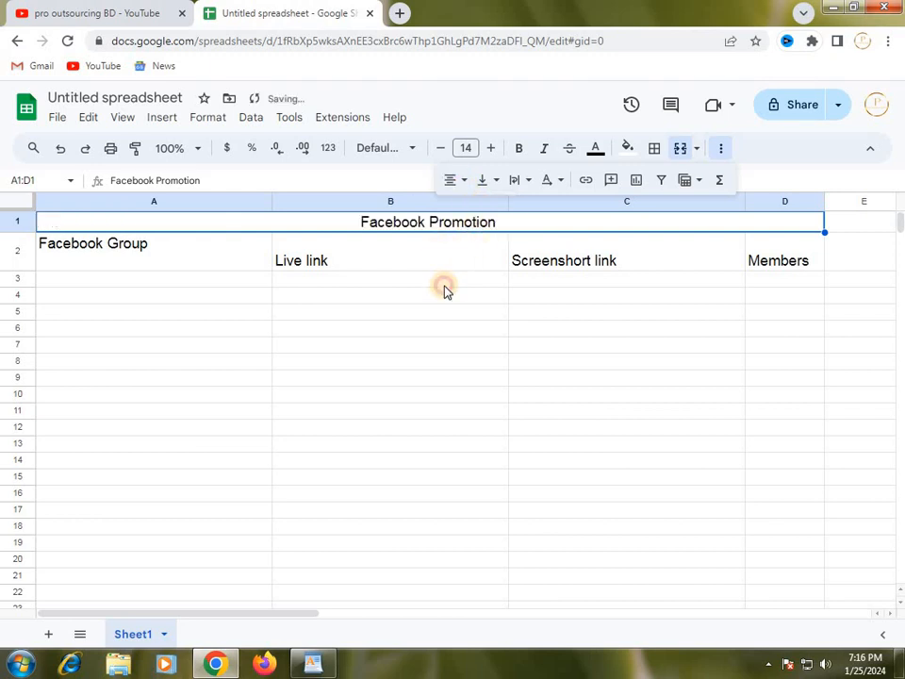
Increase the font size of the merged "Facebook Promotion" title to 18.
{"action": "left_click", "coordinate": [301, 260]}
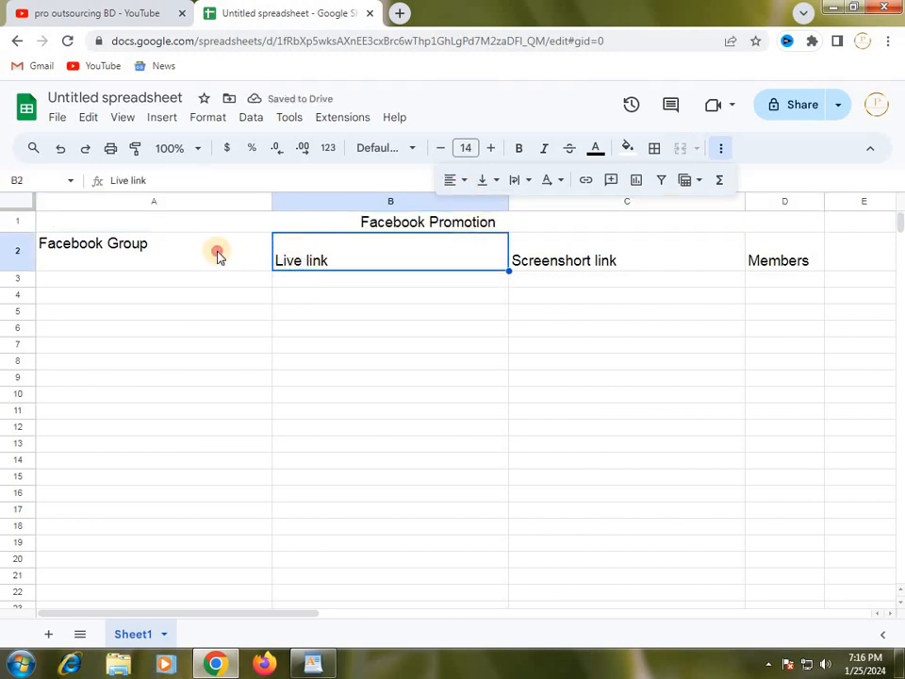
{"action": "left_click", "coordinate": [227, 254]}
{"action": "left_click", "coordinate": [324, 258]}
{"action": "left_click", "coordinate": [427, 228]}
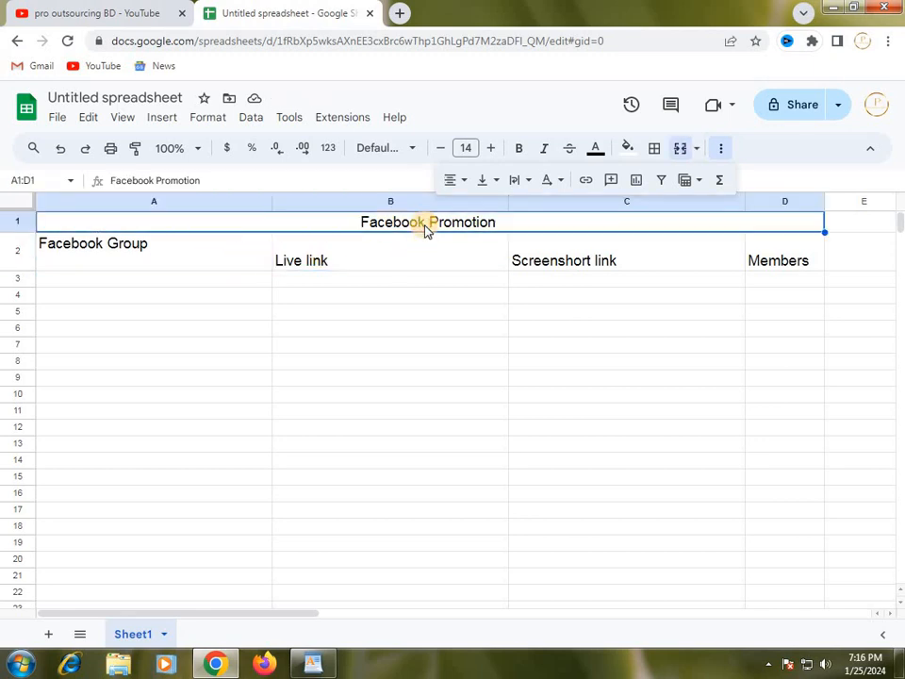
{"action": "left_click", "coordinate": [492, 151]}
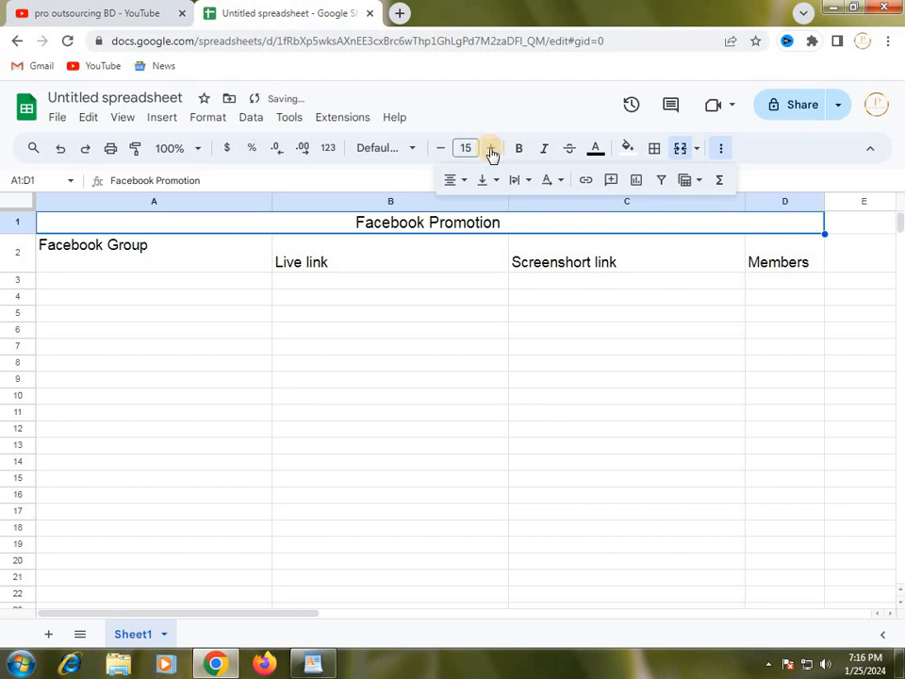
{"action": "left_click", "coordinate": [492, 151]}
{"action": "left_click", "coordinate": [492, 151]}
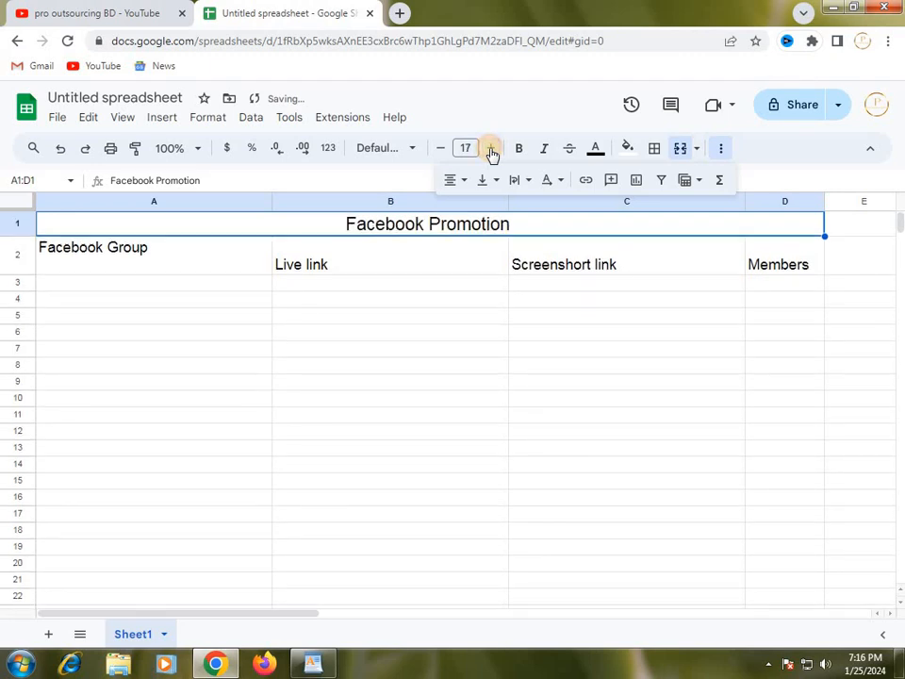
{"action": "left_click", "coordinate": [492, 151]}
{"action": "left_click", "coordinate": [394, 269]}
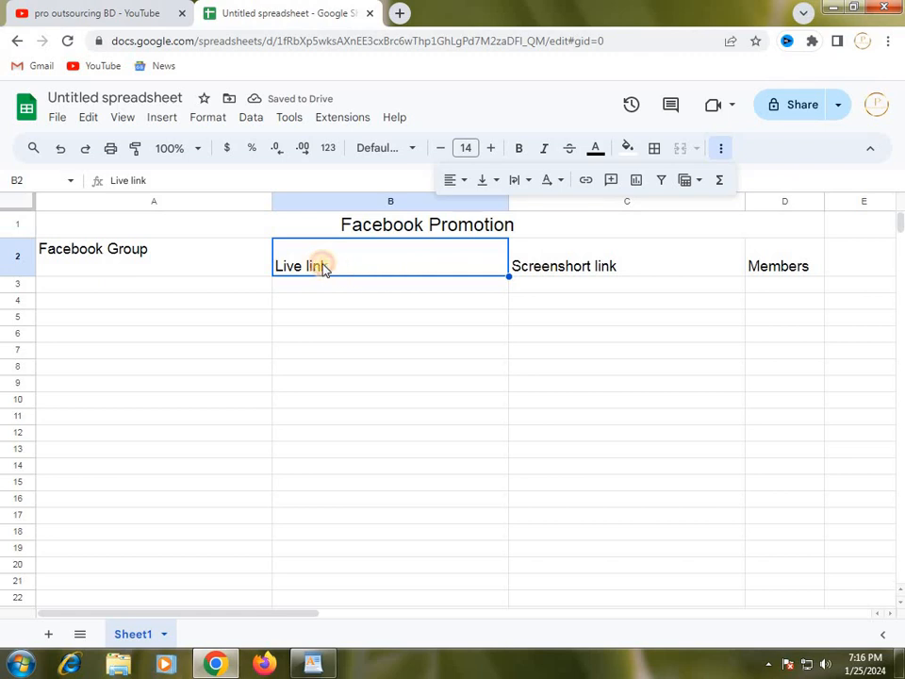
{"action": "double_click", "coordinate": [288, 263]}
{"action": "left_click", "coordinate": [386, 305]}
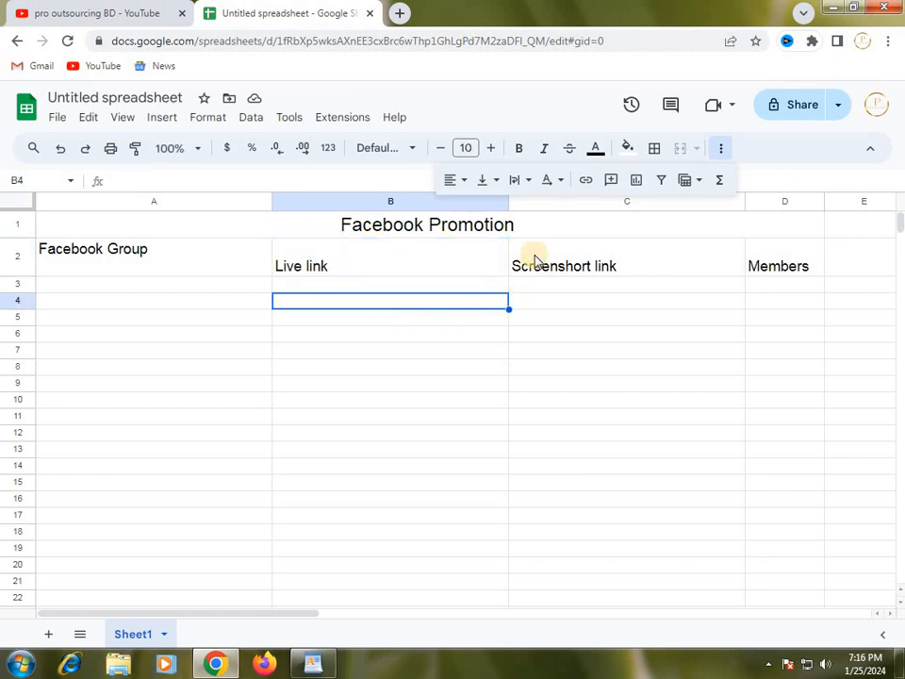
{"action": "left_click", "coordinate": [521, 264]}
{"action": "left_click", "coordinate": [92, 255]}
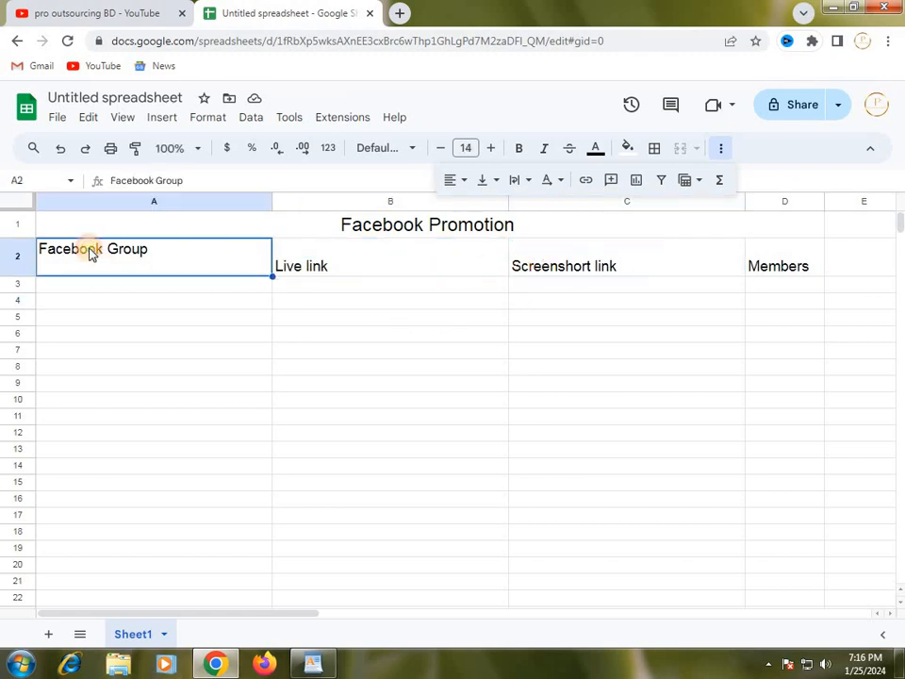
Move the Windows color scheme prompt out of the way and center all the headings in row 2 horizontally.
{"action": "left_click", "coordinate": [13, 256]}
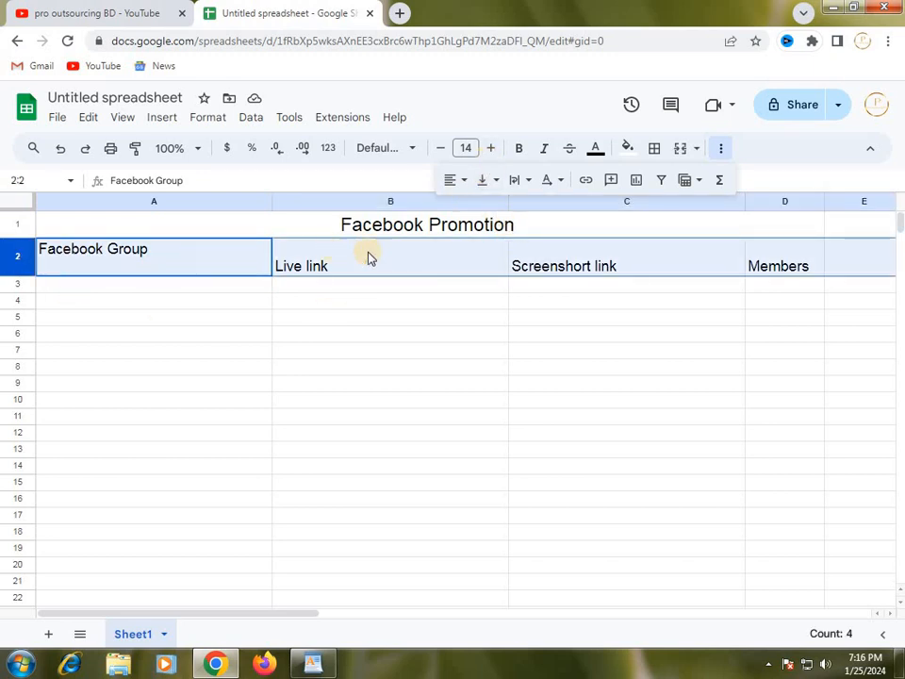
{"action": "left_click", "coordinate": [463, 183]}
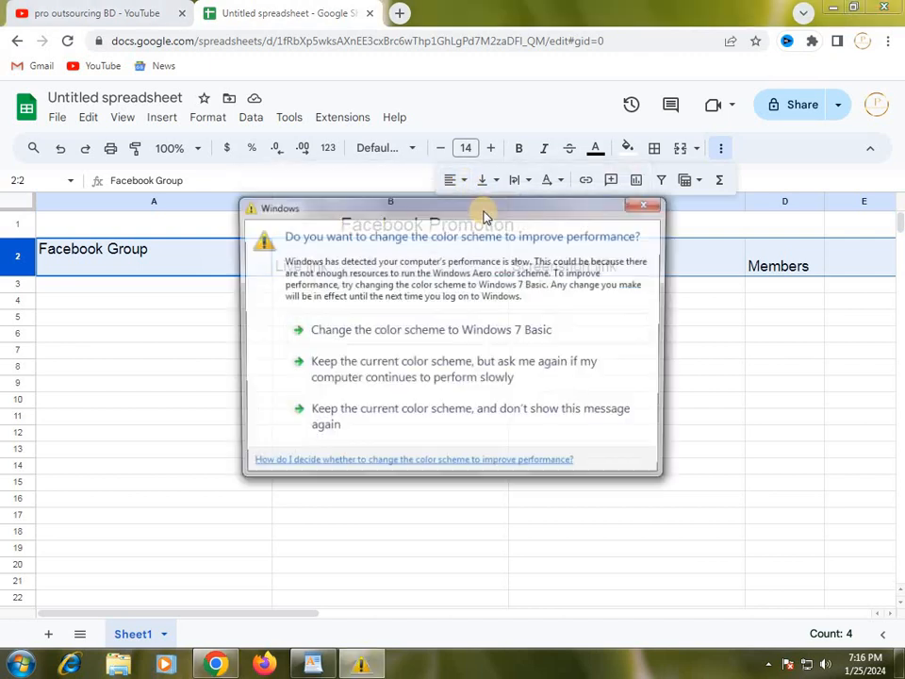
{"action": "left_click_drag", "start_coordinate": [483, 216], "coordinate": [562, 507]}
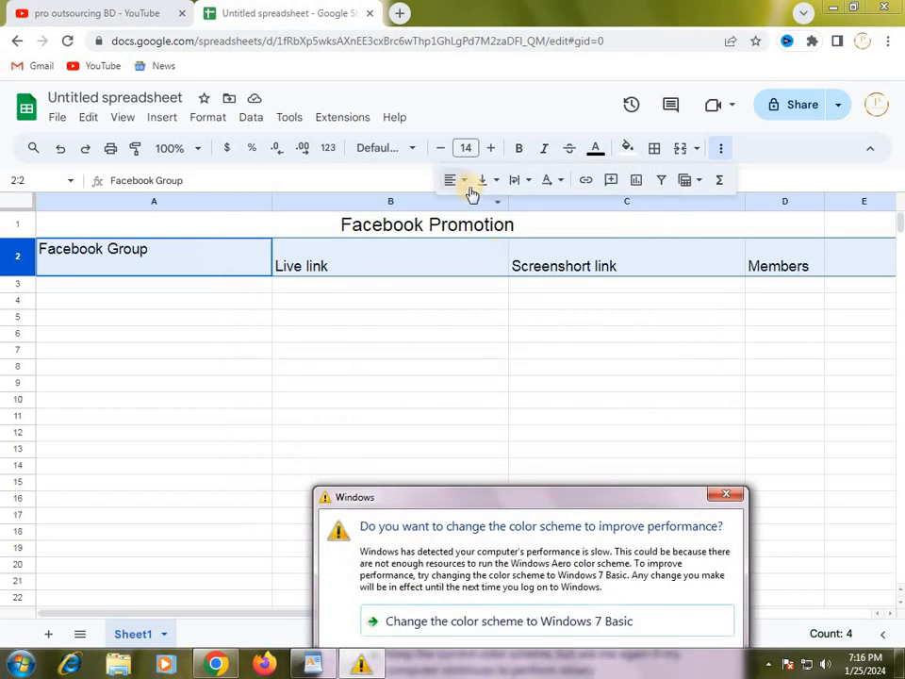
{"action": "left_click", "coordinate": [471, 182]}
{"action": "left_click", "coordinate": [481, 208]}
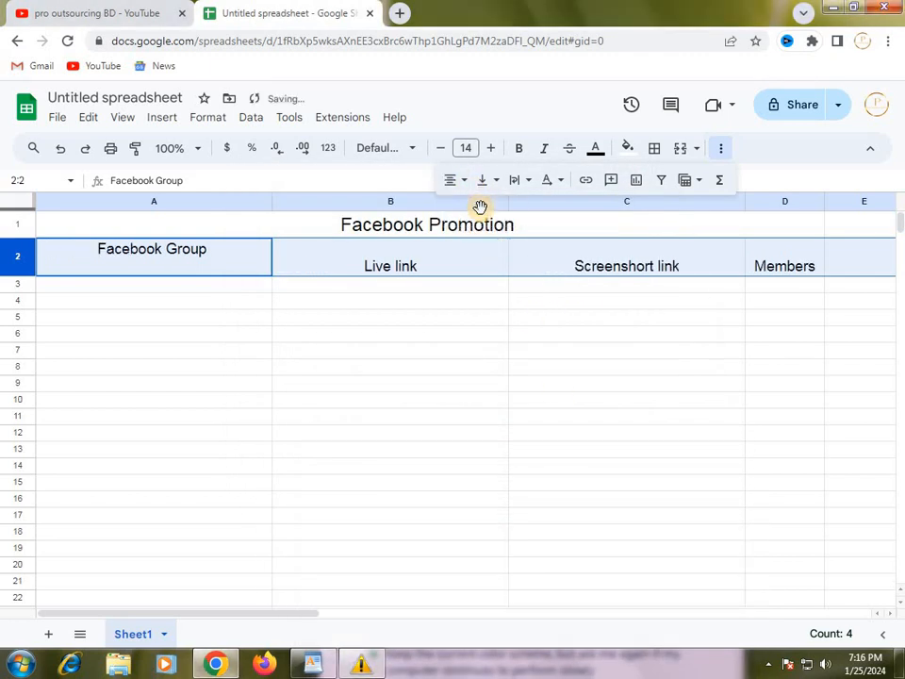
{"action": "left_click", "coordinate": [437, 303]}
{"action": "left_click", "coordinate": [373, 266]}
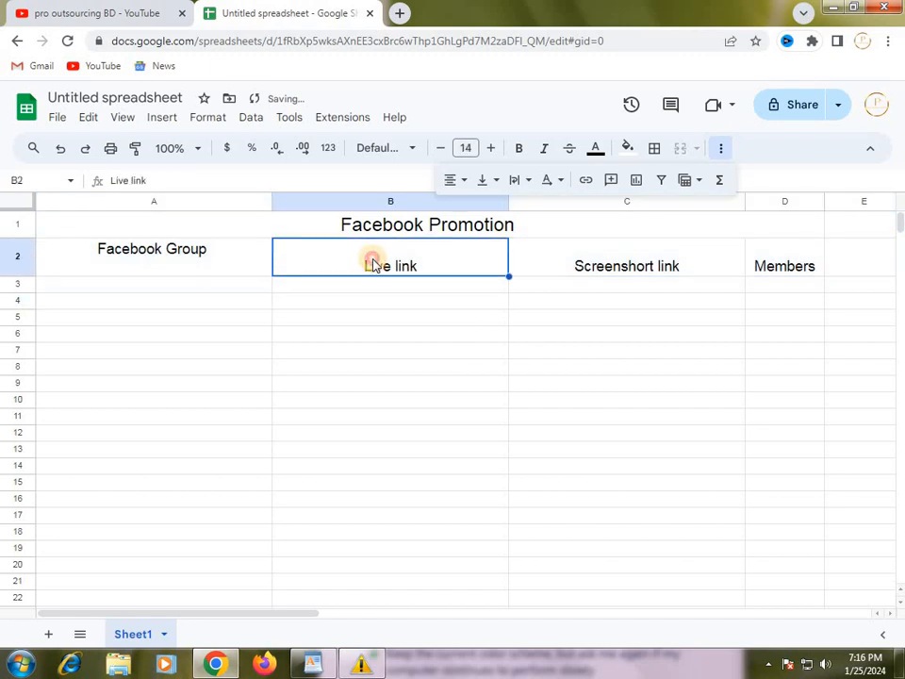
{"action": "double_click", "coordinate": [358, 263]}
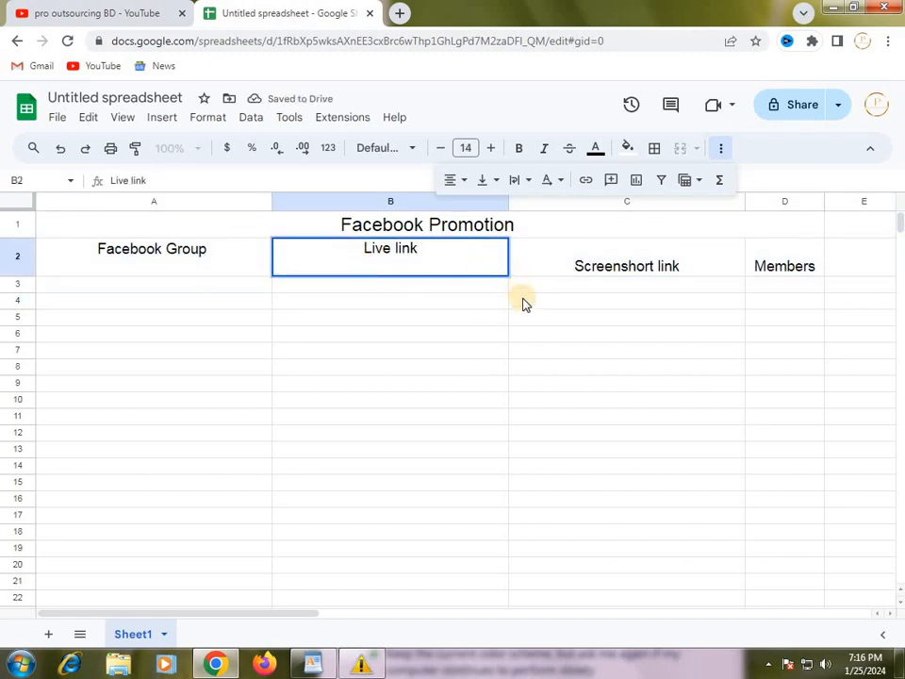
{"action": "left_click", "coordinate": [594, 299]}
{"action": "left_click", "coordinate": [223, 258]}
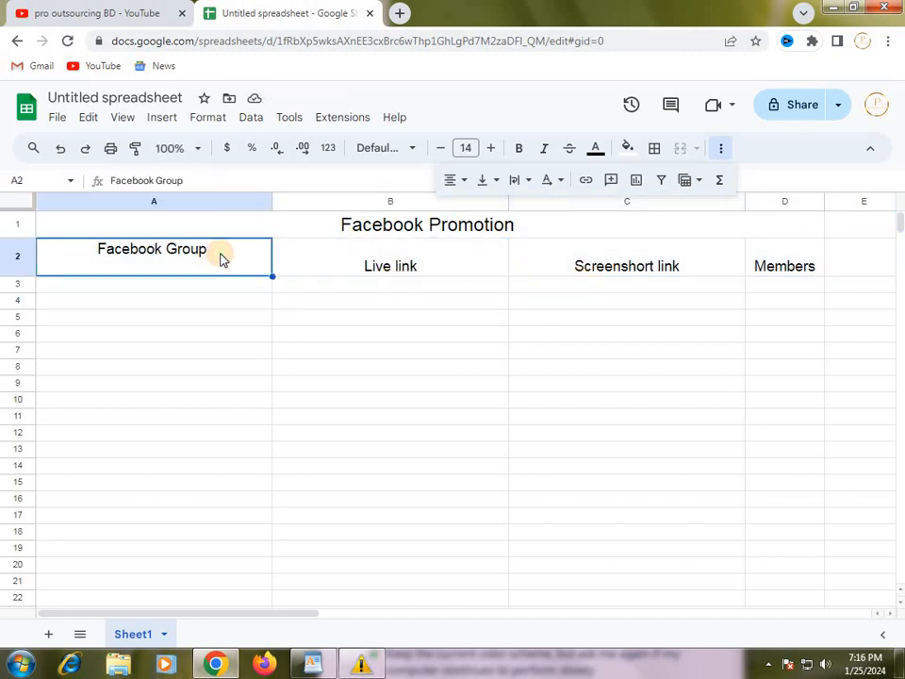
{"action": "left_click", "coordinate": [369, 266]}
{"action": "double_click", "coordinate": [369, 267]}
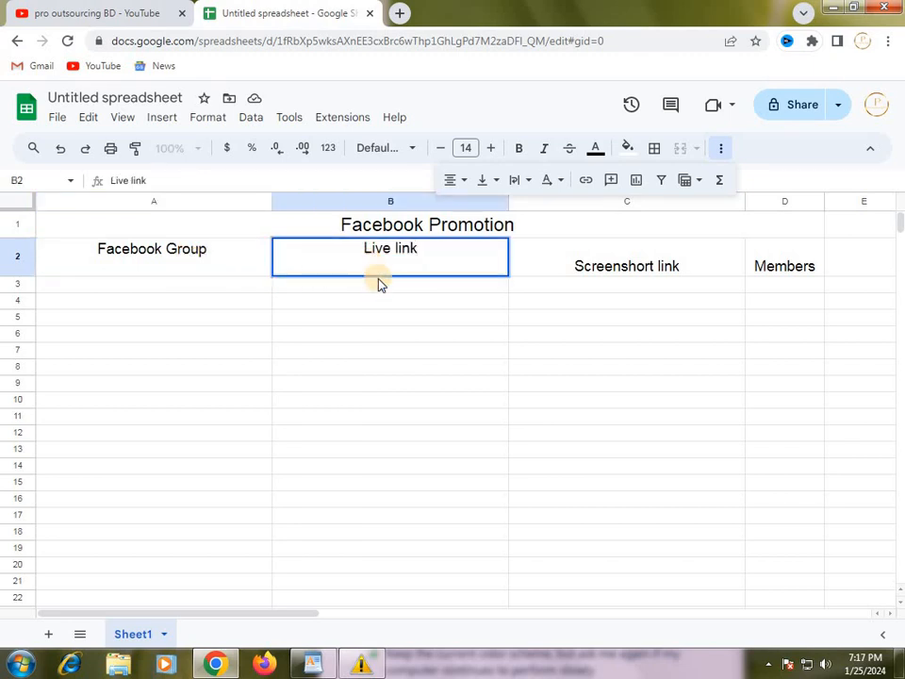
{"action": "left_click", "coordinate": [524, 316]}
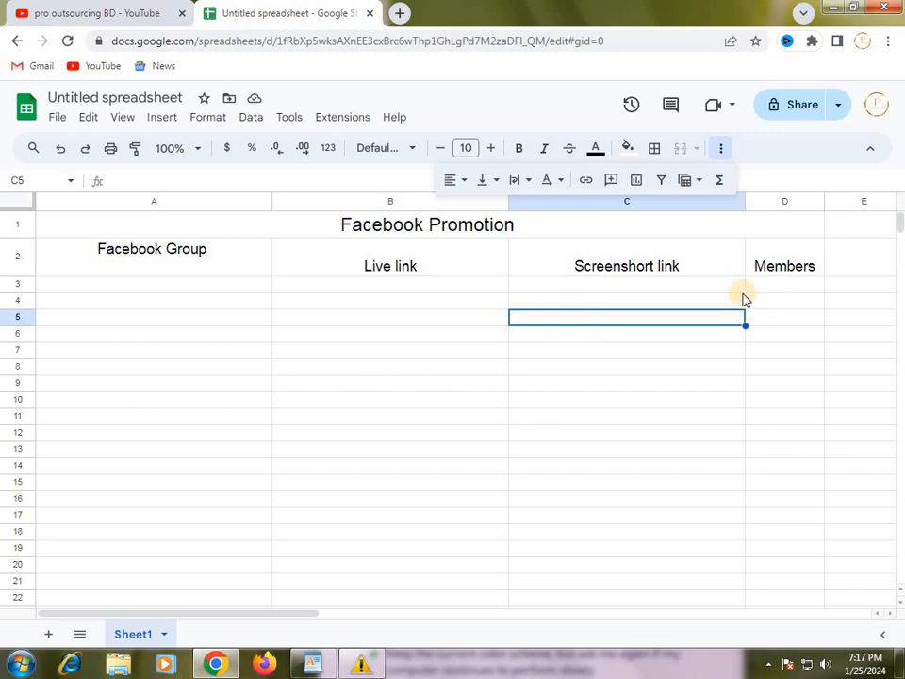
{"action": "left_click", "coordinate": [185, 285]}
{"action": "left_click", "coordinate": [187, 274]}
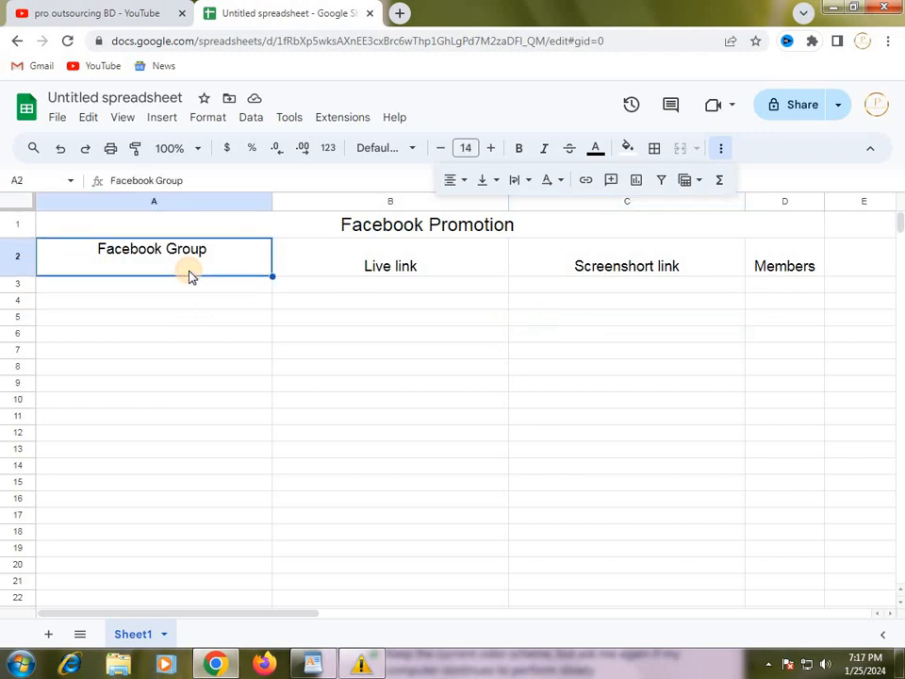
Try to fill the Facebook Group heading from A2:A3 down into row 4, and undo the fill.
{"action": "left_click_drag", "start_coordinate": [187, 273], "coordinate": [187, 286]}
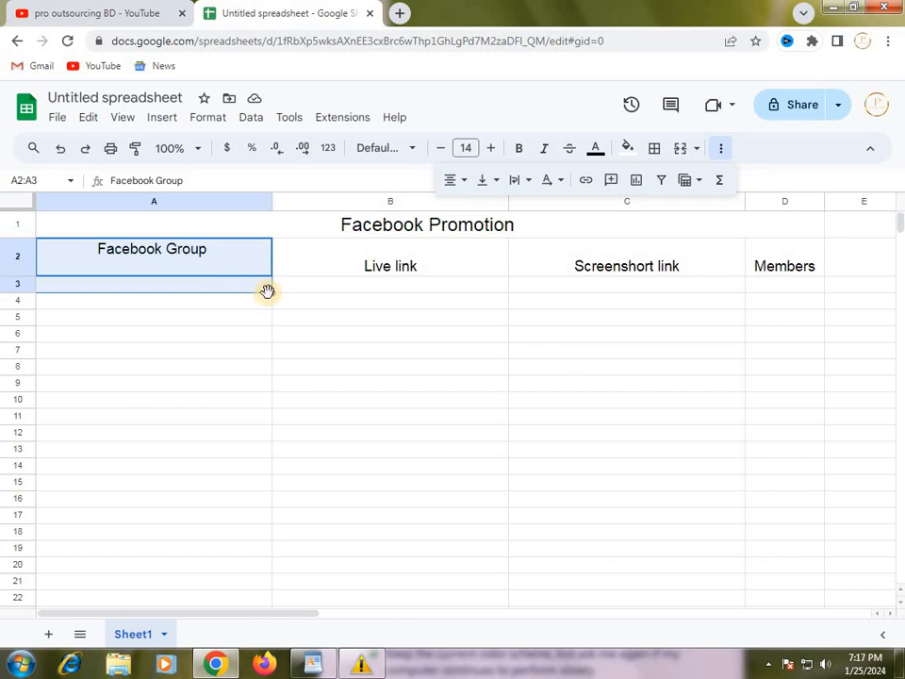
{"action": "left_click_drag", "start_coordinate": [271, 292], "coordinate": [316, 308]}
{"action": "left_click", "coordinate": [385, 326]}
{"action": "left_click", "coordinate": [149, 314]}
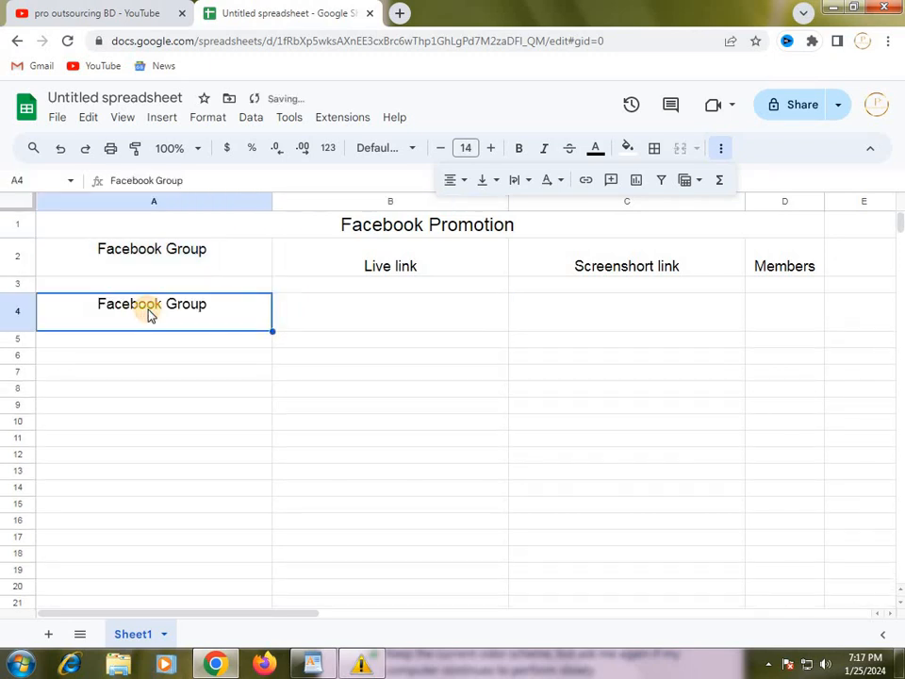
{"action": "key", "text": "ctrl+z"}
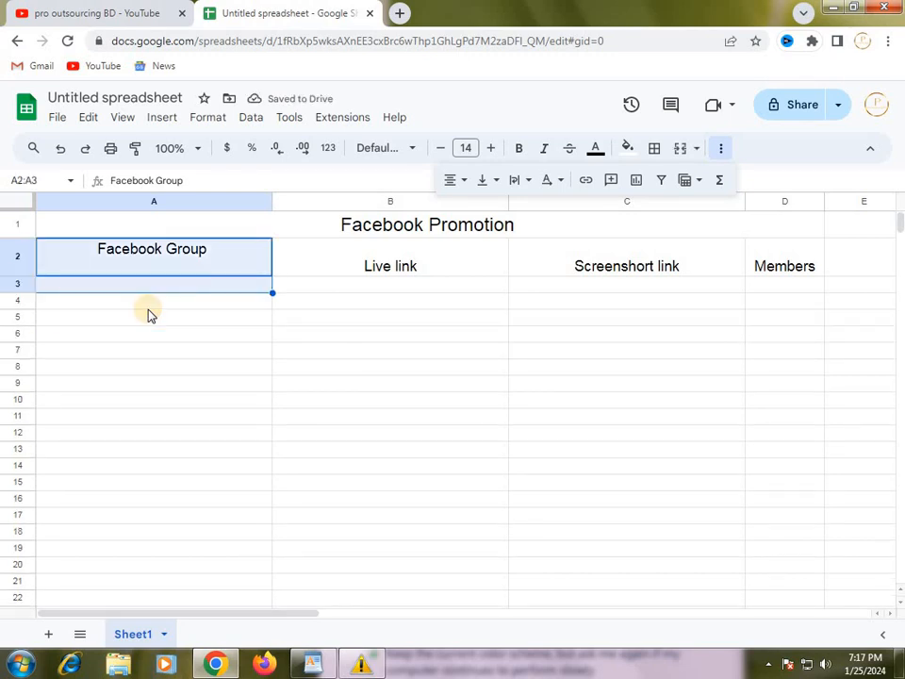
Clear the Live link heading from cell B2.
{"action": "left_click", "coordinate": [301, 366]}
{"action": "left_click", "coordinate": [431, 264]}
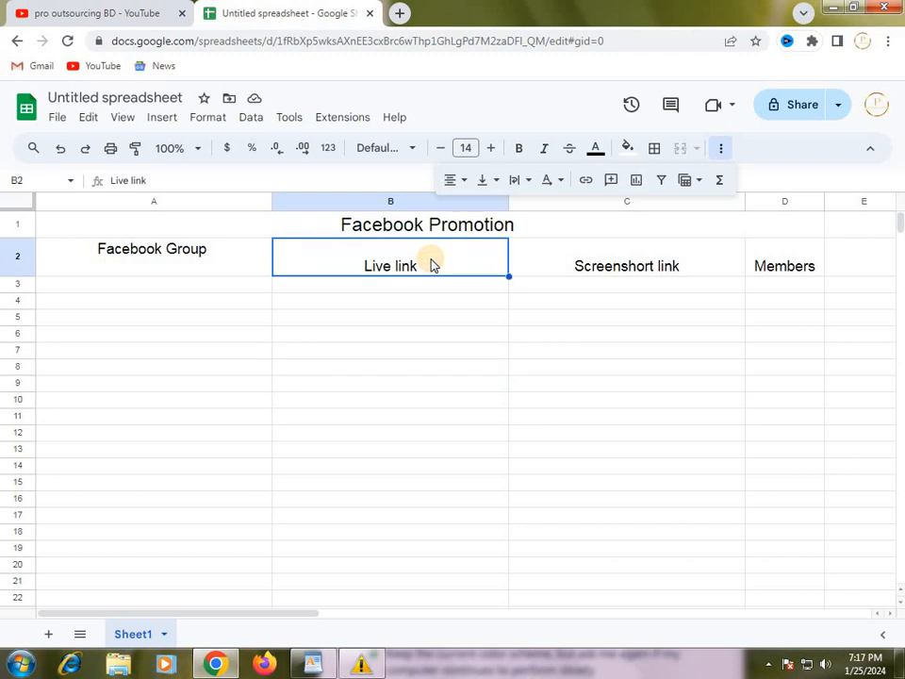
{"action": "key", "text": "Delete"}
{"action": "left_click", "coordinate": [424, 334]}
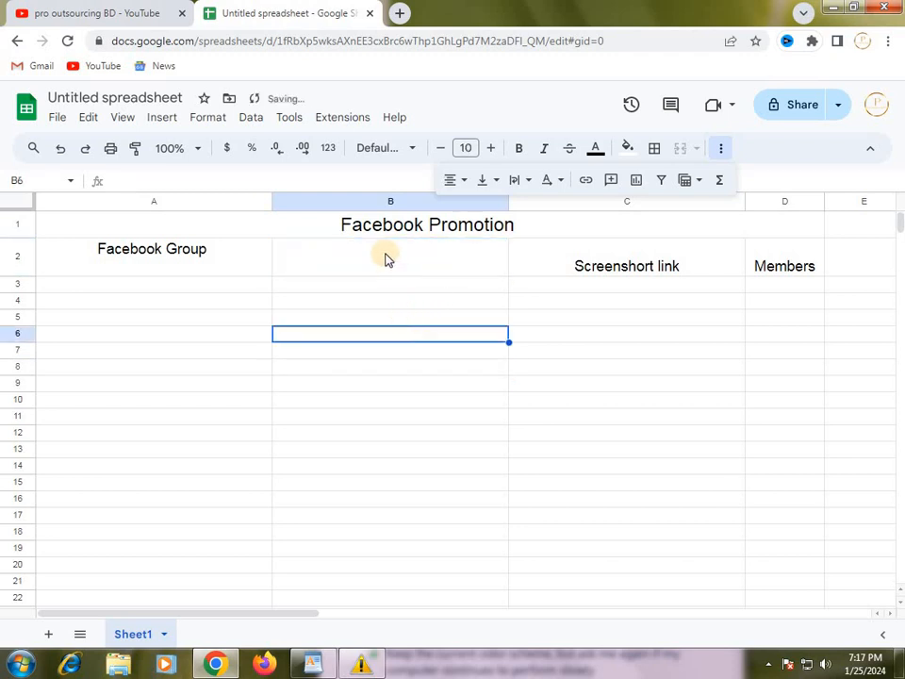
Enter "Live lonk" as the column heading in cell B2.
{"action": "left_click", "coordinate": [384, 257]}
{"action": "left_click", "coordinate": [157, 261]}
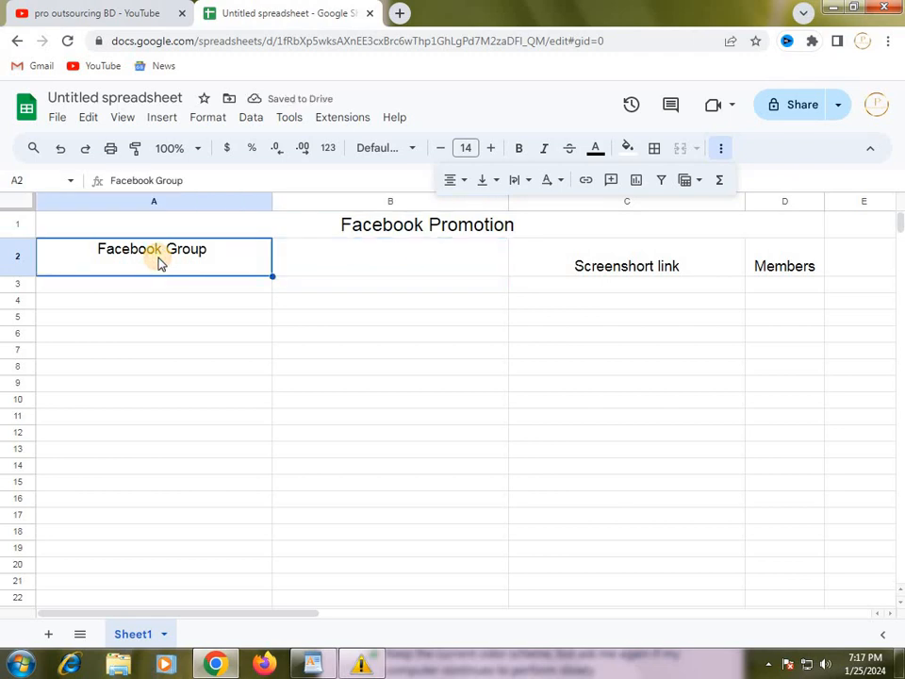
{"action": "left_click", "coordinate": [379, 273]}
{"action": "left_click", "coordinate": [228, 265]}
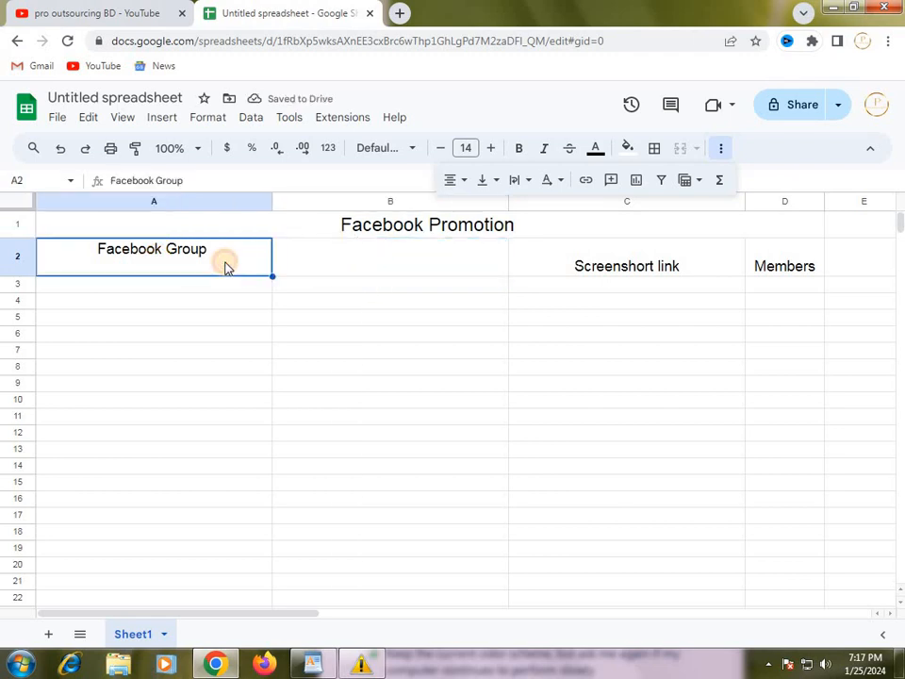
{"action": "left_click", "coordinate": [304, 268]}
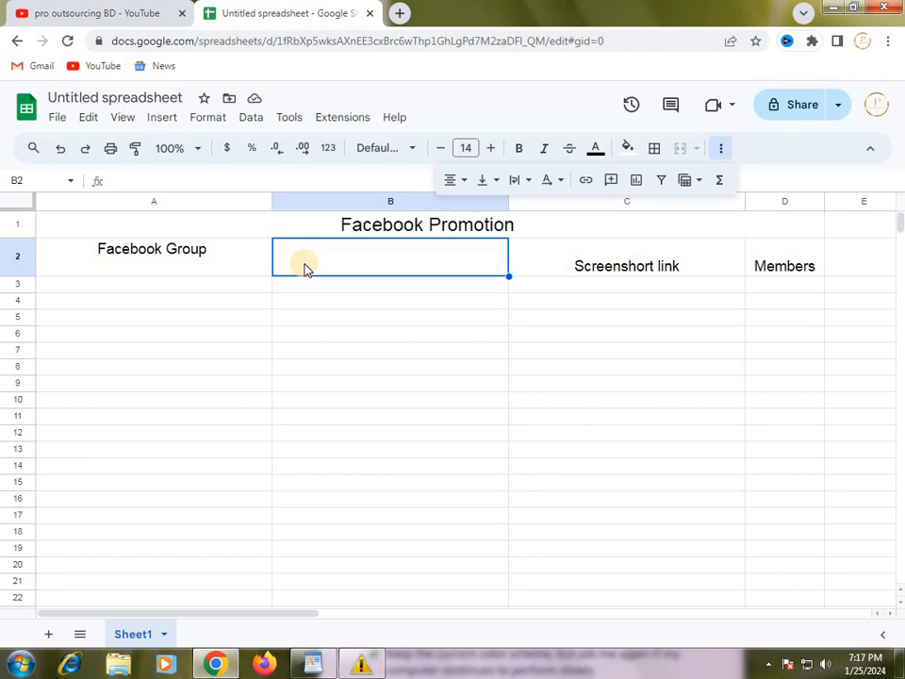
{"action": "type", "text": "Live"}
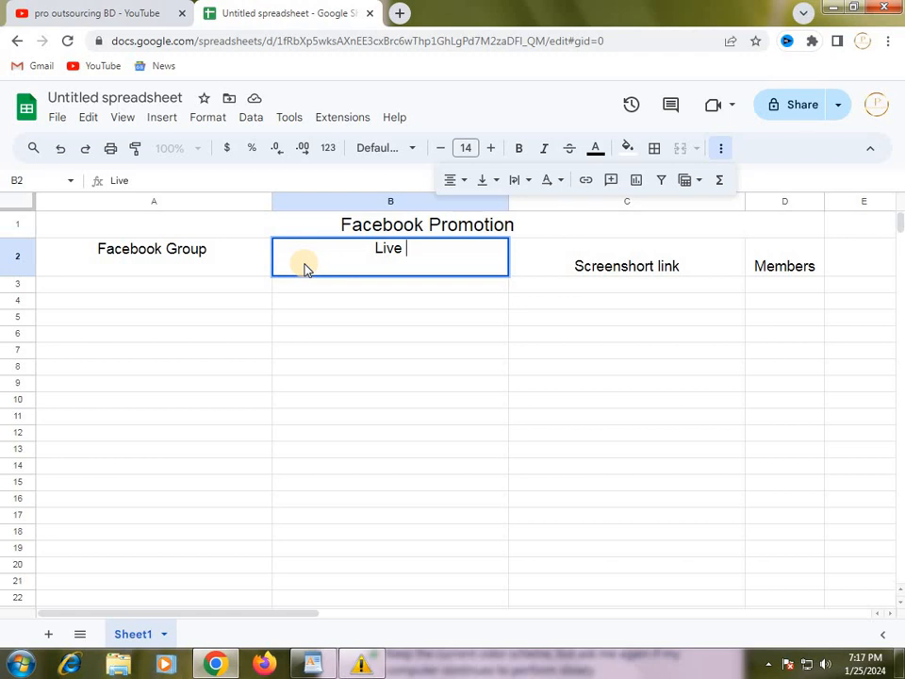
{"action": "type", "text": " lonk"}
{"action": "left_click", "coordinate": [395, 349]}
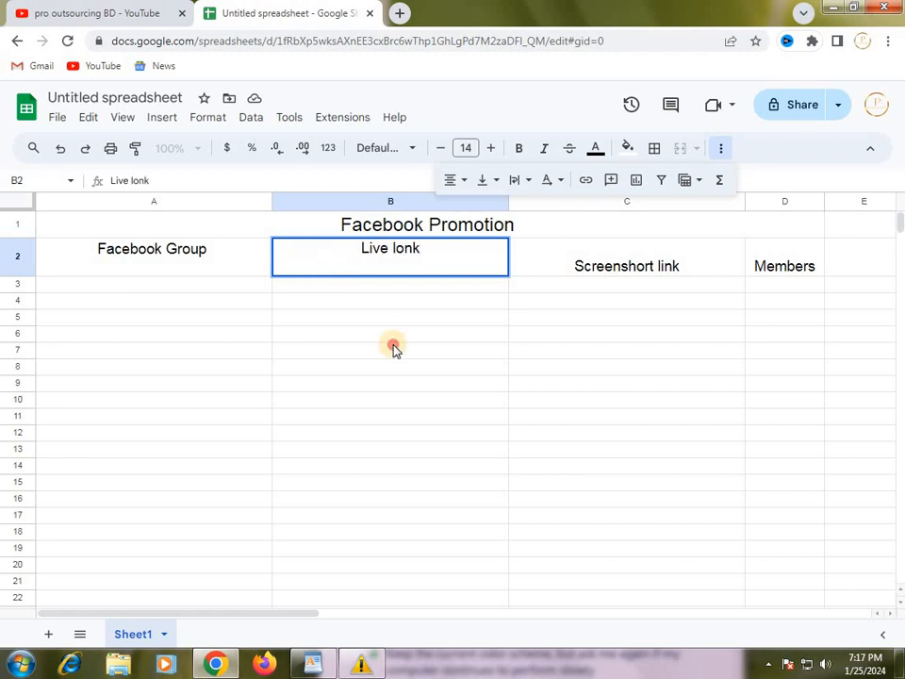
{"action": "left_click", "coordinate": [293, 266]}
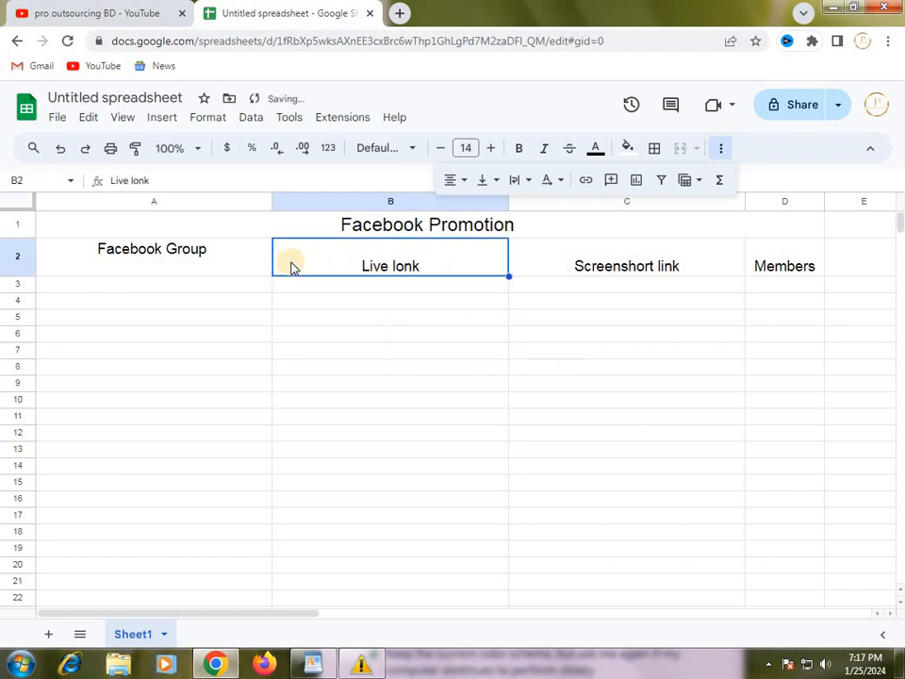
Align all the headings in row 2 to the left and return them to horizontal centering.
{"action": "left_click", "coordinate": [168, 260]}
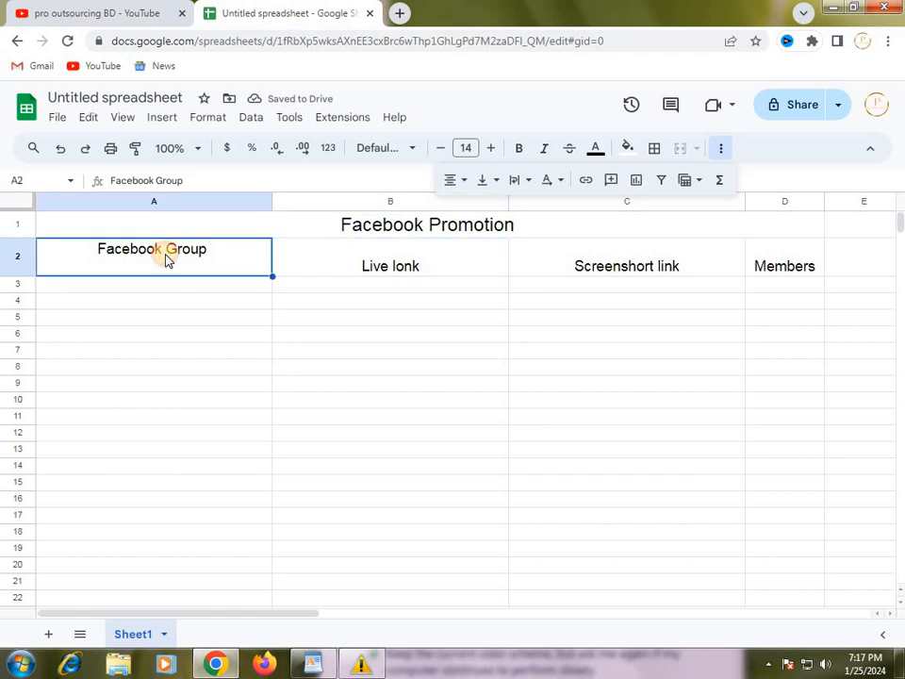
{"action": "left_click", "coordinate": [17, 265]}
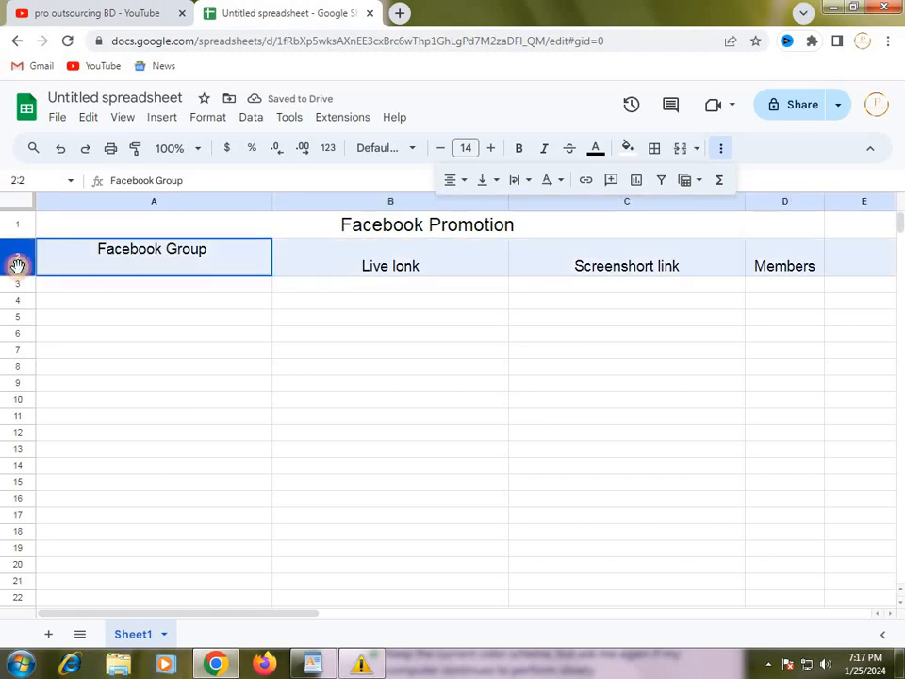
{"action": "left_click", "coordinate": [453, 186]}
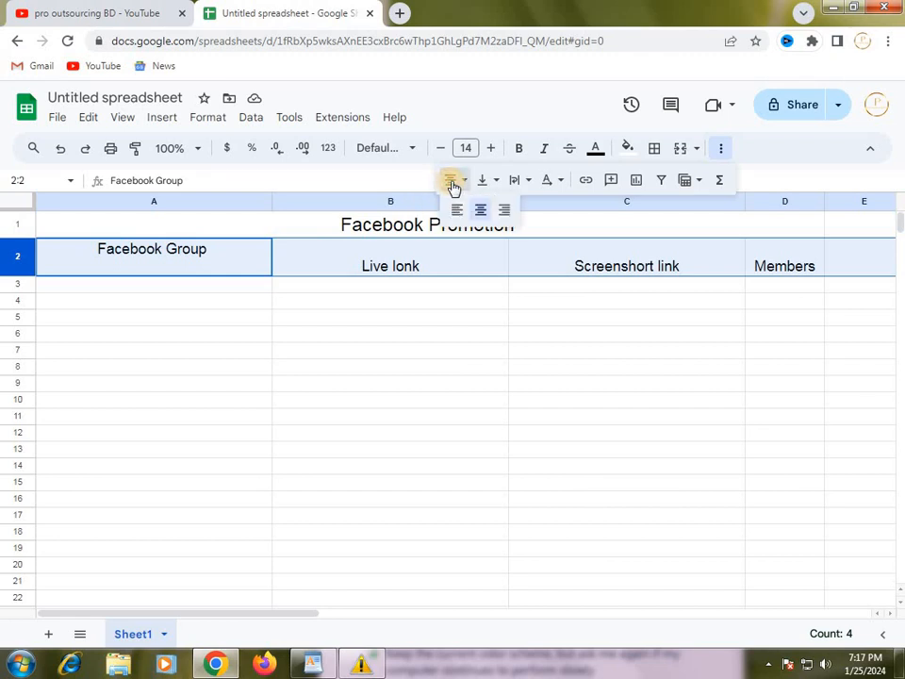
{"action": "left_click", "coordinate": [457, 209]}
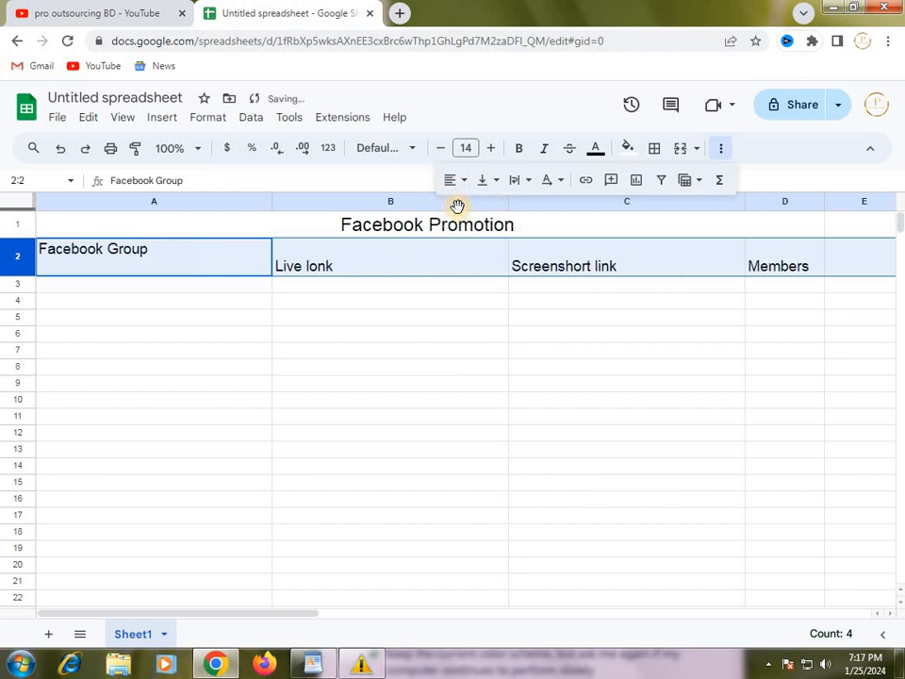
{"action": "left_click", "coordinate": [462, 185]}
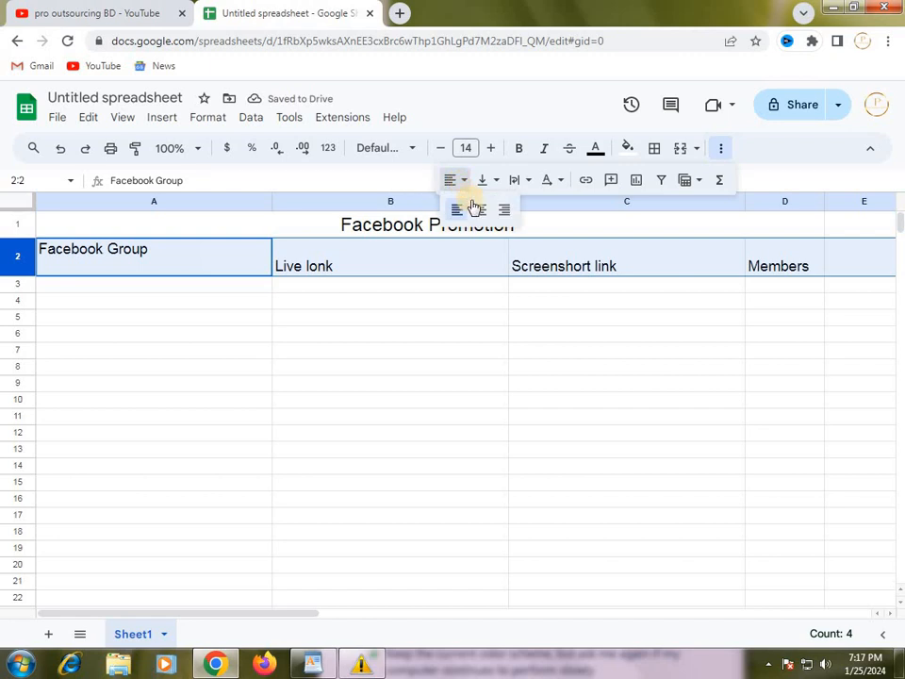
{"action": "left_click", "coordinate": [480, 210]}
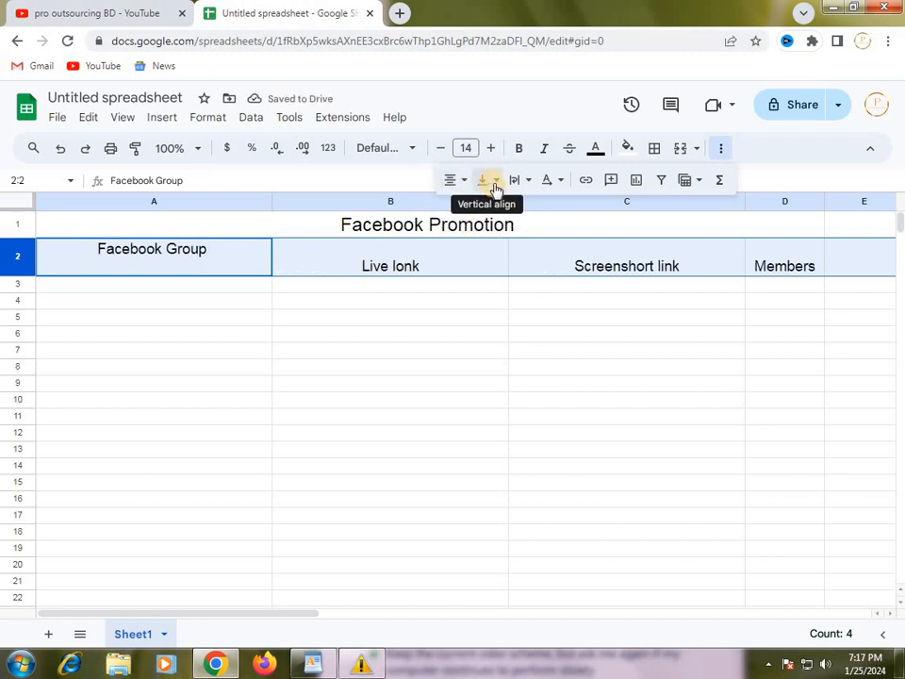
{"action": "left_click", "coordinate": [302, 283]}
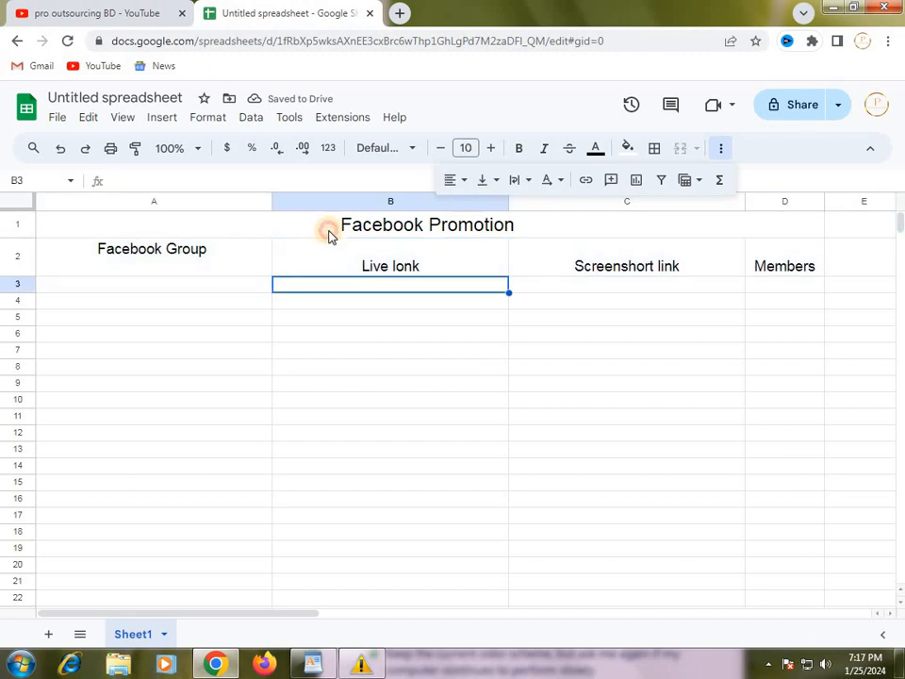
Give the merged "Facebook Promotion" title in row 1 dark green text and a red fill.
{"action": "left_click", "coordinate": [339, 232]}
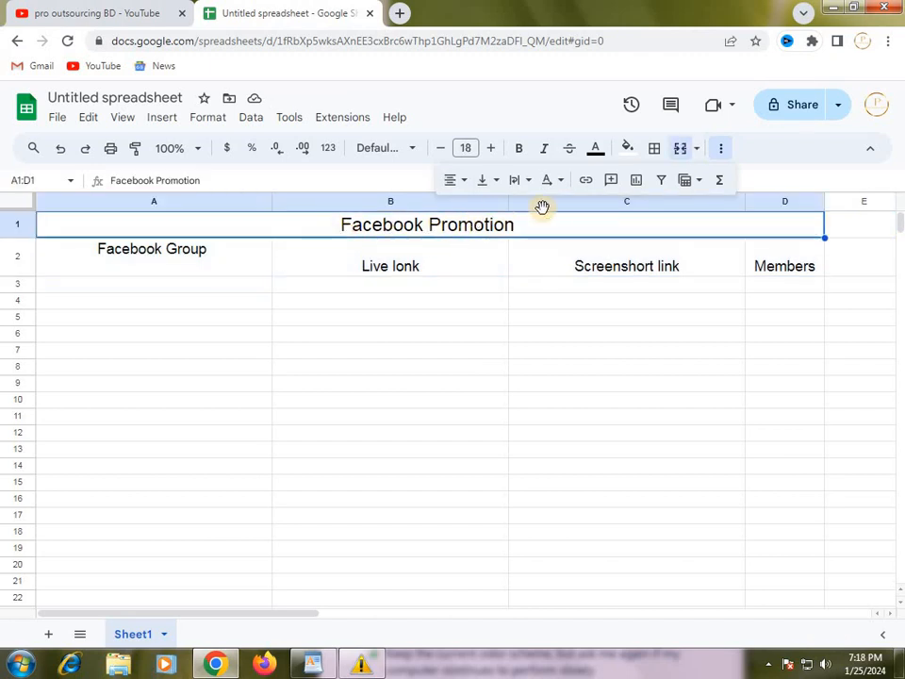
{"action": "left_click", "coordinate": [597, 154]}
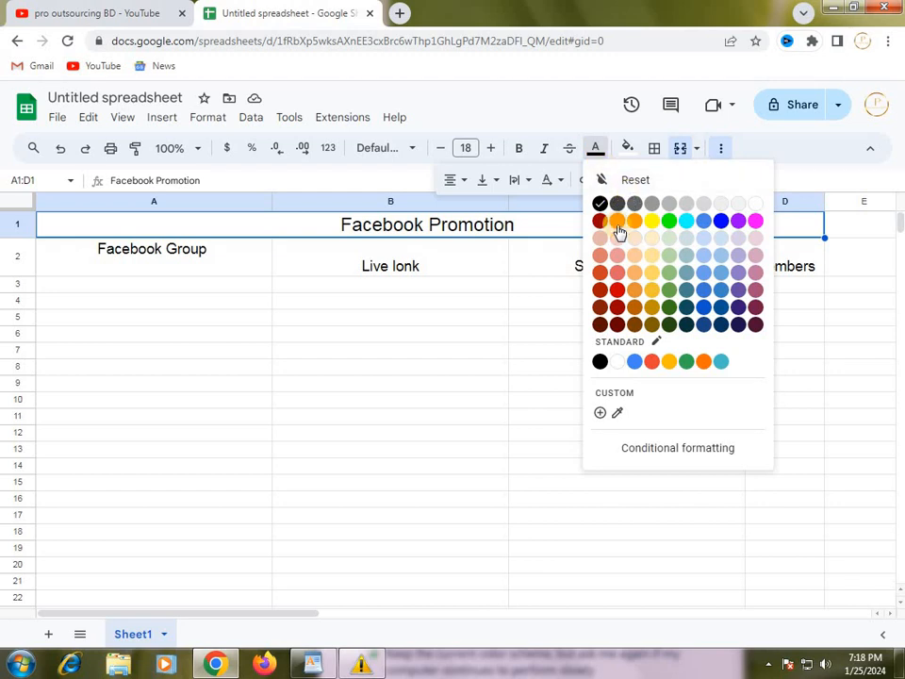
{"action": "left_click", "coordinate": [667, 325]}
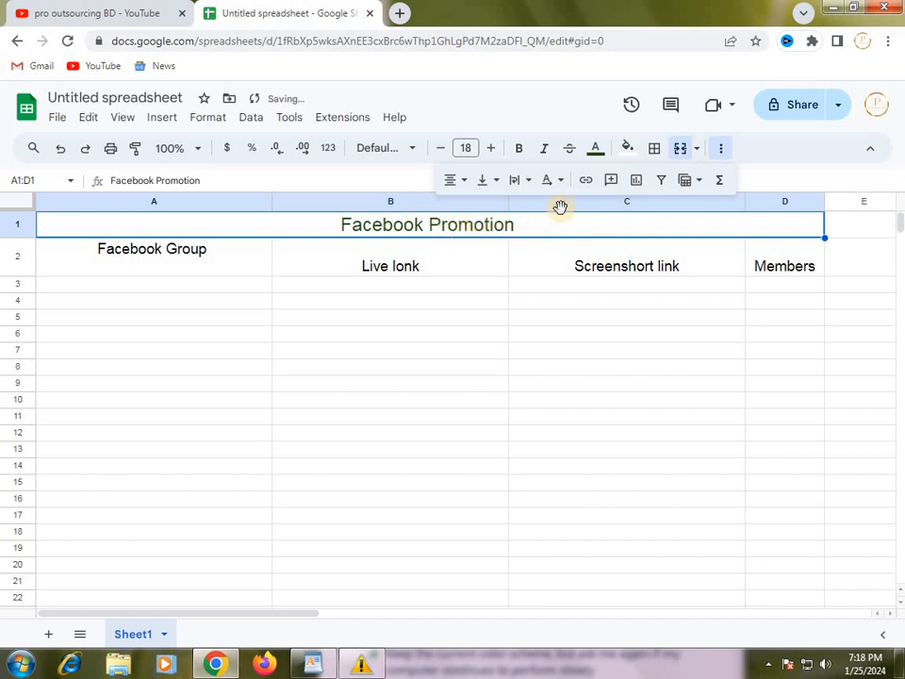
{"action": "left_click", "coordinate": [633, 151]}
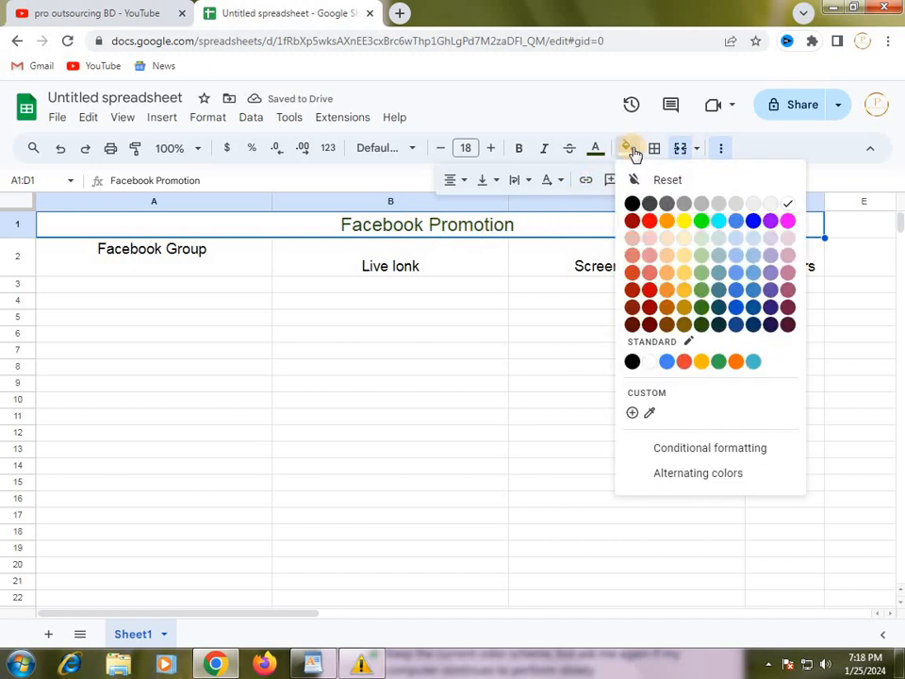
{"action": "left_click", "coordinate": [649, 293]}
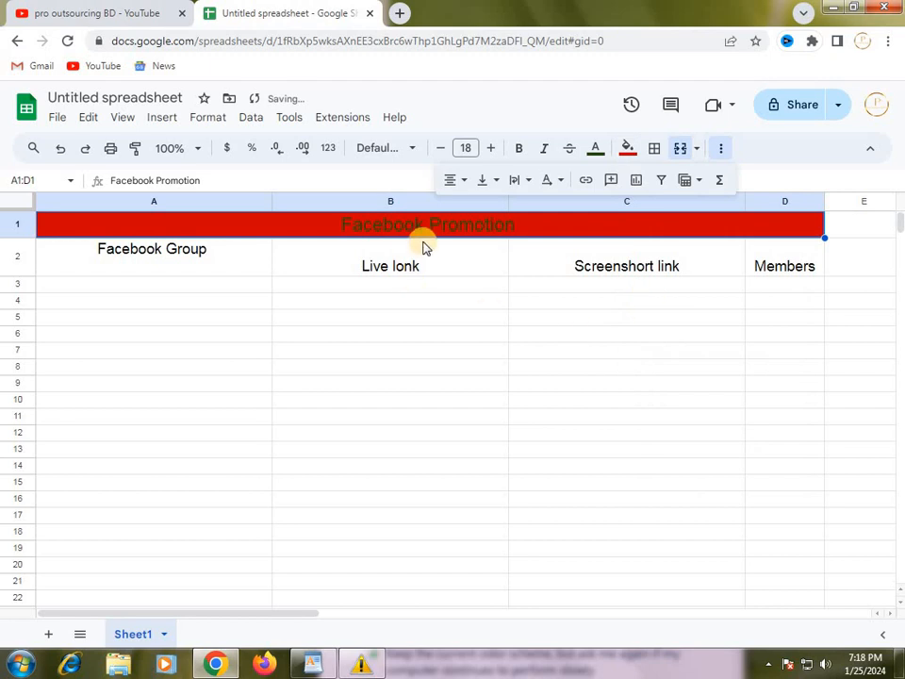
Set the text color of the merged "Facebook Promotion" title to white.
{"action": "left_click", "coordinate": [597, 151]}
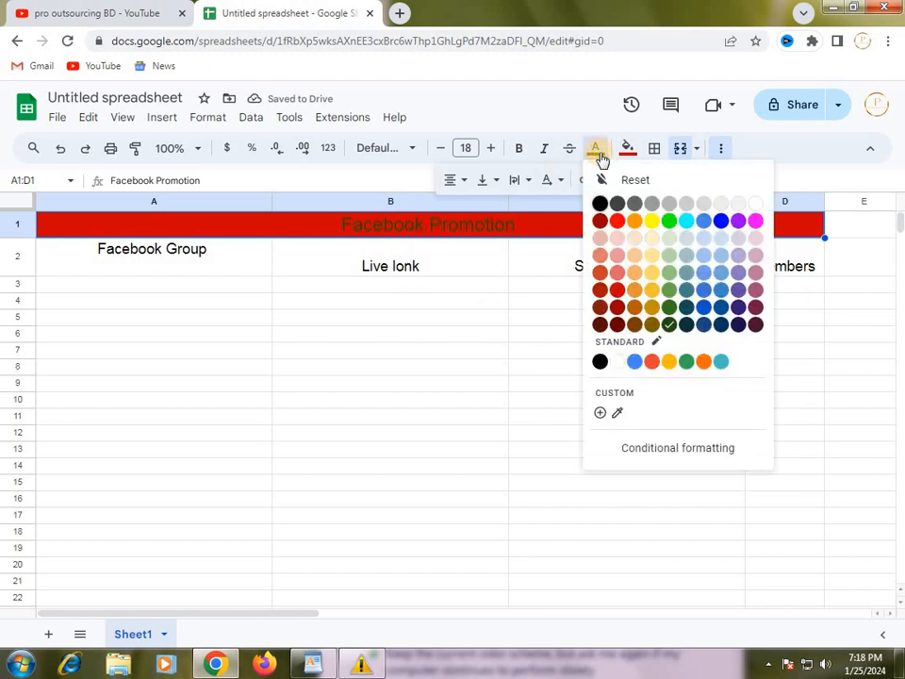
{"action": "left_click", "coordinate": [754, 206]}
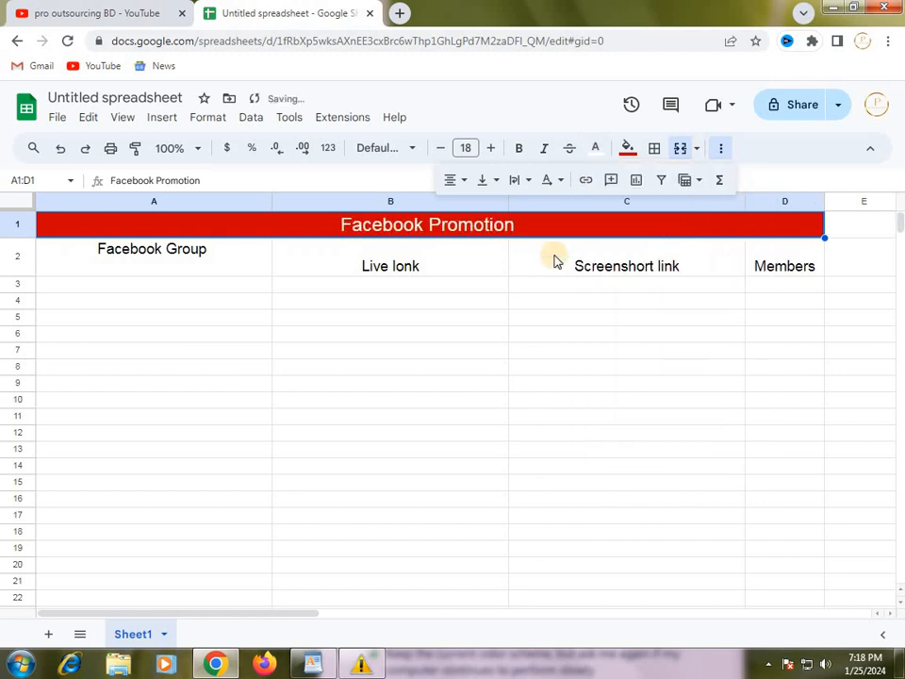
{"action": "left_click", "coordinate": [508, 309]}
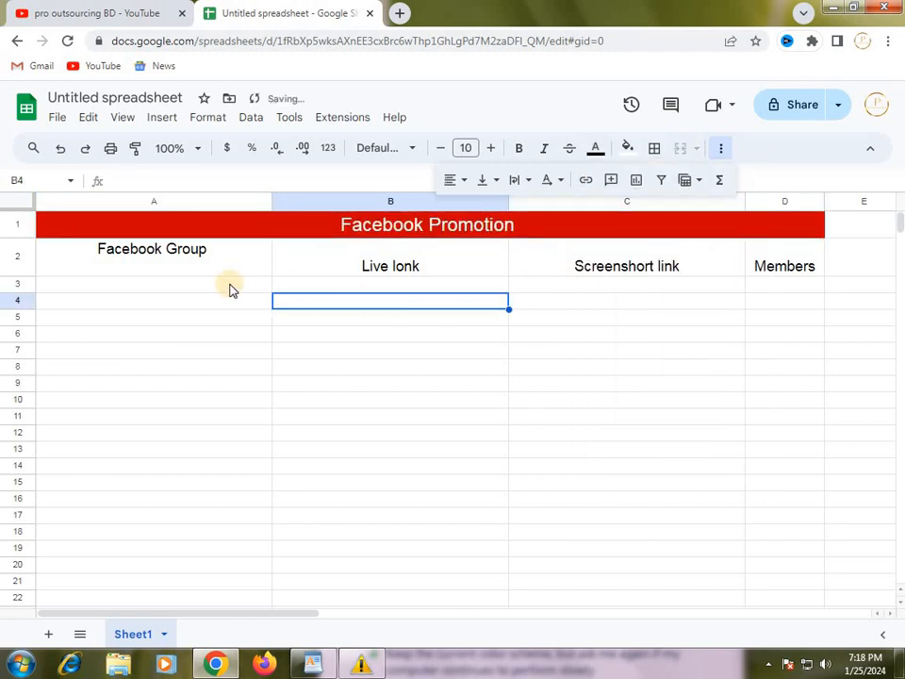
Set the text color of all the headings in row 2 to dark green.
{"action": "left_click", "coordinate": [133, 252]}
{"action": "left_click", "coordinate": [11, 251]}
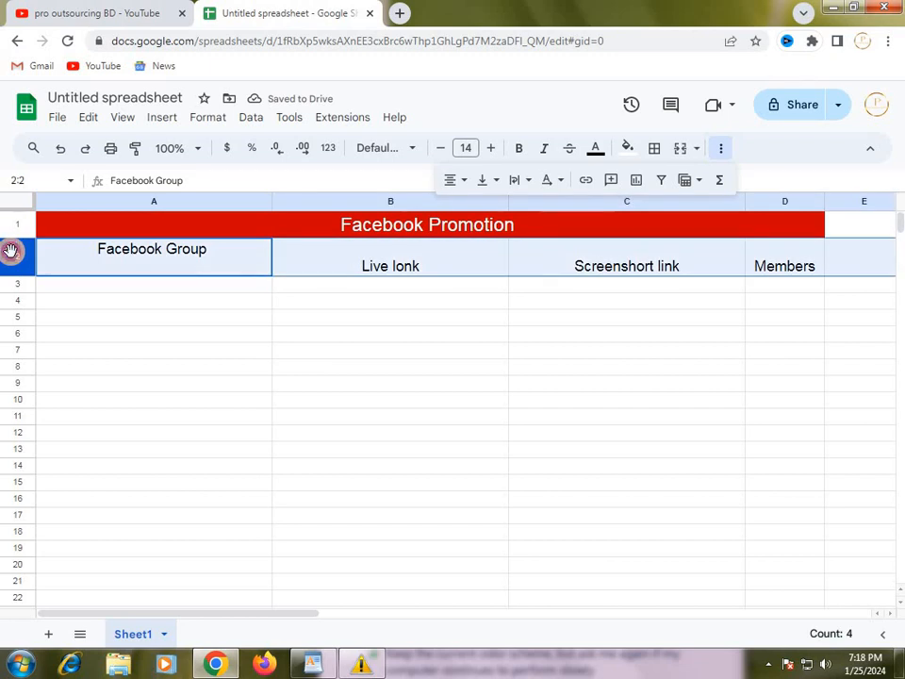
{"action": "left_click", "coordinate": [603, 155]}
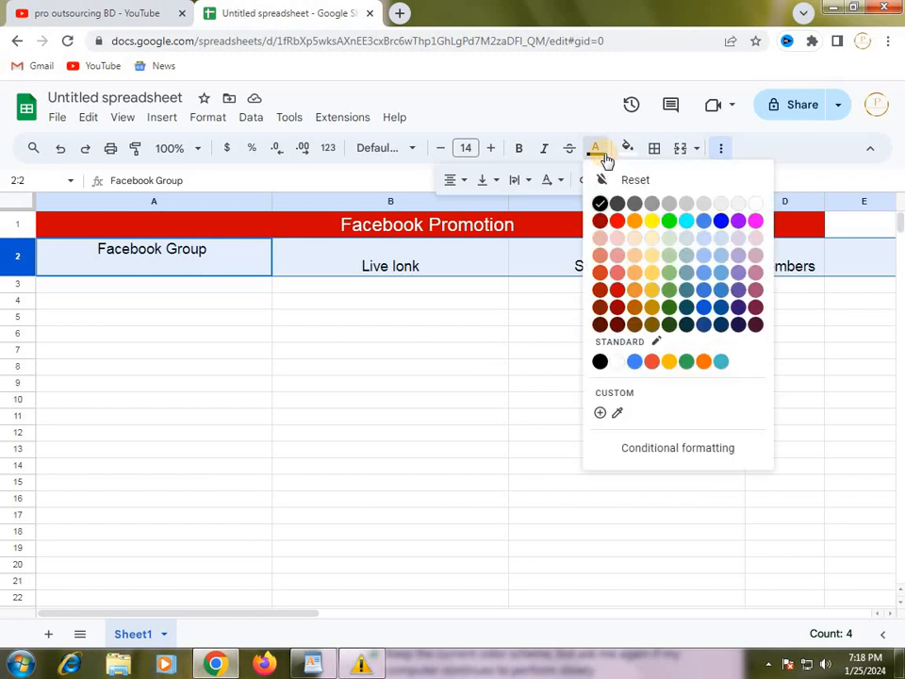
{"action": "left_click", "coordinate": [668, 311]}
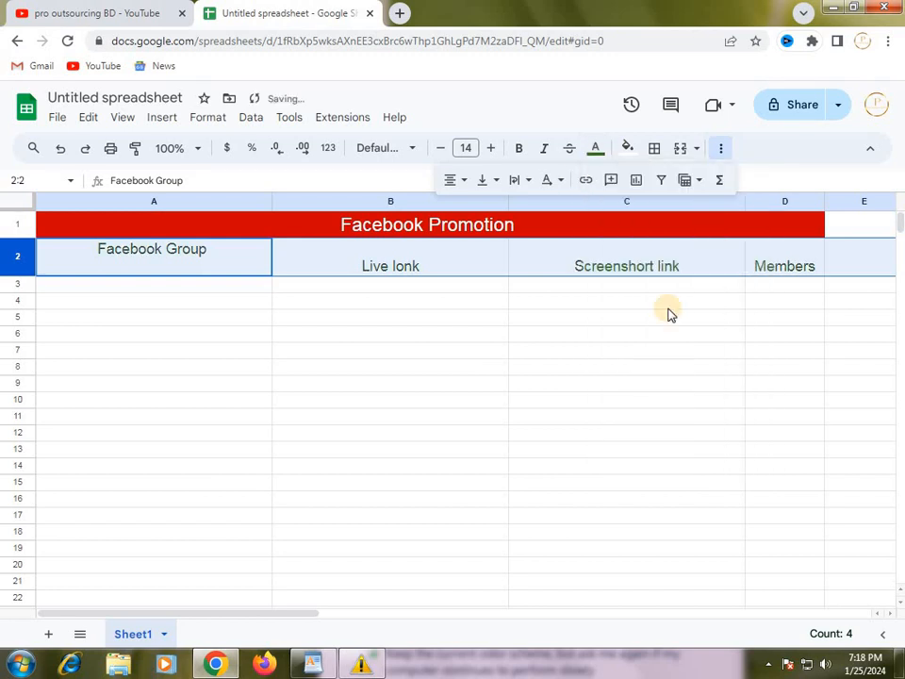
Give all the headings in row 2 orange-yellow text and a red fill.
{"action": "left_click", "coordinate": [599, 152]}
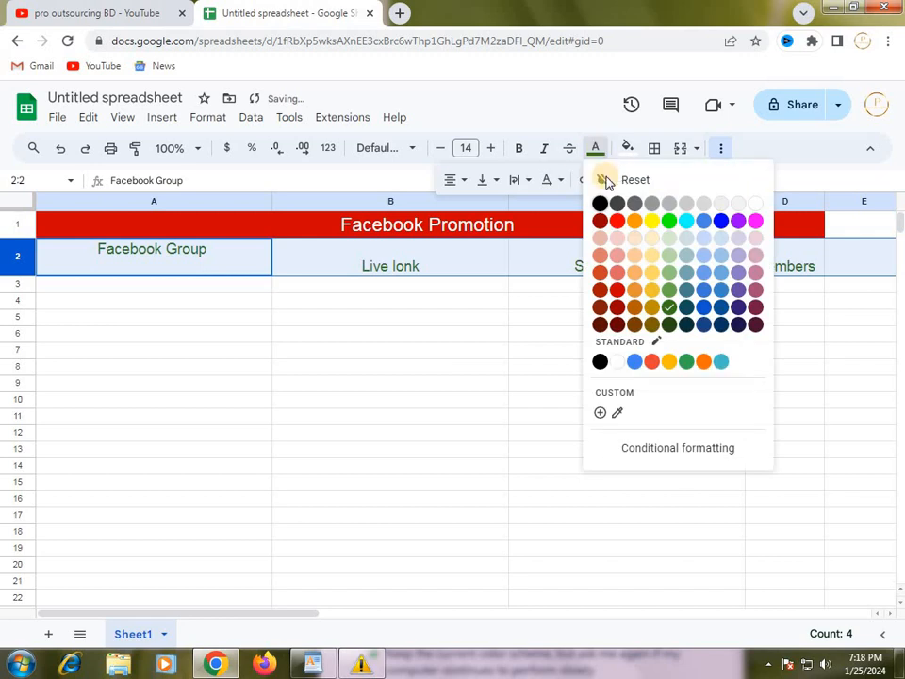
{"action": "left_click", "coordinate": [673, 364]}
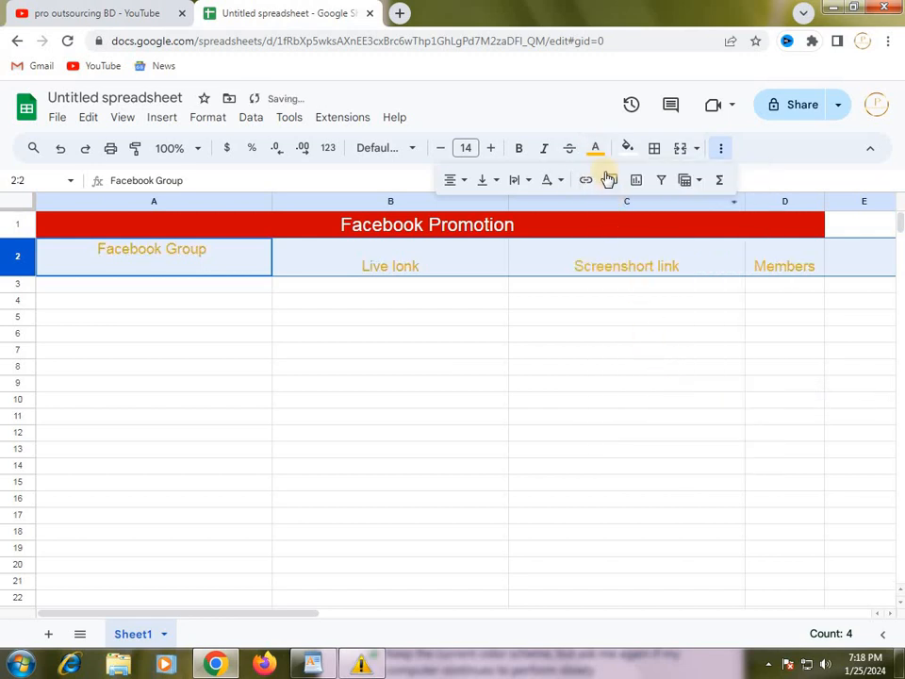
{"action": "left_click", "coordinate": [629, 151]}
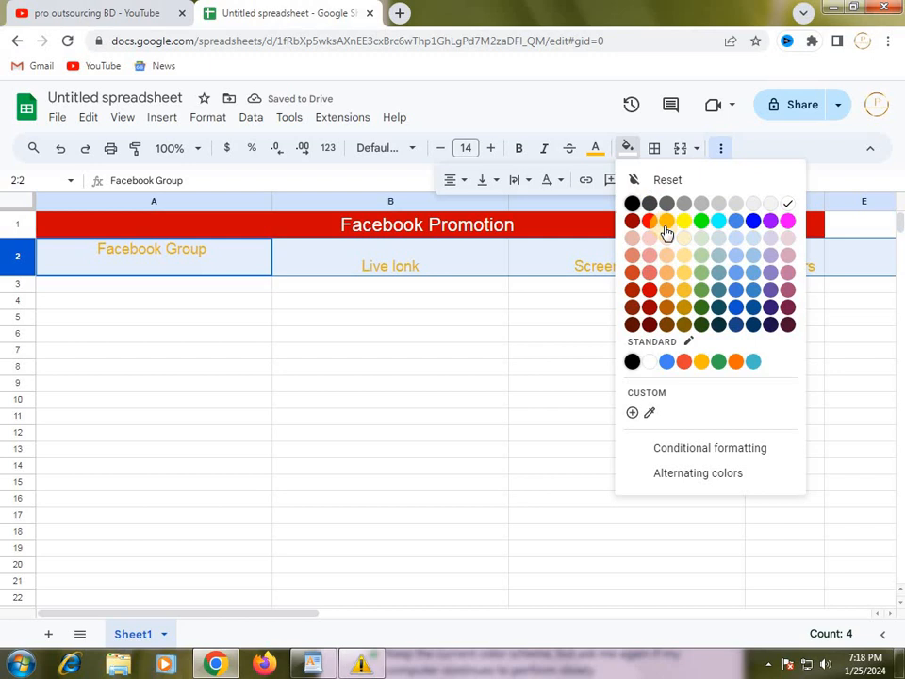
{"action": "left_click", "coordinate": [650, 291]}
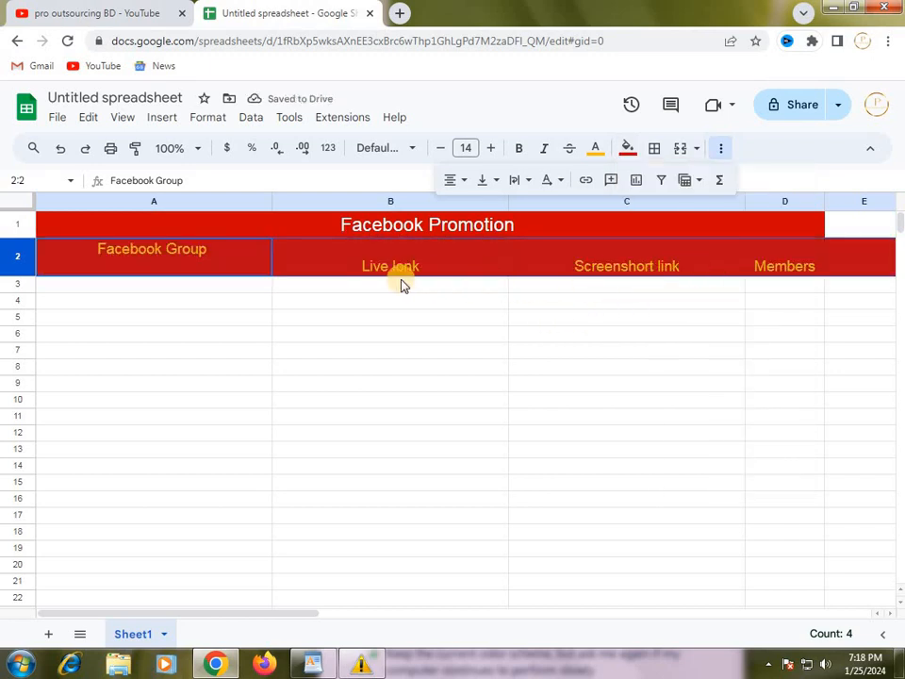
{"action": "left_click", "coordinate": [429, 335]}
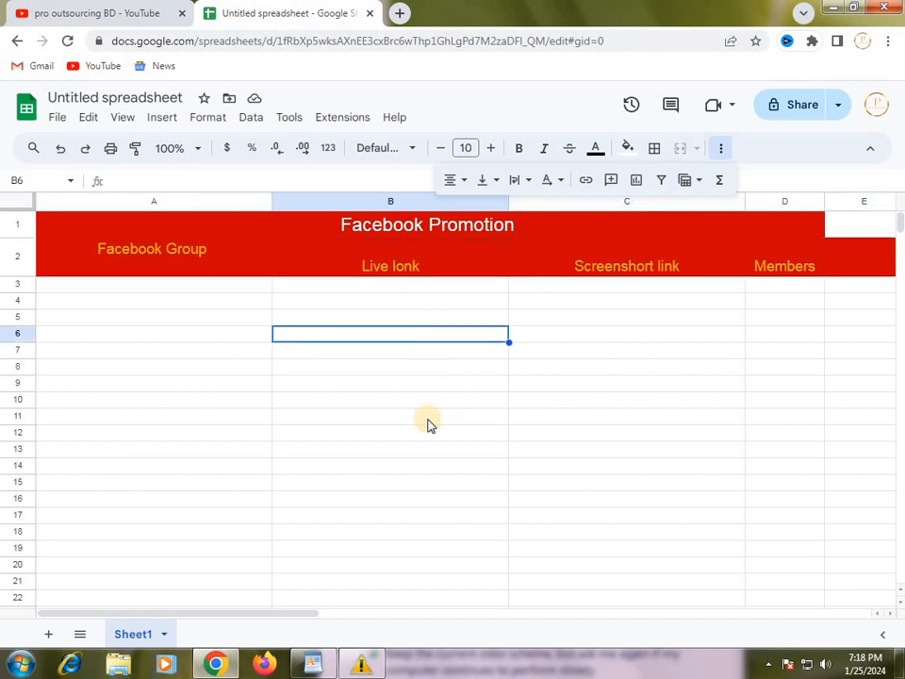
{"action": "left_click", "coordinate": [183, 253]}
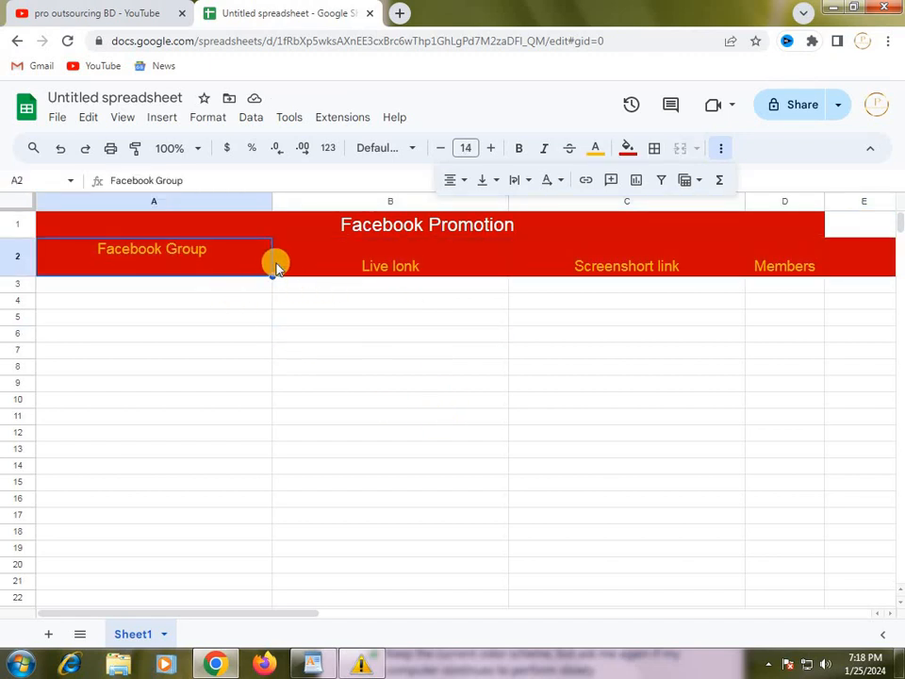
{"action": "left_click", "coordinate": [343, 306]}
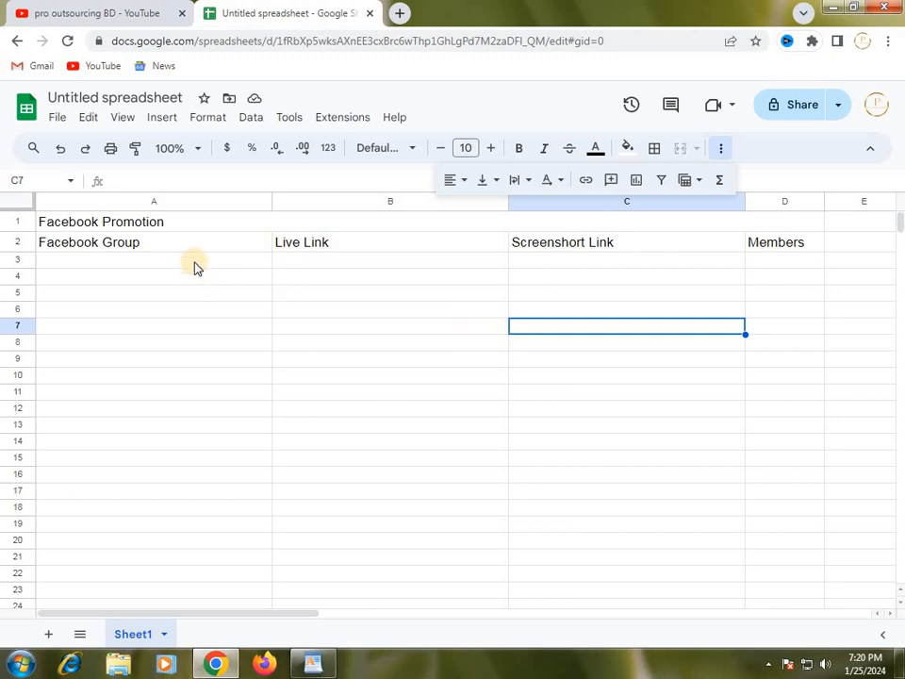
{"action": "left_click", "coordinate": [195, 273]}
{"action": "left_click", "coordinate": [167, 243]}
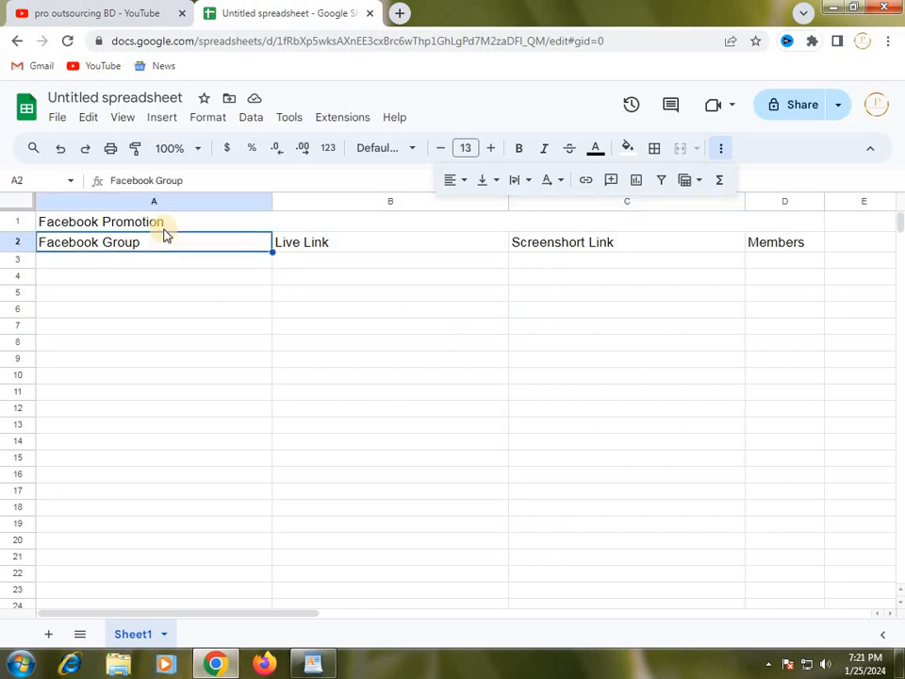
{"action": "left_click", "coordinate": [154, 227]}
{"action": "left_click", "coordinate": [168, 295]}
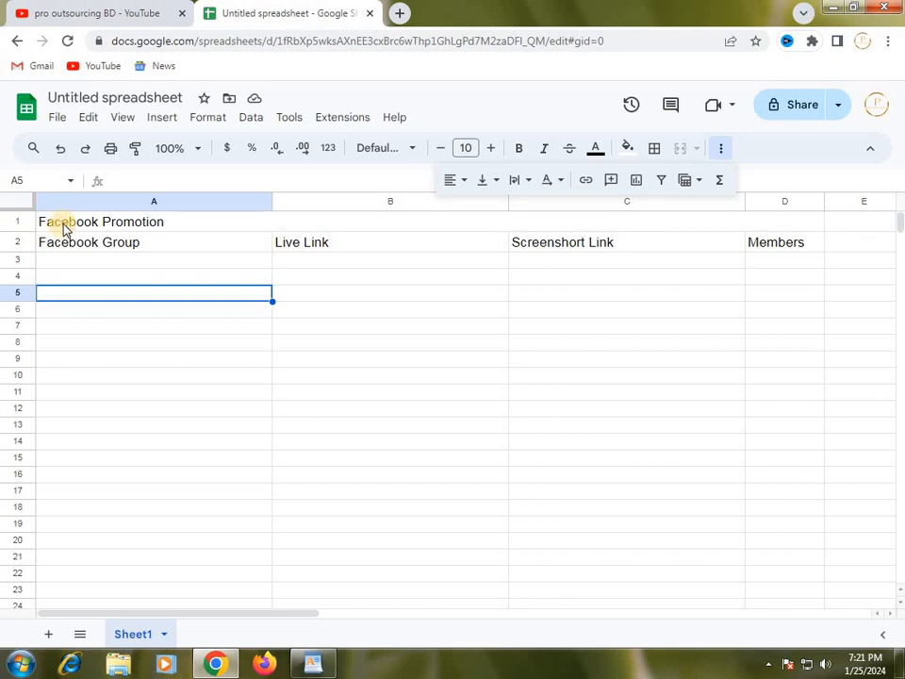
{"action": "left_click", "coordinate": [49, 226]}
{"action": "left_click", "coordinate": [18, 222]}
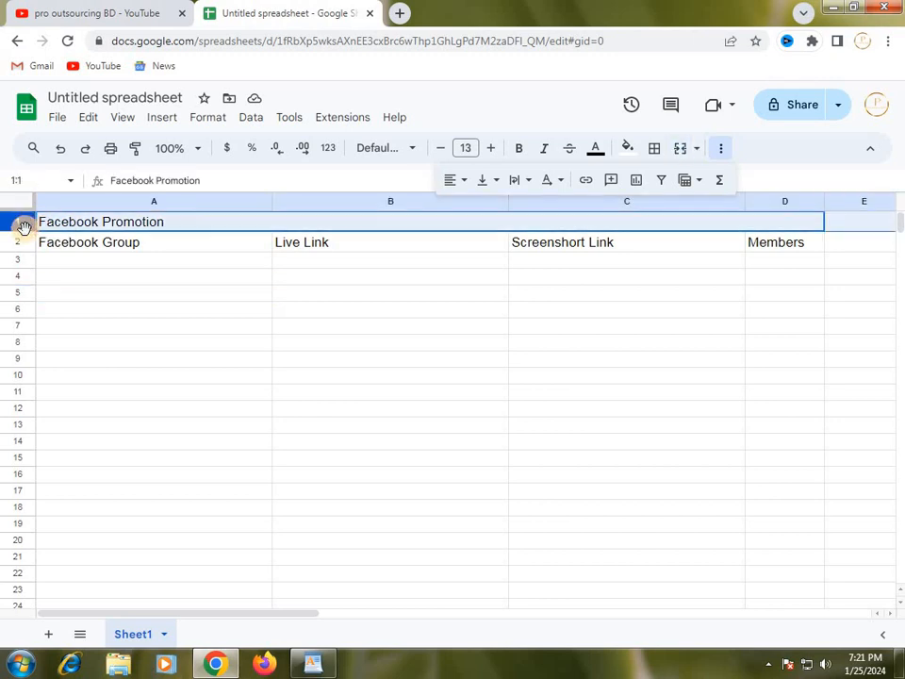
{"action": "left_click", "coordinate": [19, 242]}
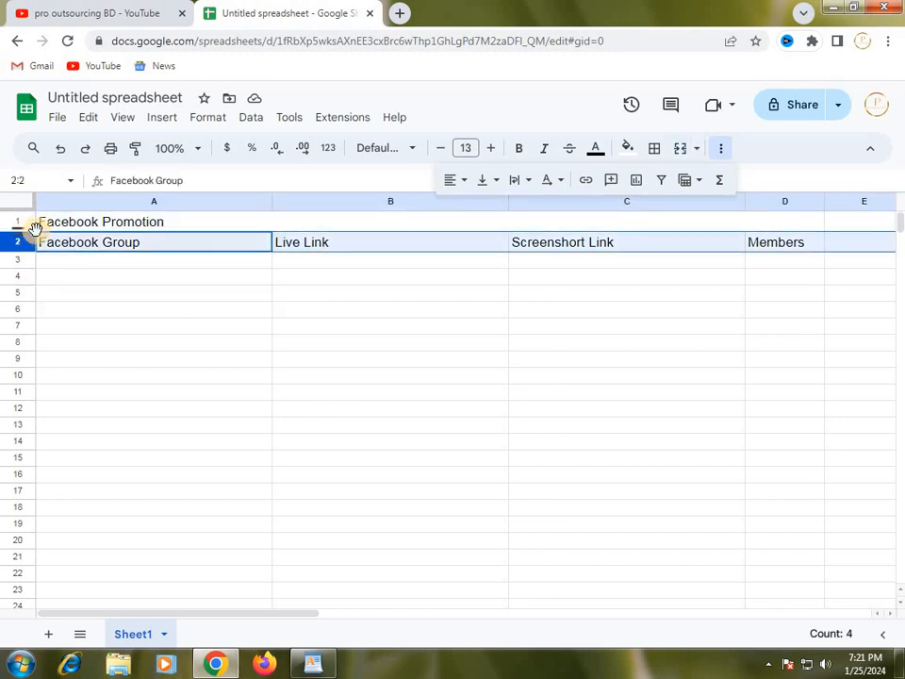
{"action": "left_click", "coordinate": [90, 276]}
Set the merged "Facebook Promotion" title in row 1 to font size 18 and center it horizontally.
{"action": "left_click", "coordinate": [20, 223]}
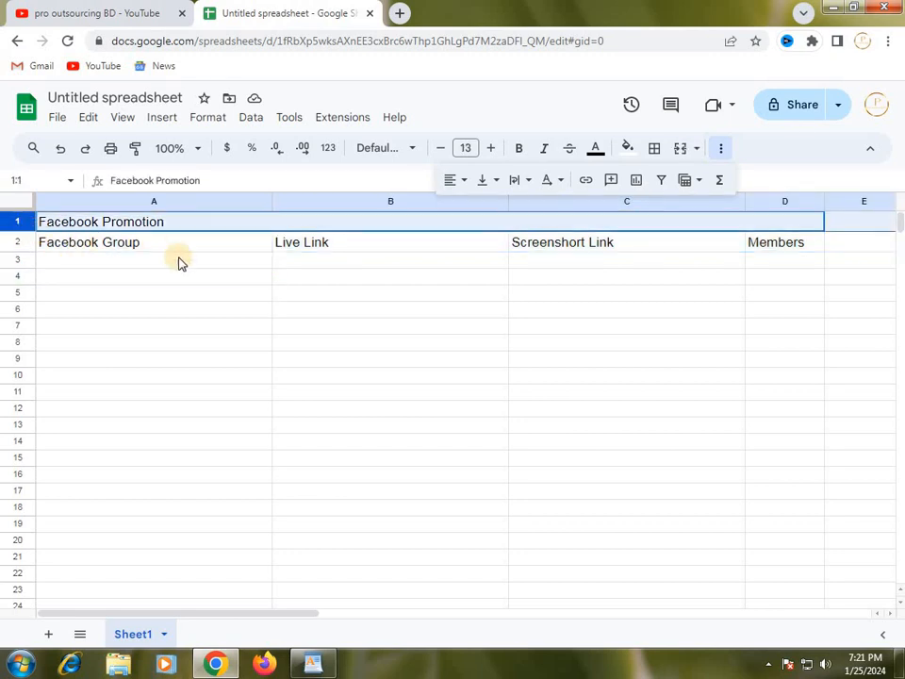
{"action": "left_click", "coordinate": [492, 151]}
{"action": "left_click", "coordinate": [492, 151]}
{"action": "left_click", "coordinate": [492, 150]}
{"action": "left_click", "coordinate": [493, 151]}
{"action": "left_click", "coordinate": [492, 150]}
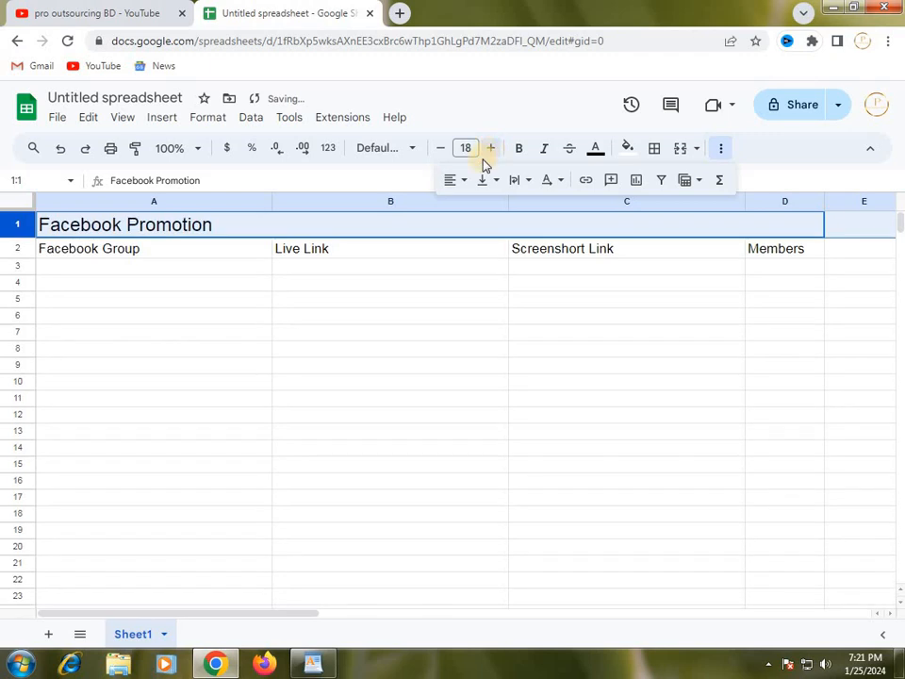
{"action": "left_click", "coordinate": [466, 182]}
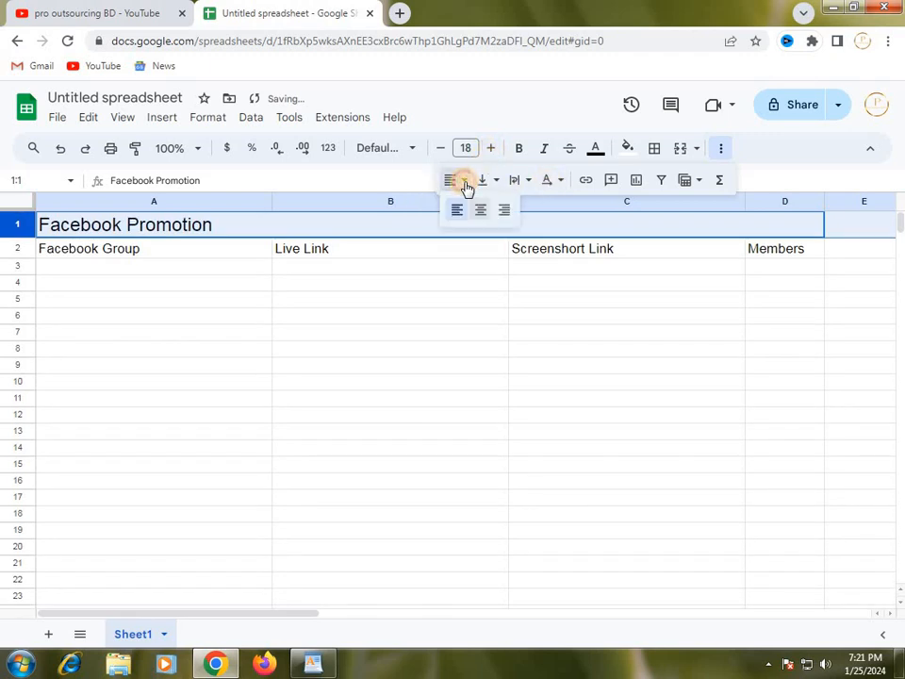
{"action": "left_click", "coordinate": [480, 209]}
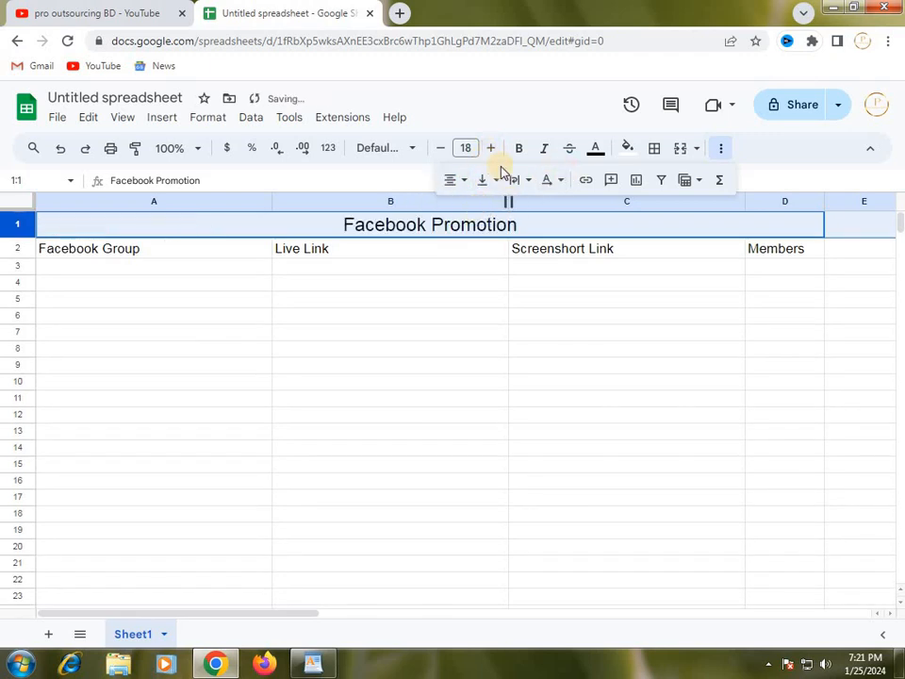
Set all the headings in row 2 to font size 15 and center them horizontally.
{"action": "left_click", "coordinate": [16, 251]}
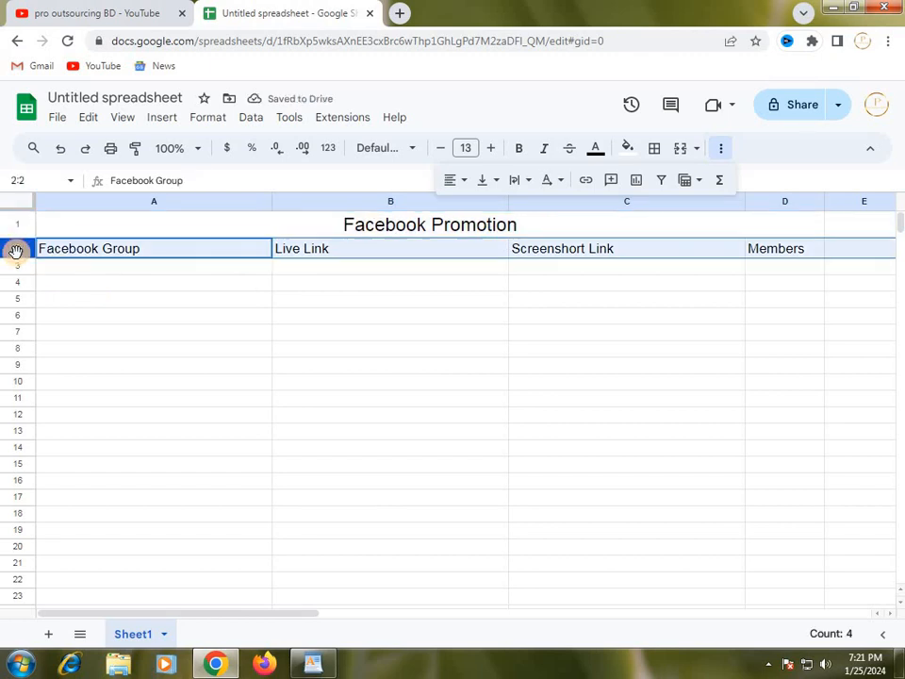
{"action": "left_click", "coordinate": [494, 149]}
{"action": "left_click", "coordinate": [494, 149]}
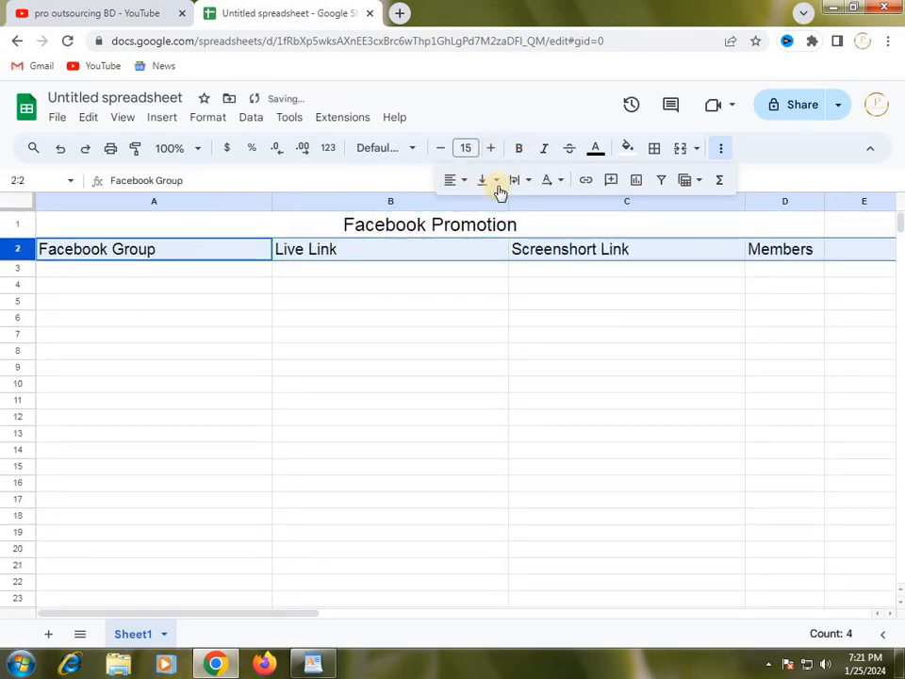
{"action": "left_click", "coordinate": [466, 184]}
{"action": "left_click", "coordinate": [482, 208]}
{"action": "left_click", "coordinate": [599, 341]}
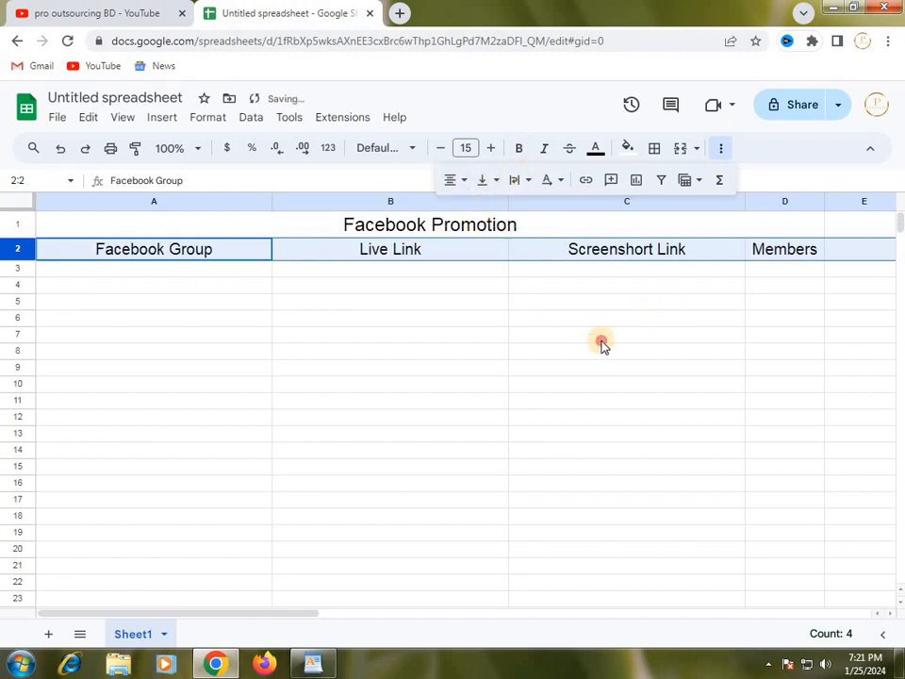
Give the merged "Facebook Promotion" title in row 1 yellow text and a dark red fill.
{"action": "left_click", "coordinate": [324, 234]}
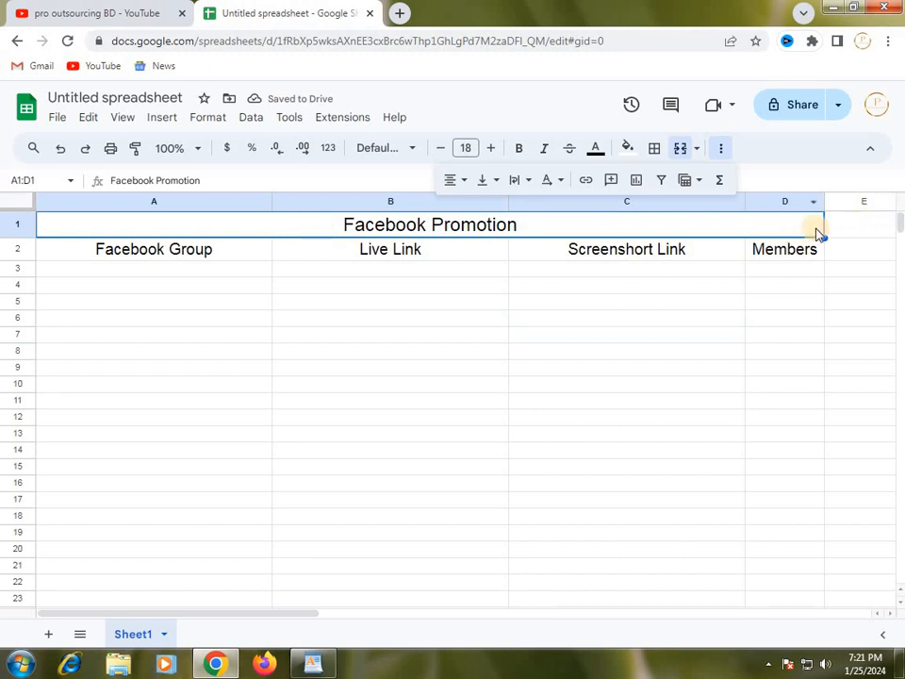
{"action": "left_click", "coordinate": [811, 257]}
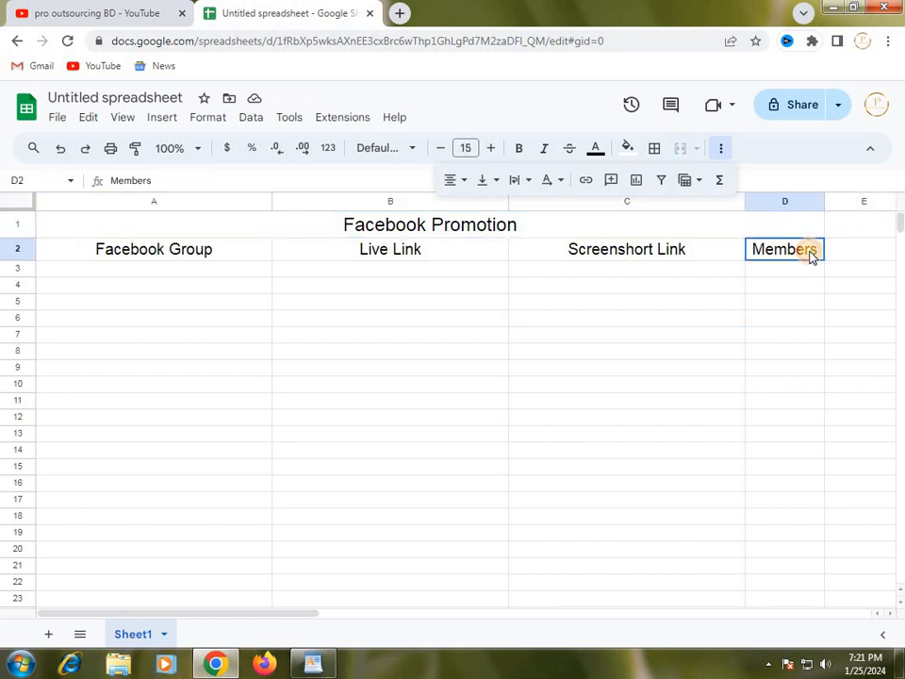
{"action": "left_click", "coordinate": [688, 228]}
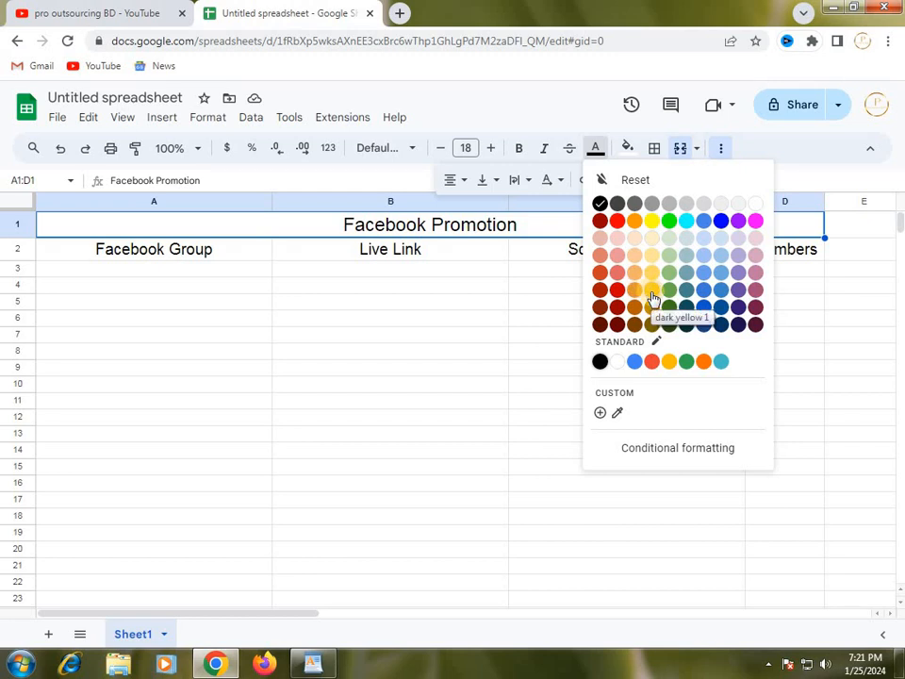
{"action": "left_click", "coordinate": [651, 239]}
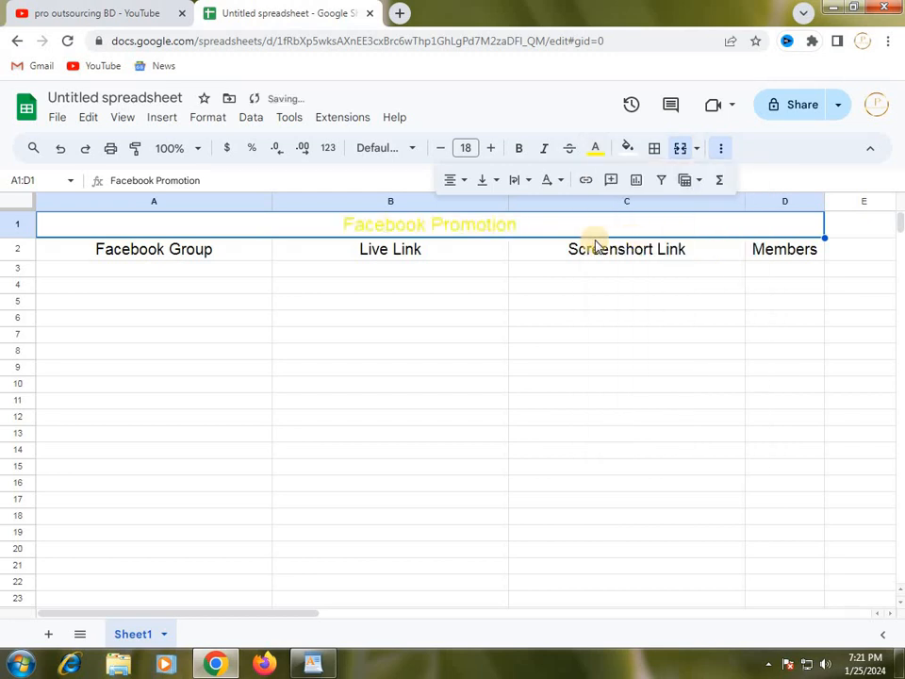
{"action": "left_click", "coordinate": [637, 155]}
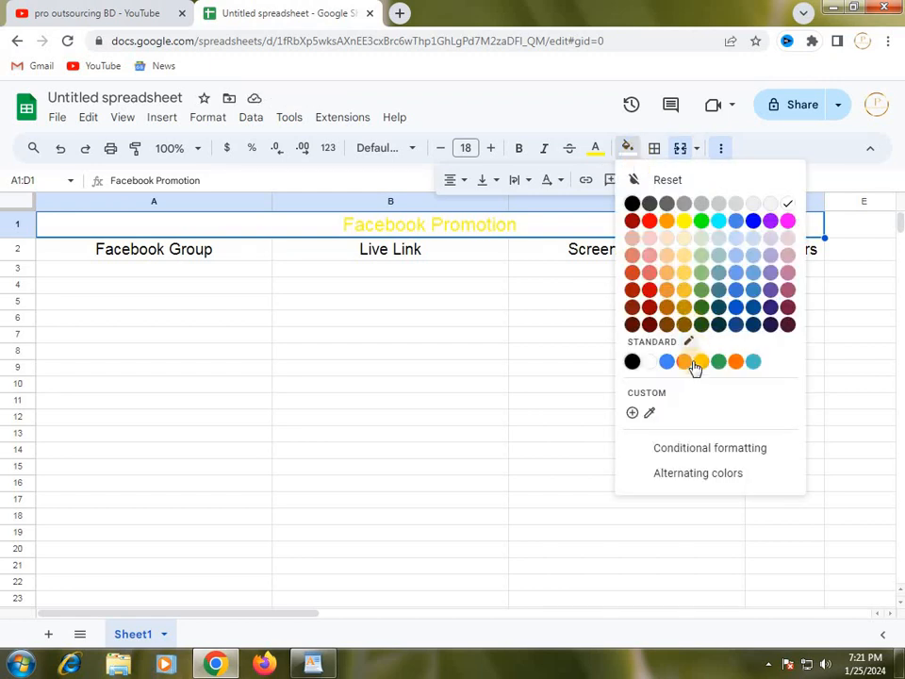
{"action": "left_click", "coordinate": [633, 222]}
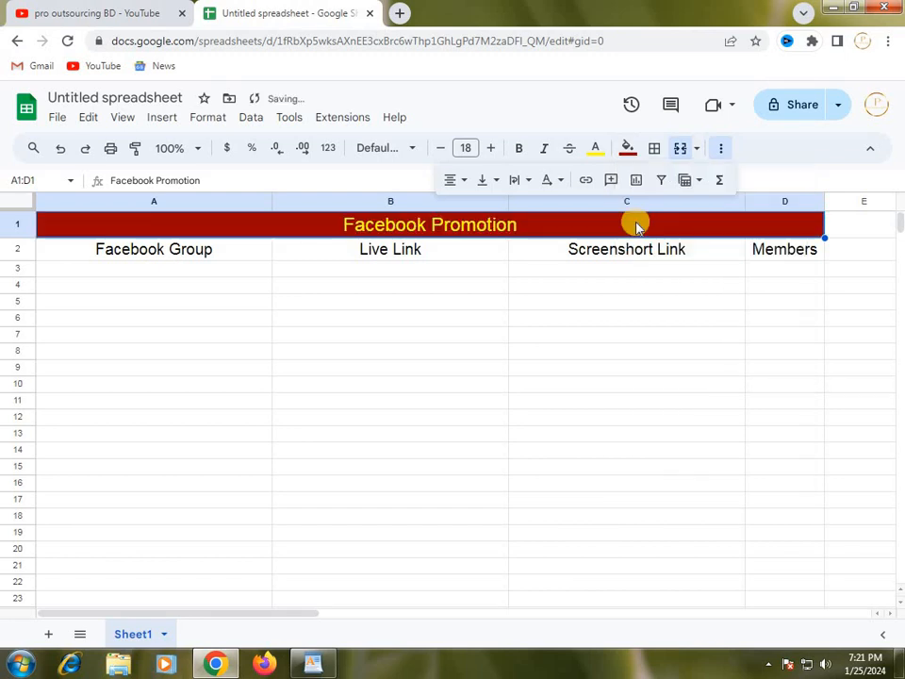
{"action": "left_click", "coordinate": [576, 288]}
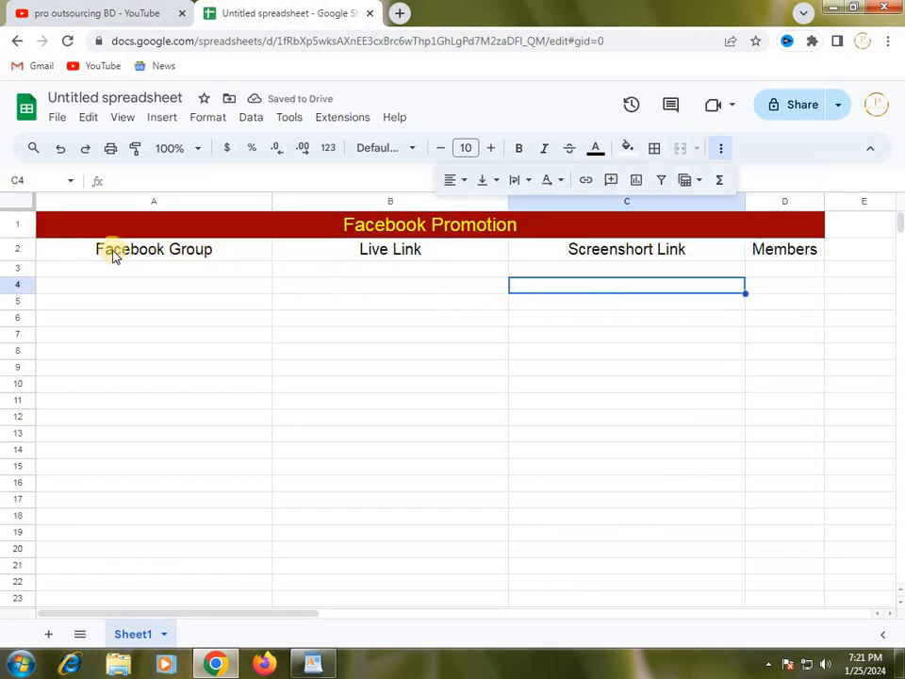
Give the whole heading row 2 a yellow fill and dark red text.
{"action": "left_click", "coordinate": [17, 249]}
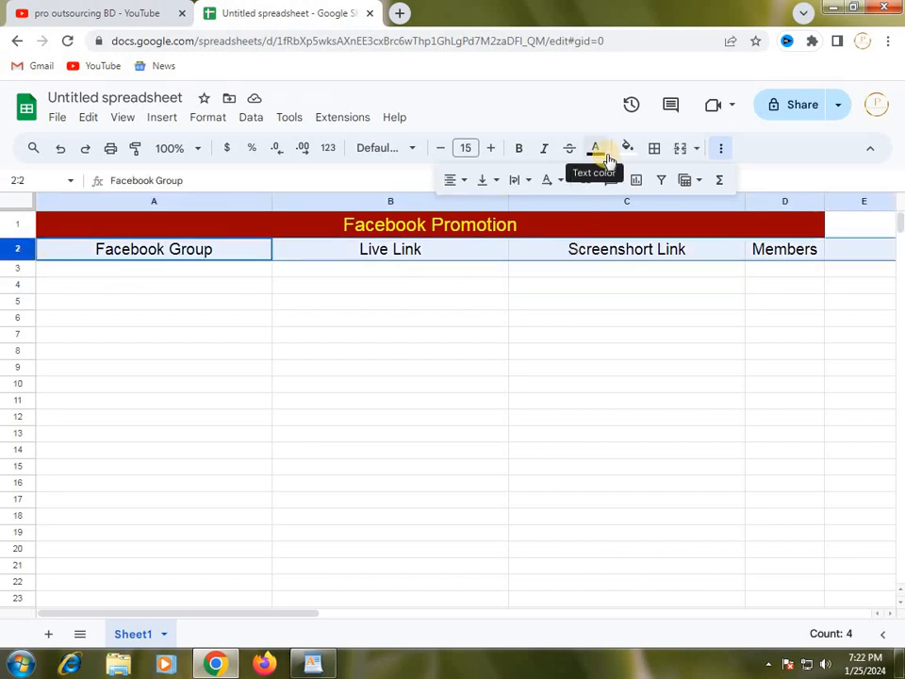
{"action": "left_click", "coordinate": [637, 154]}
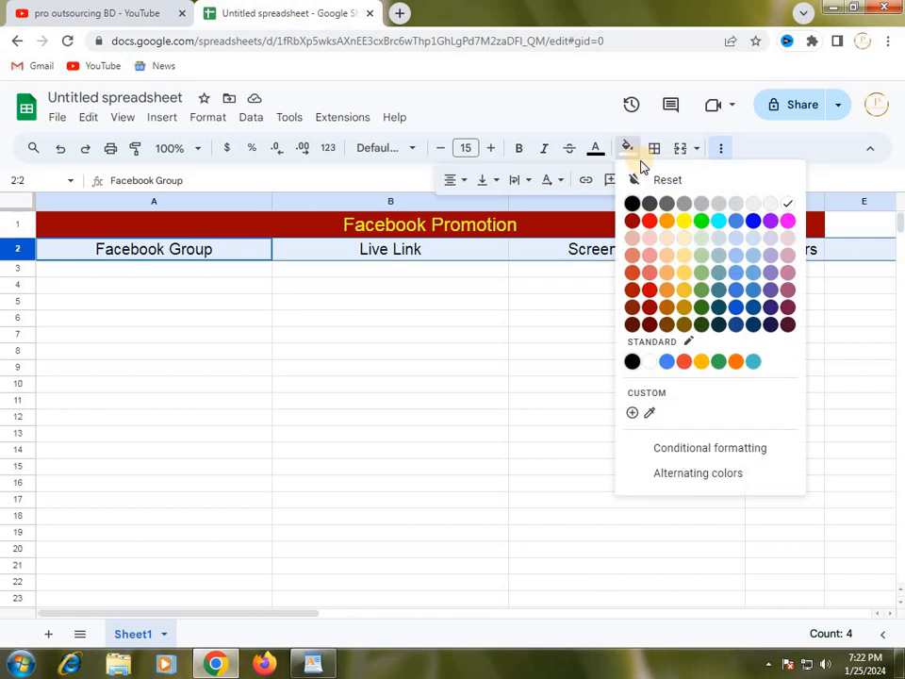
{"action": "left_click", "coordinate": [685, 221]}
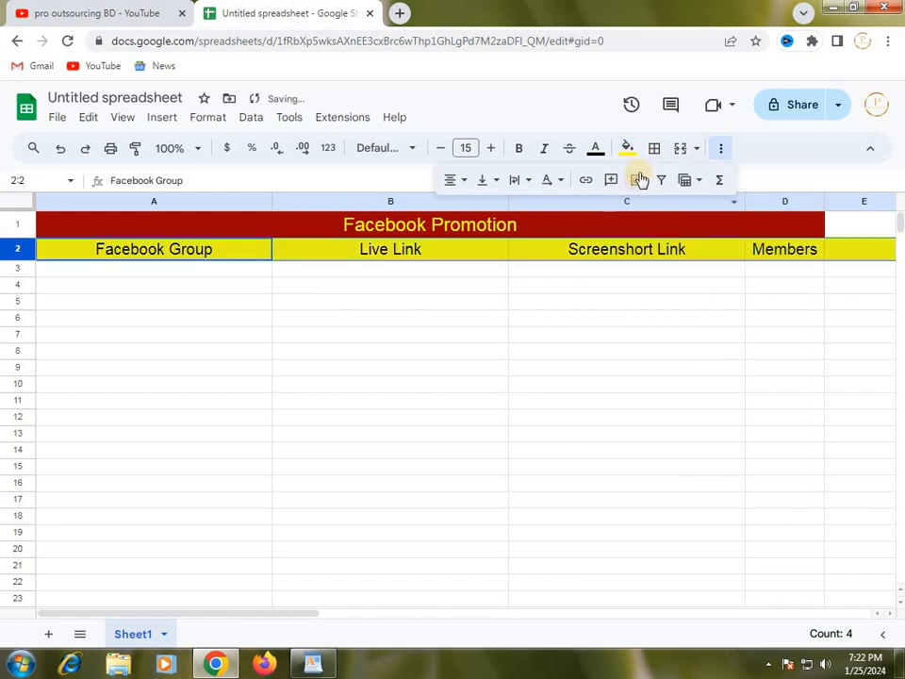
{"action": "left_click", "coordinate": [608, 157]}
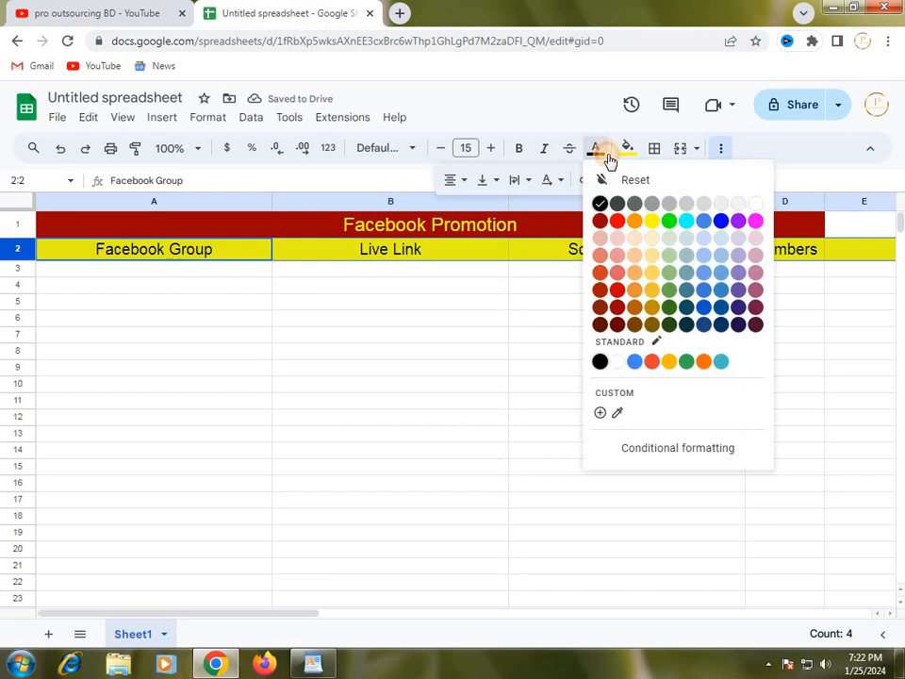
{"action": "left_click", "coordinate": [604, 222]}
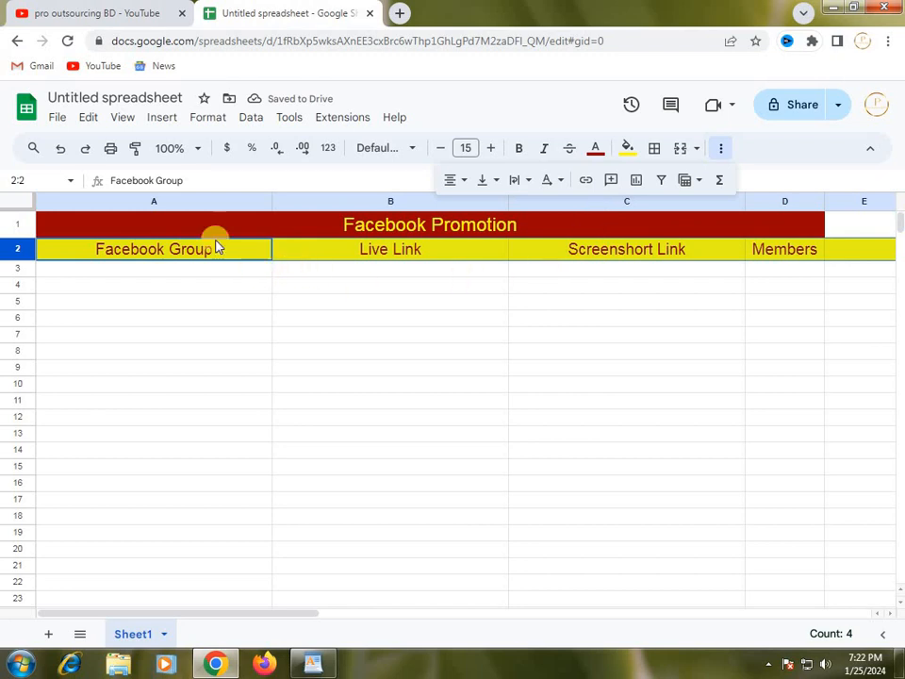
Make the "Facebook Promotion" title in row 1 and all the headings in row 2 bold.
{"action": "left_click", "coordinate": [440, 226]}
{"action": "left_click", "coordinate": [519, 151]}
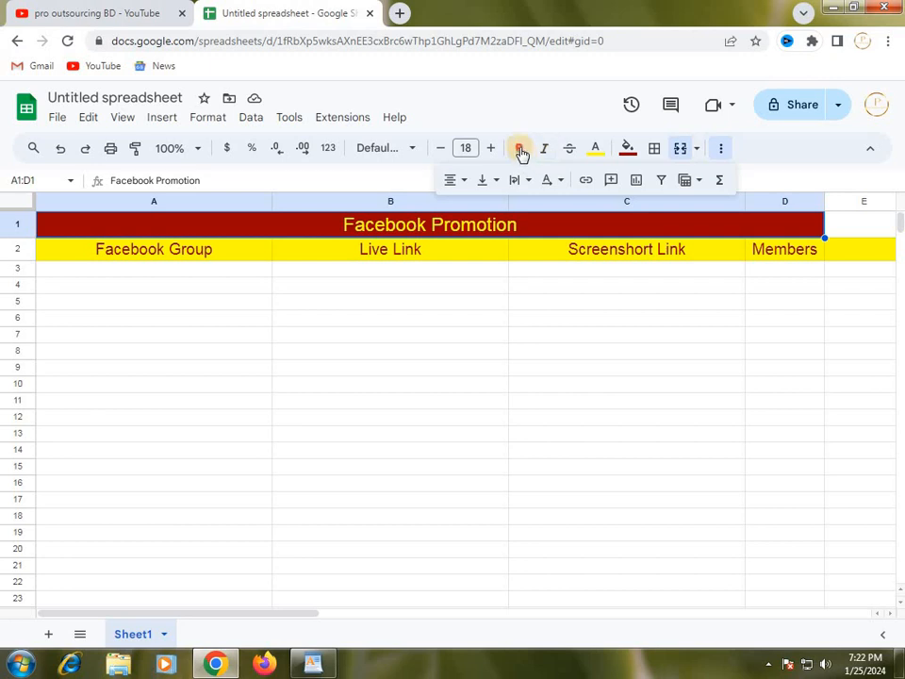
{"action": "left_click", "coordinate": [547, 285]}
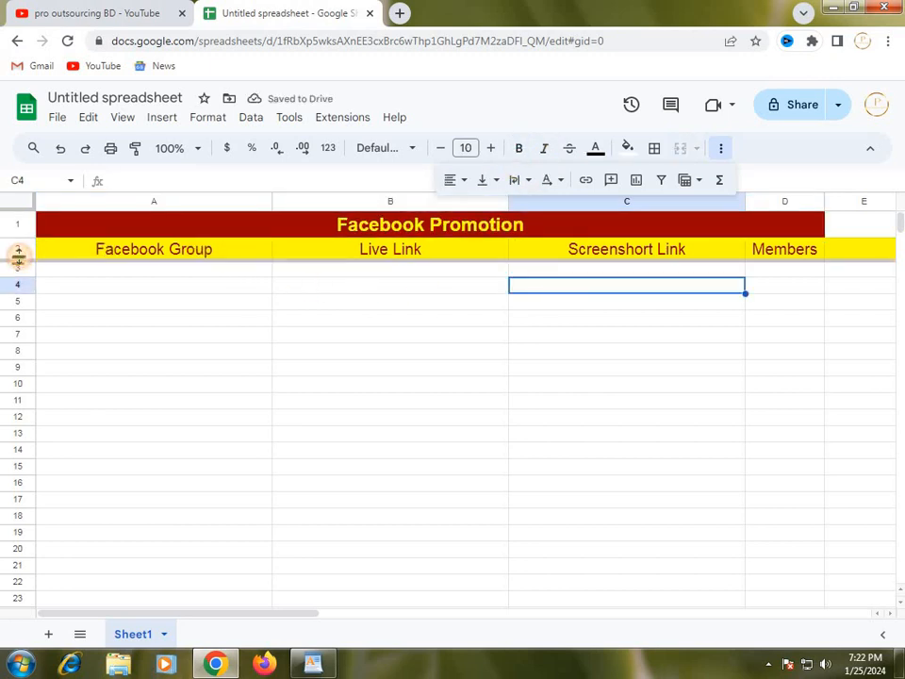
{"action": "left_click", "coordinate": [520, 151]}
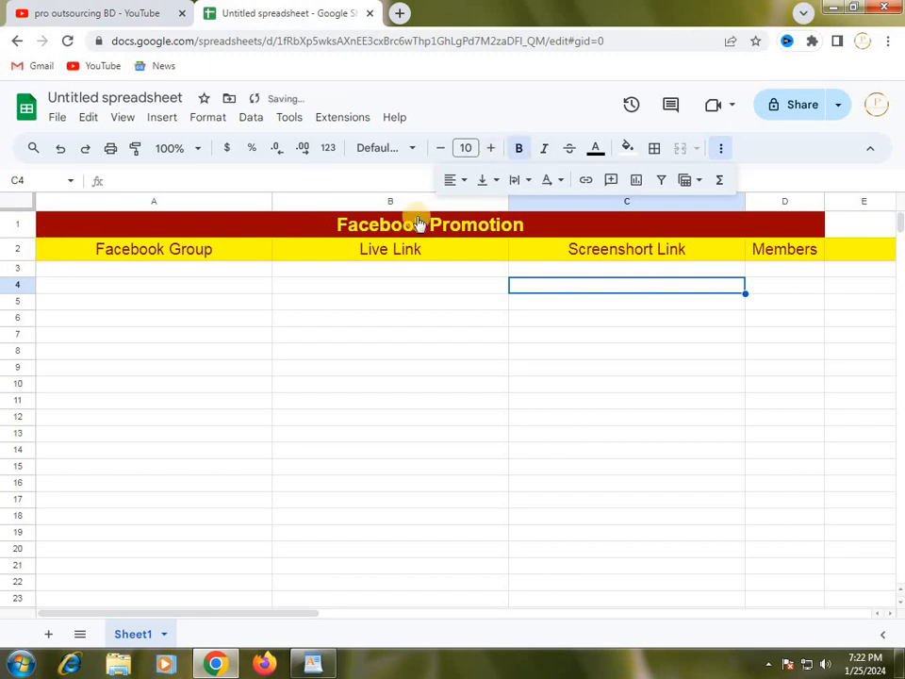
{"action": "left_click", "coordinate": [16, 249]}
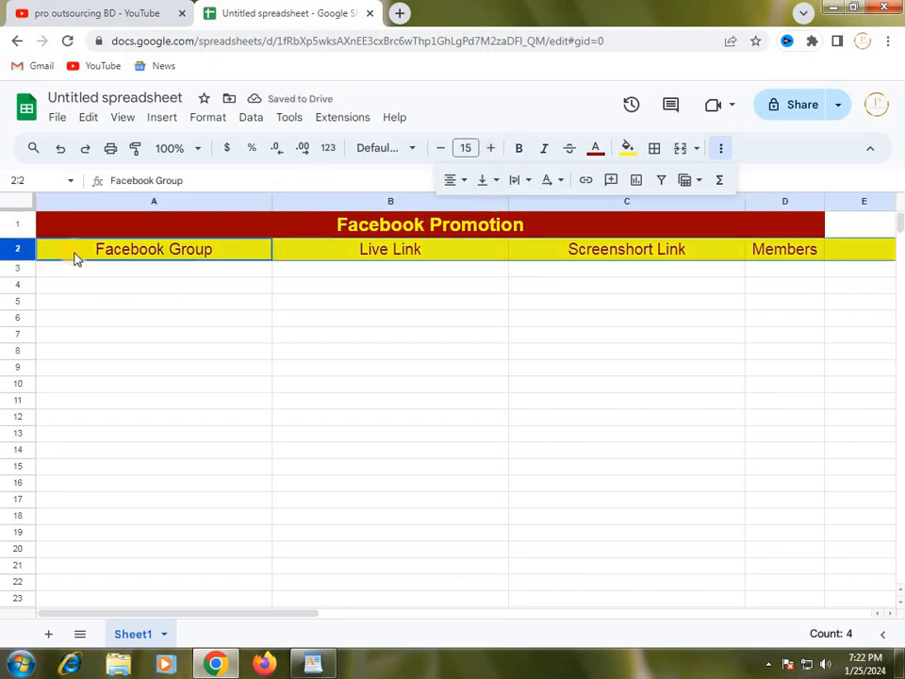
{"action": "left_click", "coordinate": [521, 152]}
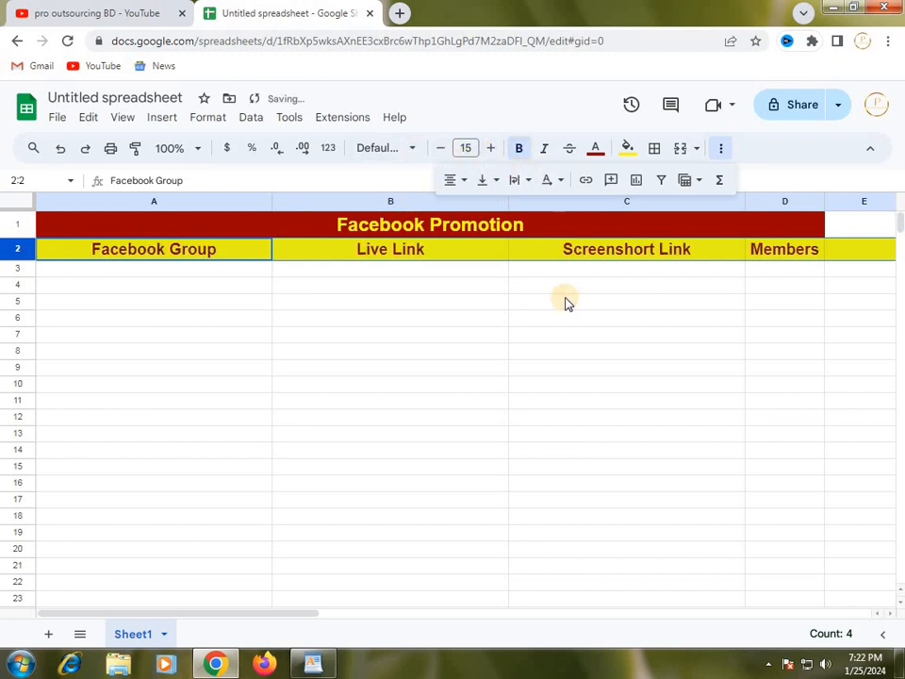
{"action": "left_click", "coordinate": [623, 304]}
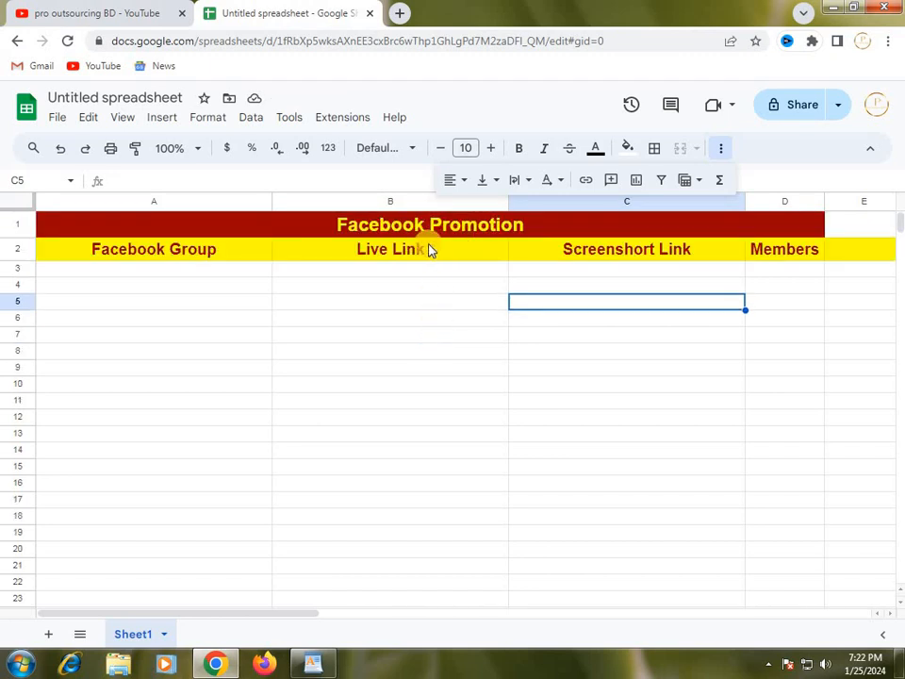
{"action": "scroll", "coordinate": [454, 329], "scroll_direction": "down", "scroll_amount": 5}
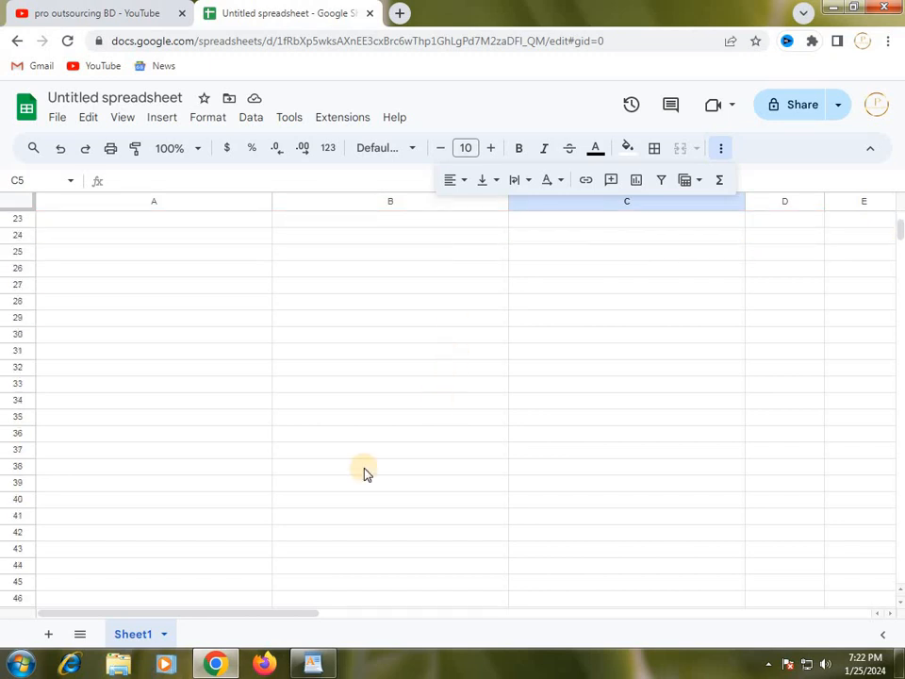
{"action": "left_click", "coordinate": [312, 514]}
{"action": "scroll", "coordinate": [394, 487], "scroll_direction": "up", "scroll_amount": 5}
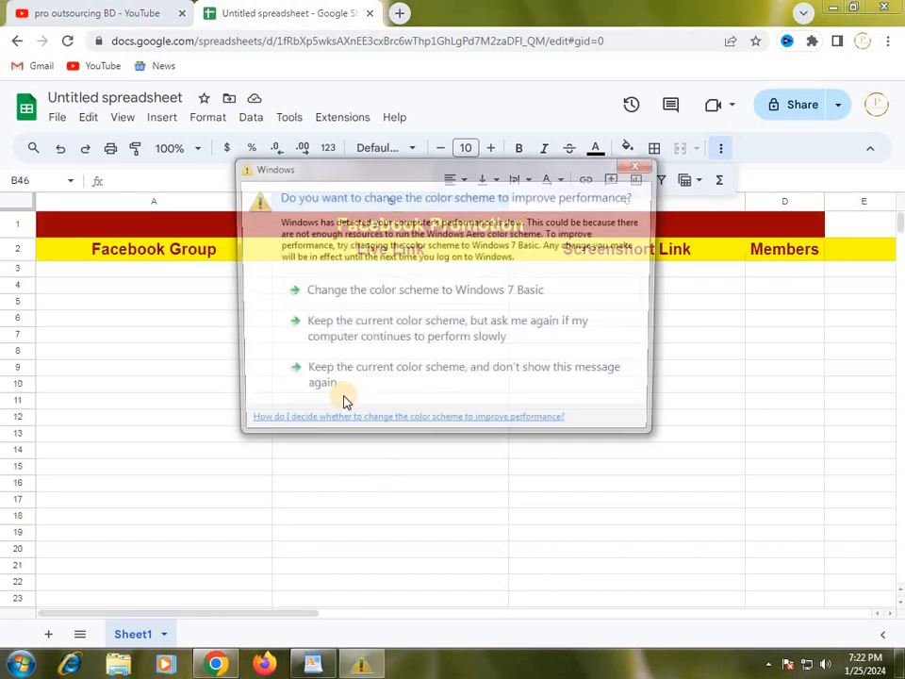
Move the Windows color scheme prompt out of the way and apply all borders to rows 1 through 36.
{"action": "left_click_drag", "start_coordinate": [421, 200], "coordinate": [477, 672]}
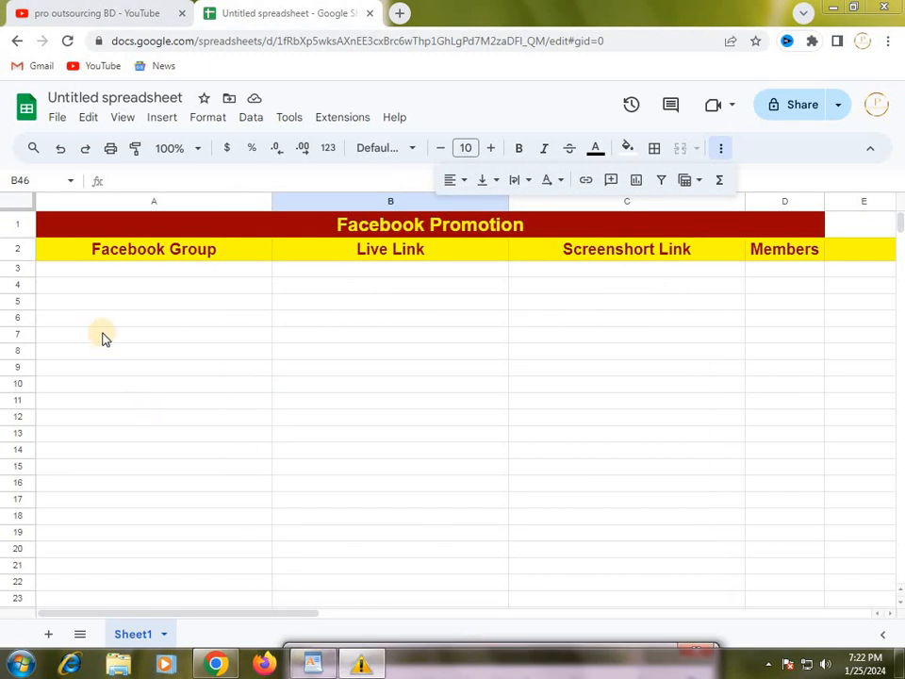
{"action": "left_click", "coordinate": [103, 336]}
{"action": "left_click_drag", "start_coordinate": [25, 227], "coordinate": [456, 582]}
{"action": "scroll", "coordinate": [577, 539], "scroll_direction": "up", "scroll_amount": 3}
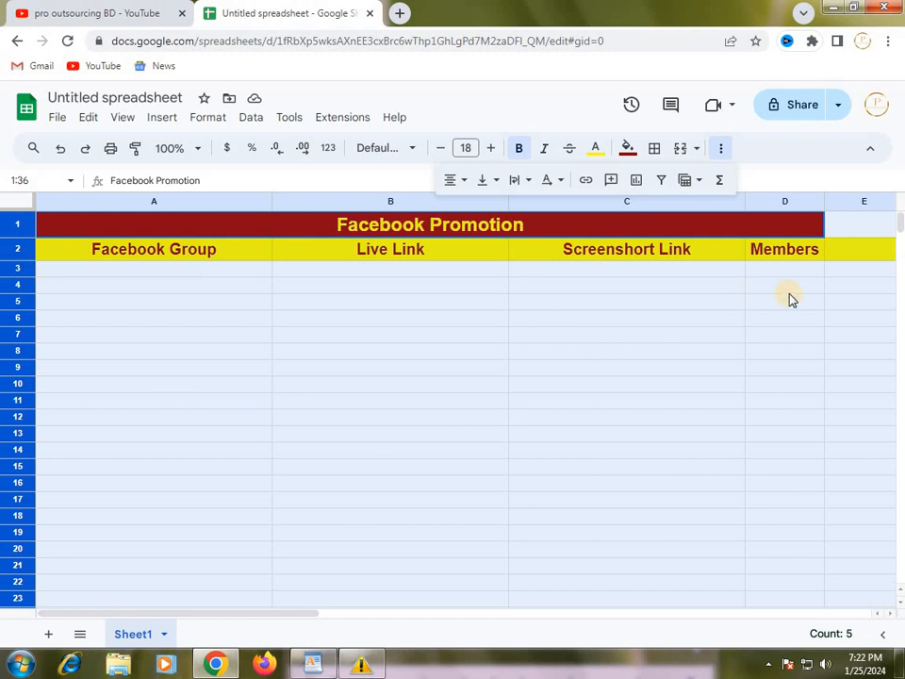
{"action": "left_click", "coordinate": [658, 153]}
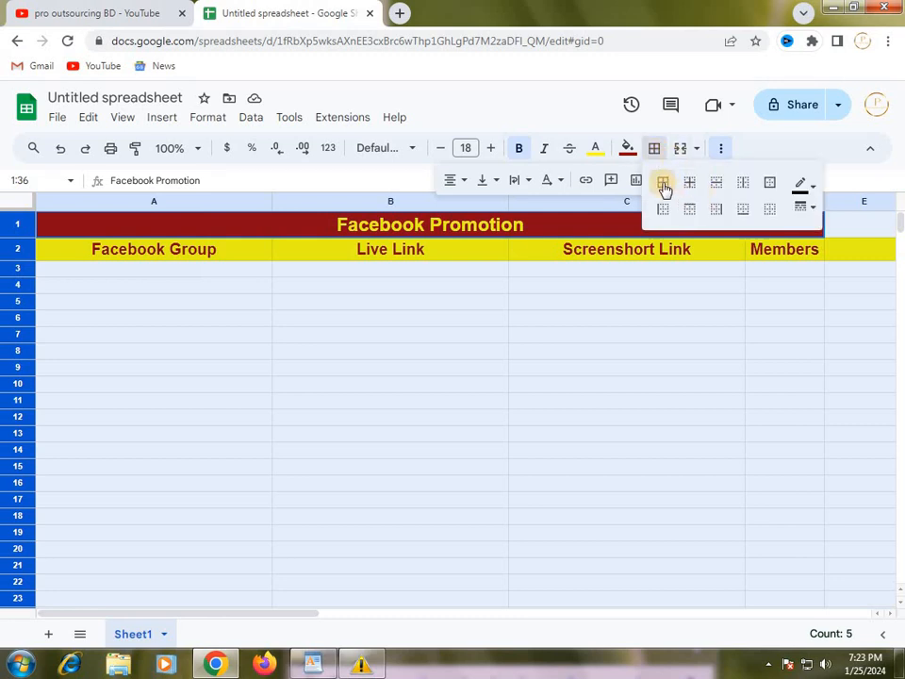
{"action": "left_click", "coordinate": [663, 185]}
{"action": "left_click", "coordinate": [635, 369]}
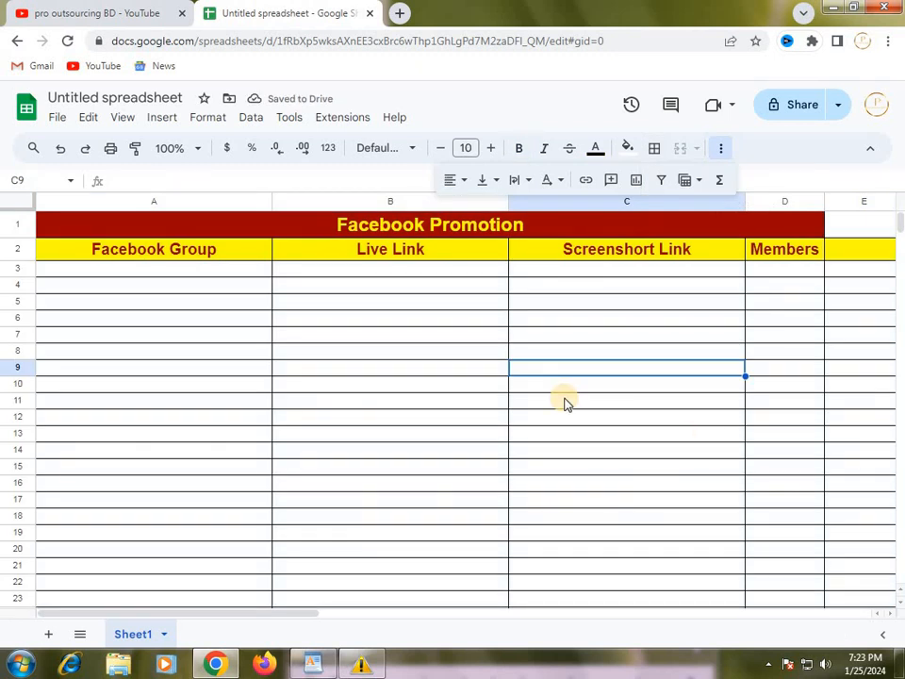
{"action": "scroll", "coordinate": [564, 402], "scroll_direction": "down", "scroll_amount": 1}
{"action": "scroll", "coordinate": [566, 404], "scroll_direction": "up", "scroll_amount": 1}
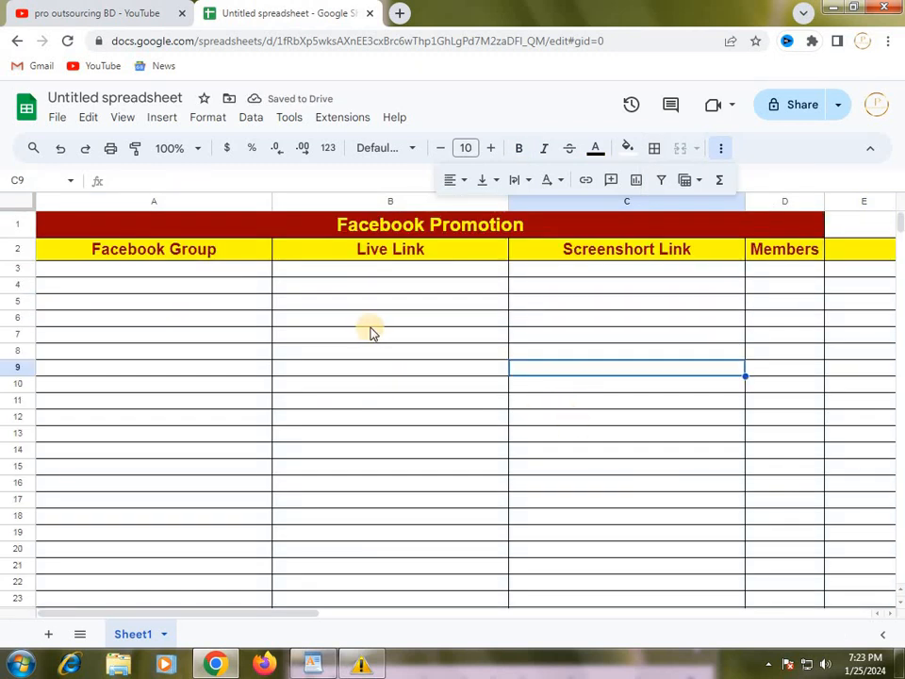
{"action": "left_click", "coordinate": [209, 271]}
{"action": "scroll", "coordinate": [428, 392], "scroll_direction": "down", "scroll_amount": 7}
{"action": "scroll", "coordinate": [434, 400], "scroll_direction": "up", "scroll_amount": 7}
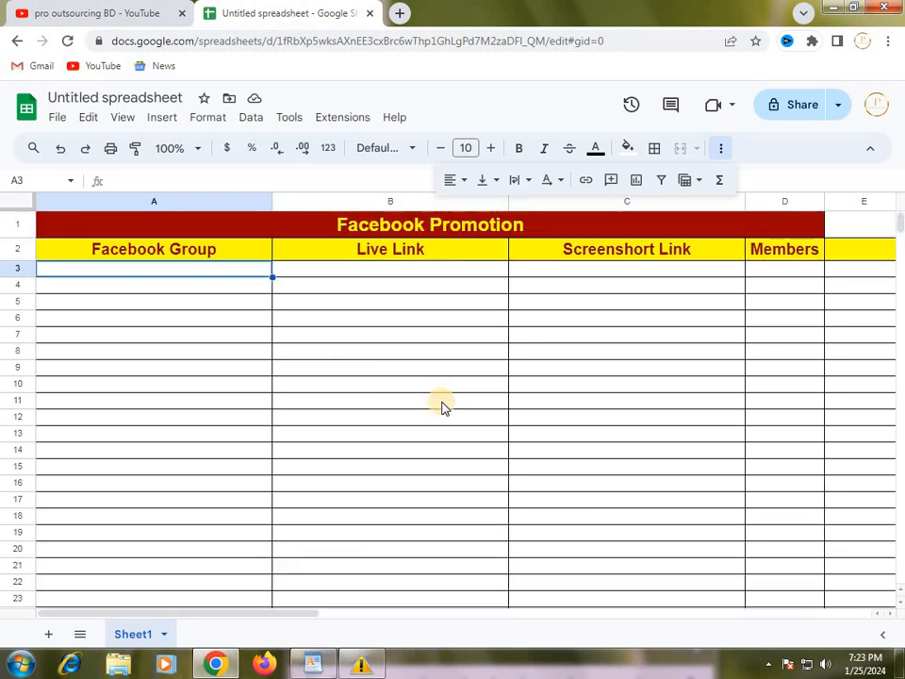
Give cell E1, beside the "Facebook Promotion" title, dark red text and a dark red fill.
{"action": "left_click", "coordinate": [849, 230]}
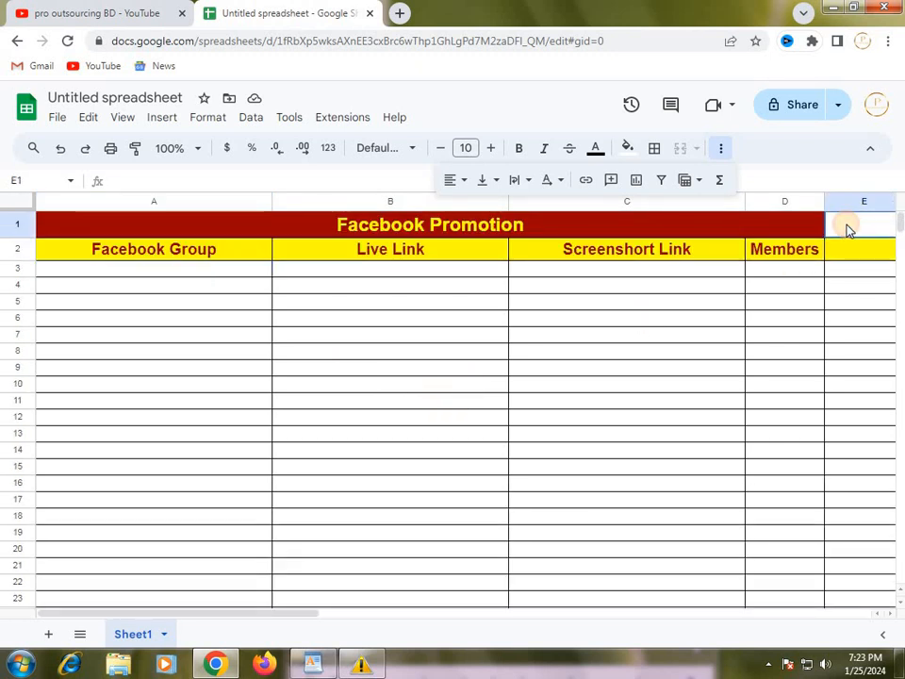
{"action": "left_click", "coordinate": [606, 159]}
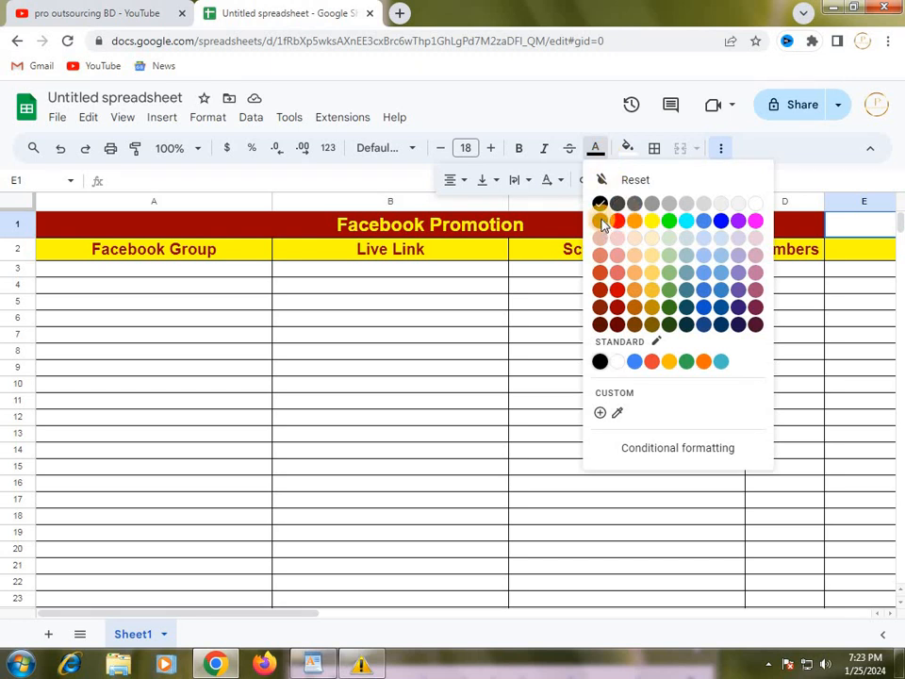
{"action": "left_click", "coordinate": [600, 221]}
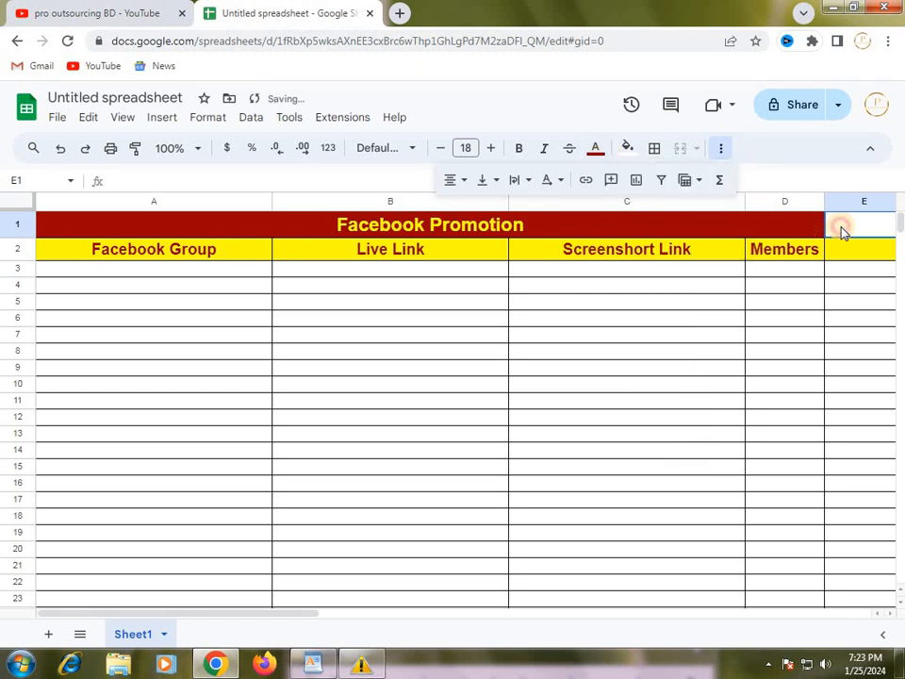
{"action": "left_click", "coordinate": [638, 156]}
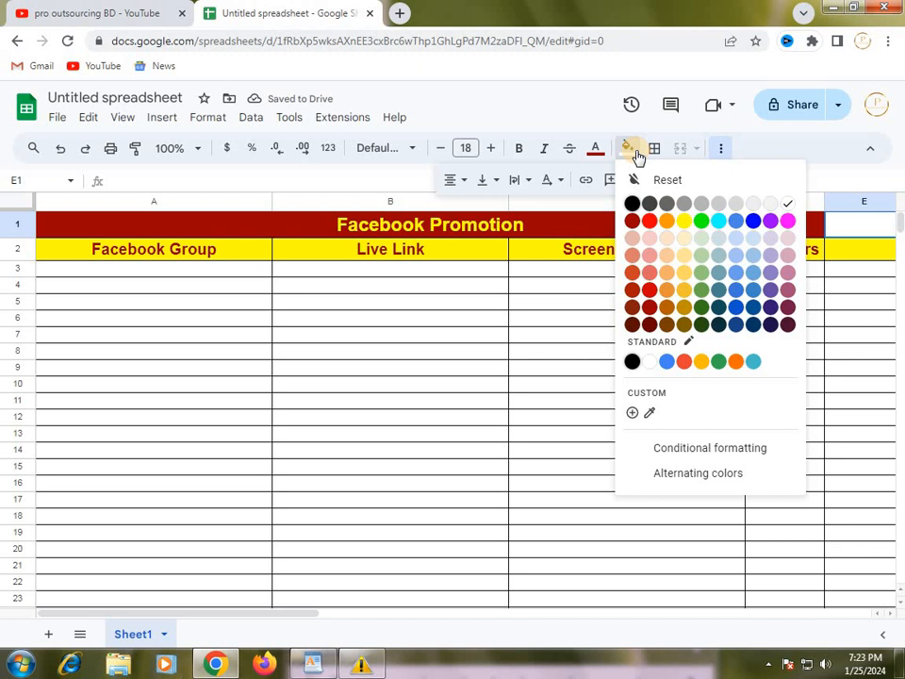
{"action": "left_click", "coordinate": [632, 227]}
{"action": "left_click_drag", "start_coordinate": [627, 320], "coordinate": [594, 341]}
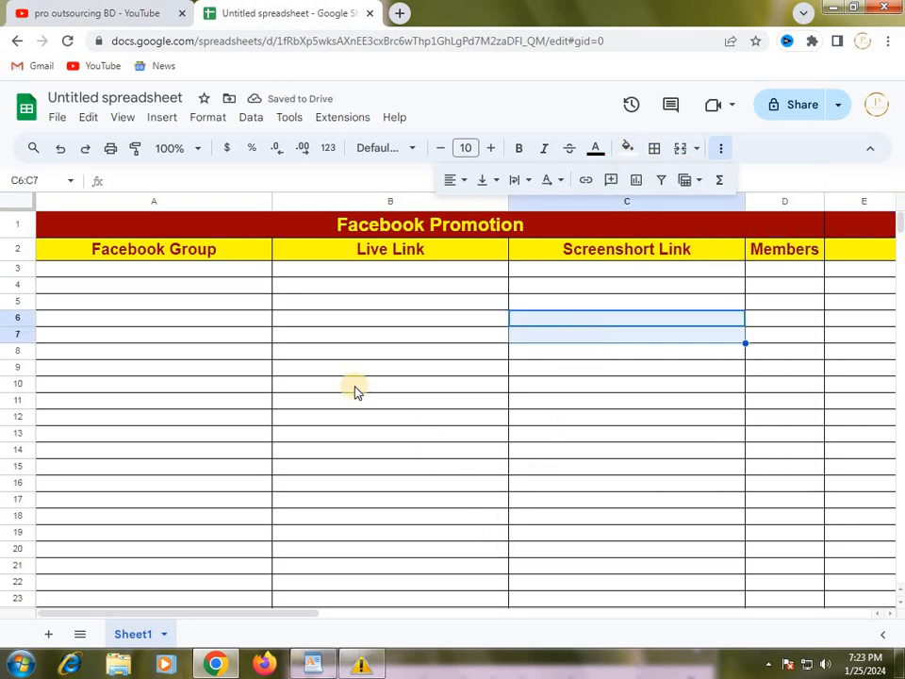
{"action": "scroll", "coordinate": [341, 385], "scroll_direction": "down", "scroll_amount": 1}
{"action": "scroll", "coordinate": [340, 385], "scroll_direction": "up", "scroll_amount": 1}
{"action": "scroll", "coordinate": [418, 348], "scroll_direction": "down", "scroll_amount": 2}
{"action": "scroll", "coordinate": [418, 348], "scroll_direction": "up", "scroll_amount": 2}
{"action": "scroll", "coordinate": [721, 403], "scroll_direction": "down", "scroll_amount": 5}
{"action": "scroll", "coordinate": [721, 403], "scroll_direction": "up", "scroll_amount": 5}
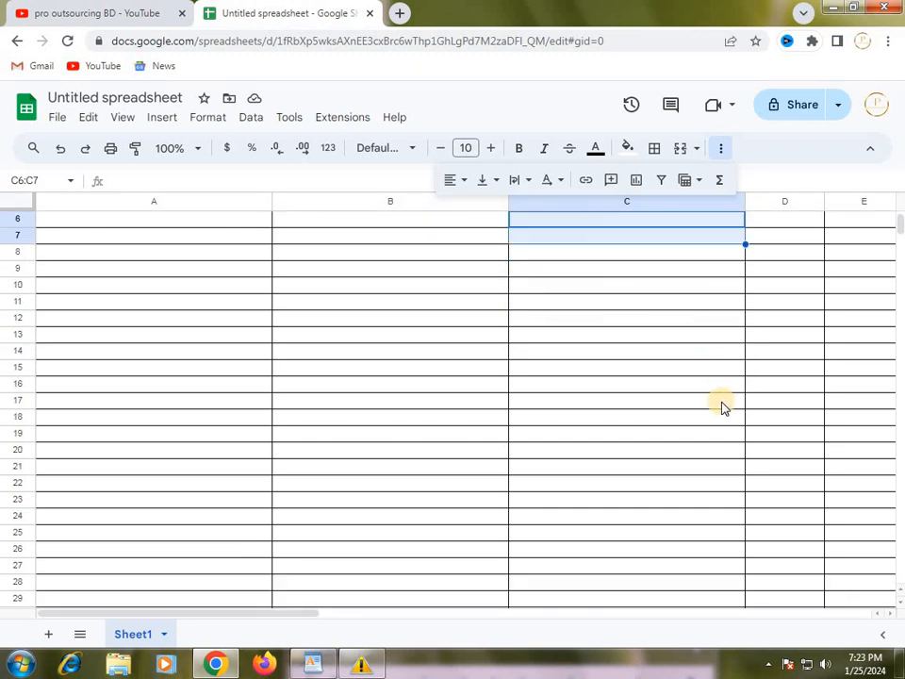